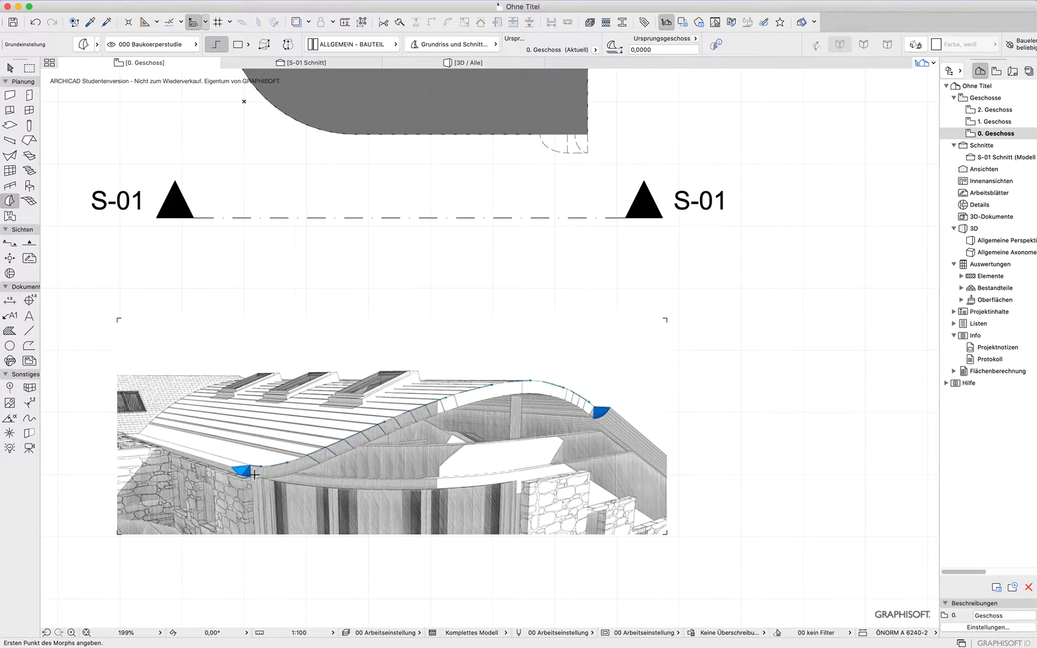
Remove the tube-shaped morph along the curved roof's edge in the 3D view and inspect the remaining roof
{"action": "middle_click_drag", "start_coordinate": [363, 263], "coordinate": [492, 338]}
{"action": "middle_click_drag", "start_coordinate": [404, 550], "coordinate": [328, 421]}
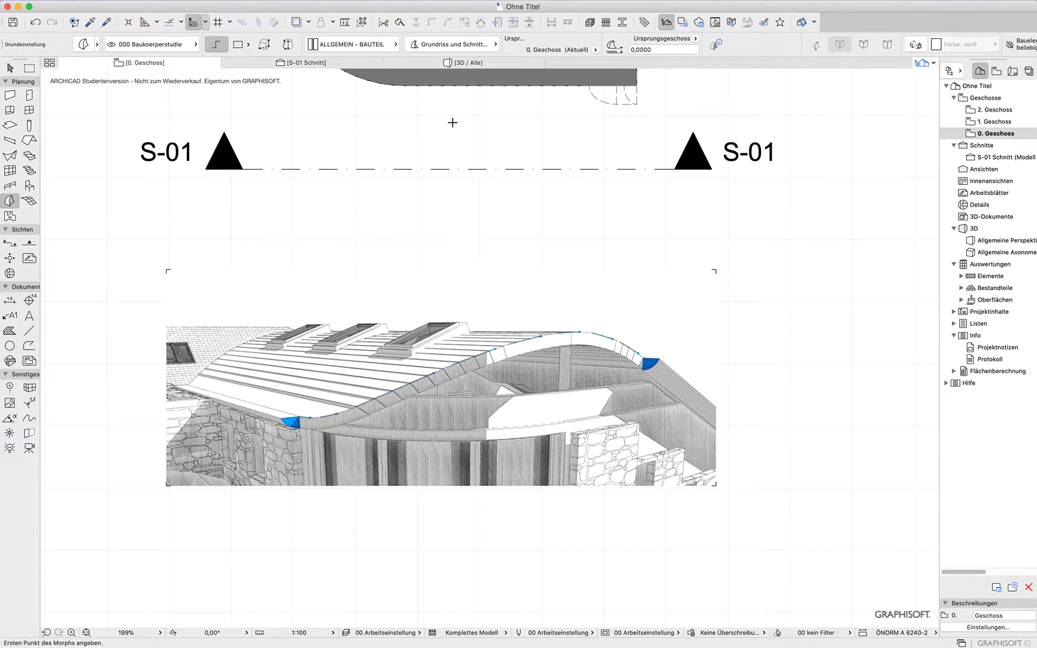
{"action": "left_click", "coordinate": [453, 62]}
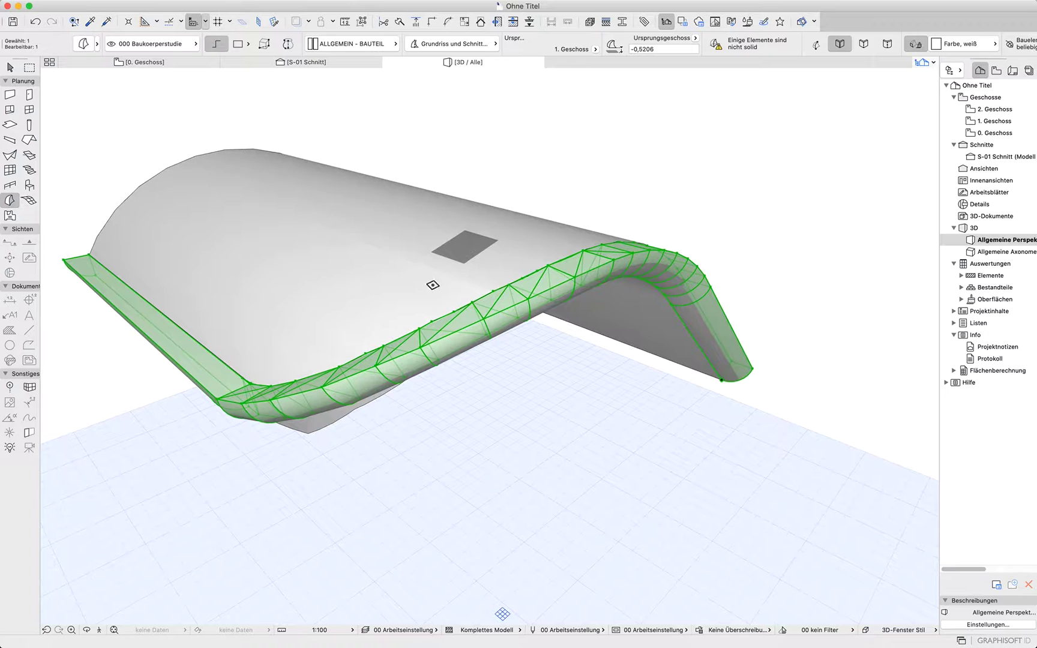
{"action": "middle_click_drag", "start_coordinate": [458, 540], "coordinate": [336, 516], "text": "shift"}
{"action": "left_click", "coordinate": [163, 343]}
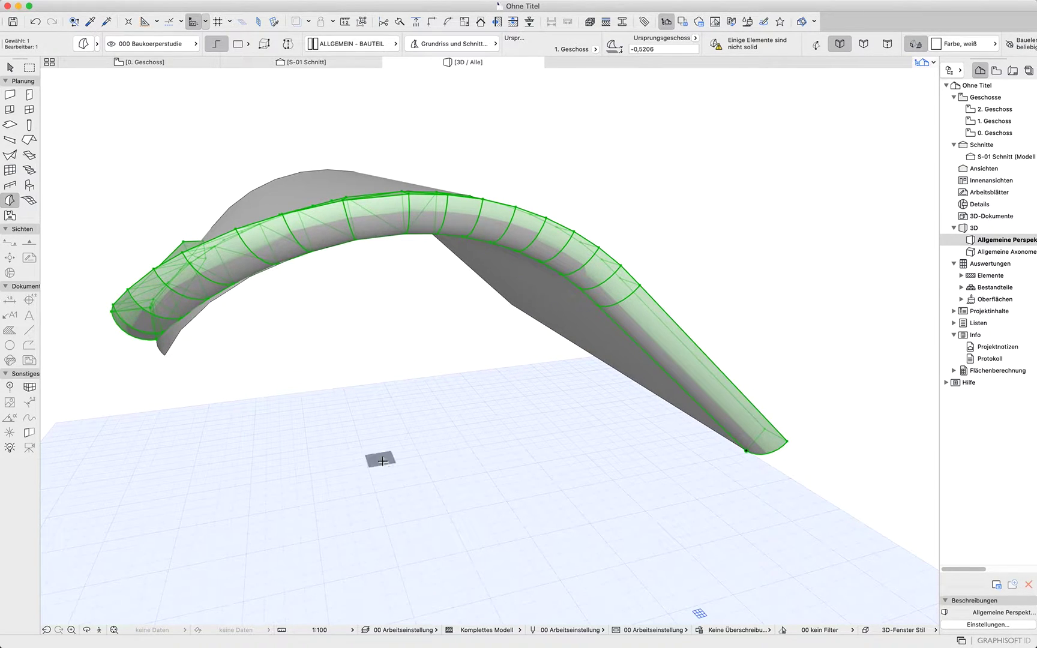
{"action": "key", "text": "Escape"}
{"action": "middle_click_drag", "start_coordinate": [280, 433], "coordinate": [459, 430], "text": "shift"}
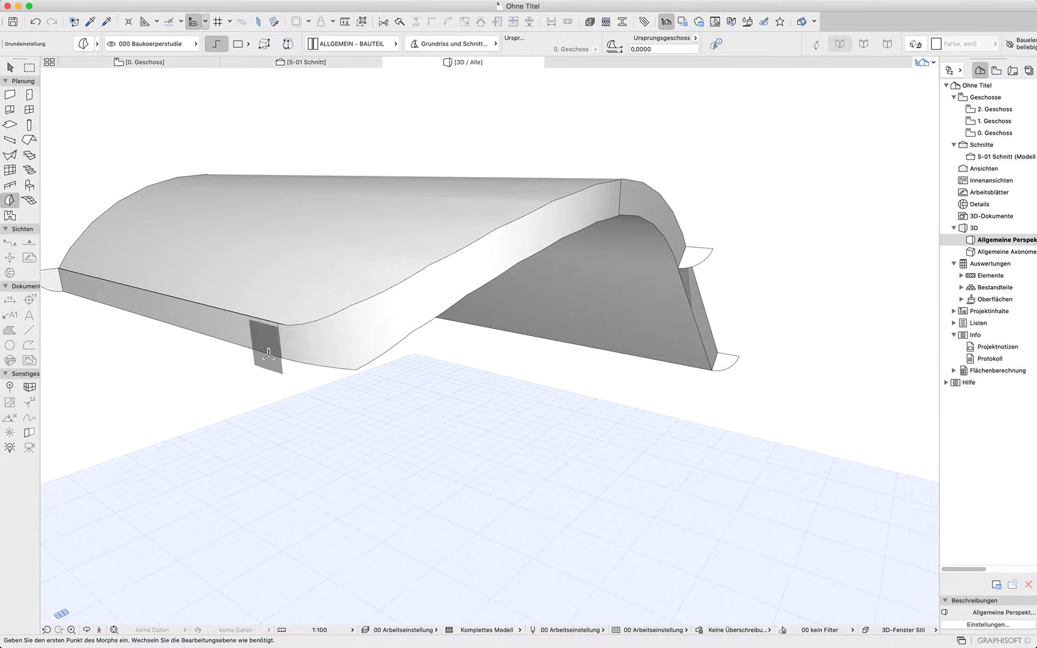
{"action": "middle_click_drag", "start_coordinate": [669, 360], "coordinate": [478, 376], "text": "shift"}
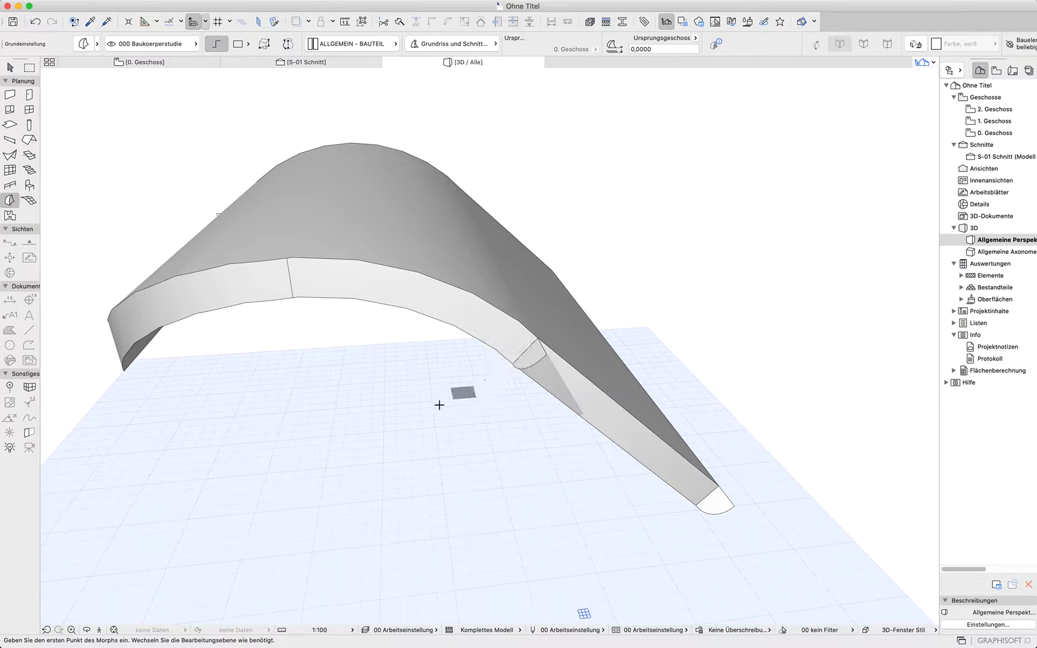
{"action": "scroll", "coordinate": [377, 417], "scroll_direction": "down", "scroll_amount": 10}
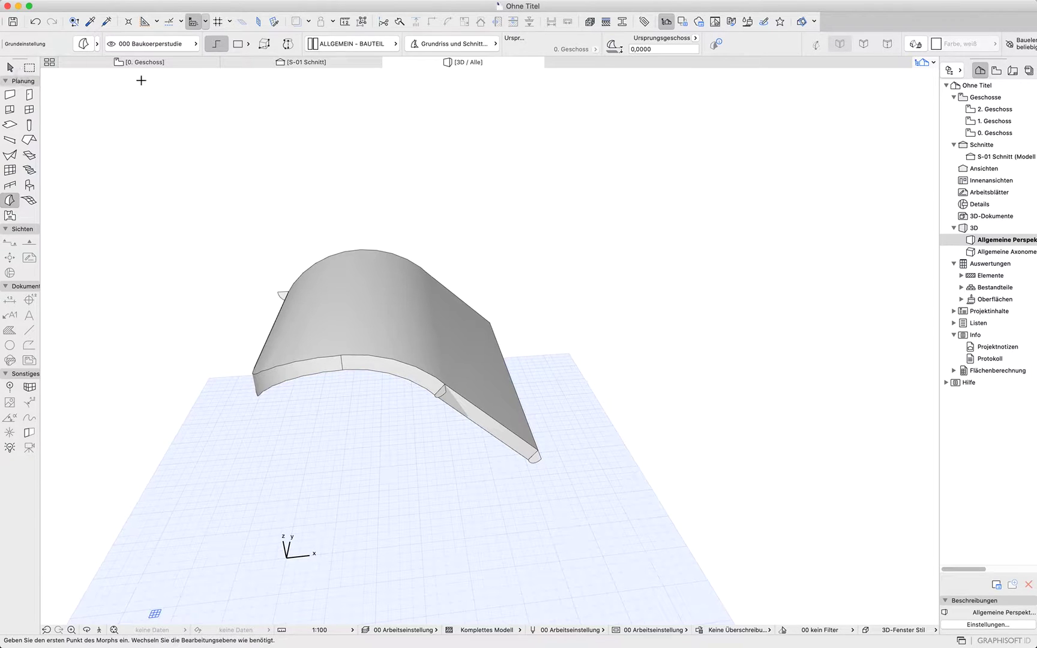
Delete the curved roof shell from the floor plan of 0. Geschoss
{"action": "left_click", "coordinate": [128, 62]}
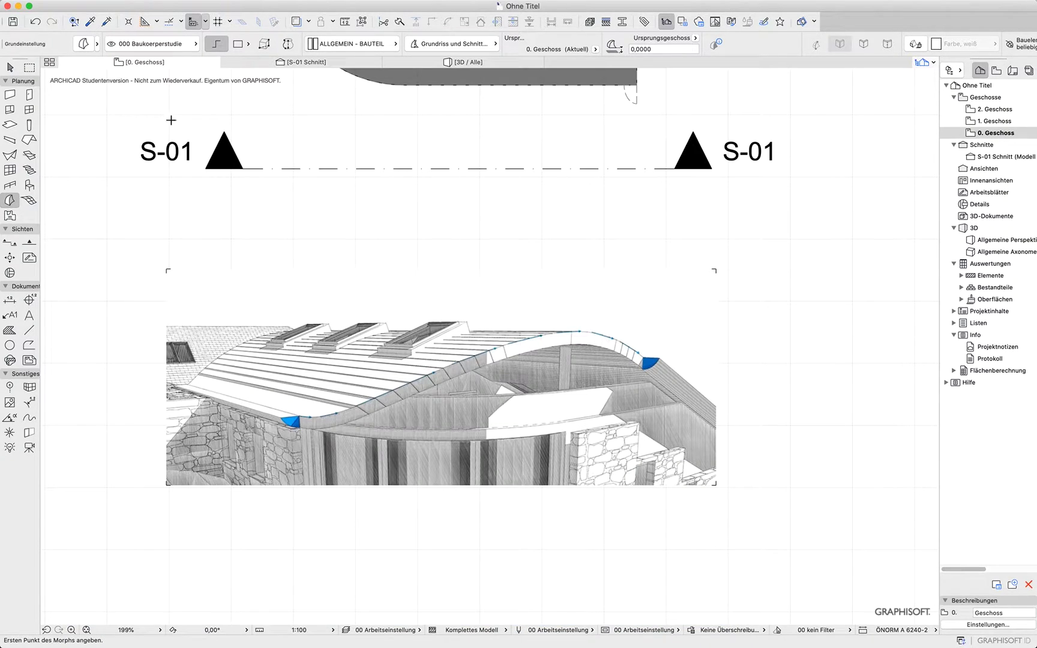
{"action": "scroll", "coordinate": [387, 234], "scroll_direction": "up", "scroll_amount": 10}
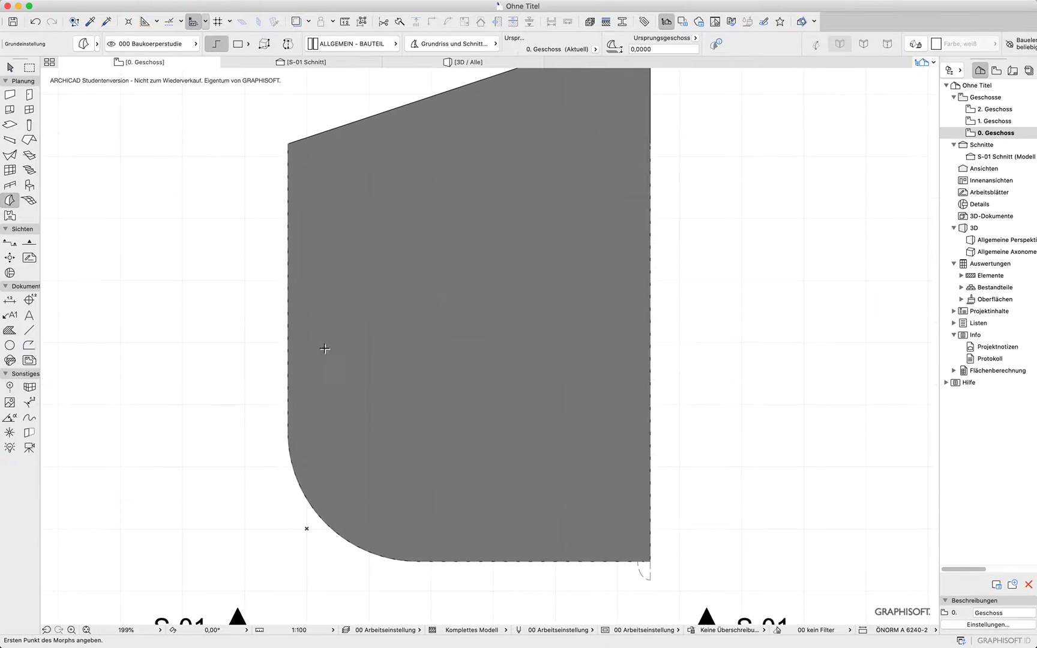
{"action": "scroll", "coordinate": [325, 348], "scroll_direction": "down", "scroll_amount": 5}
{"action": "left_click", "coordinate": [10, 66]}
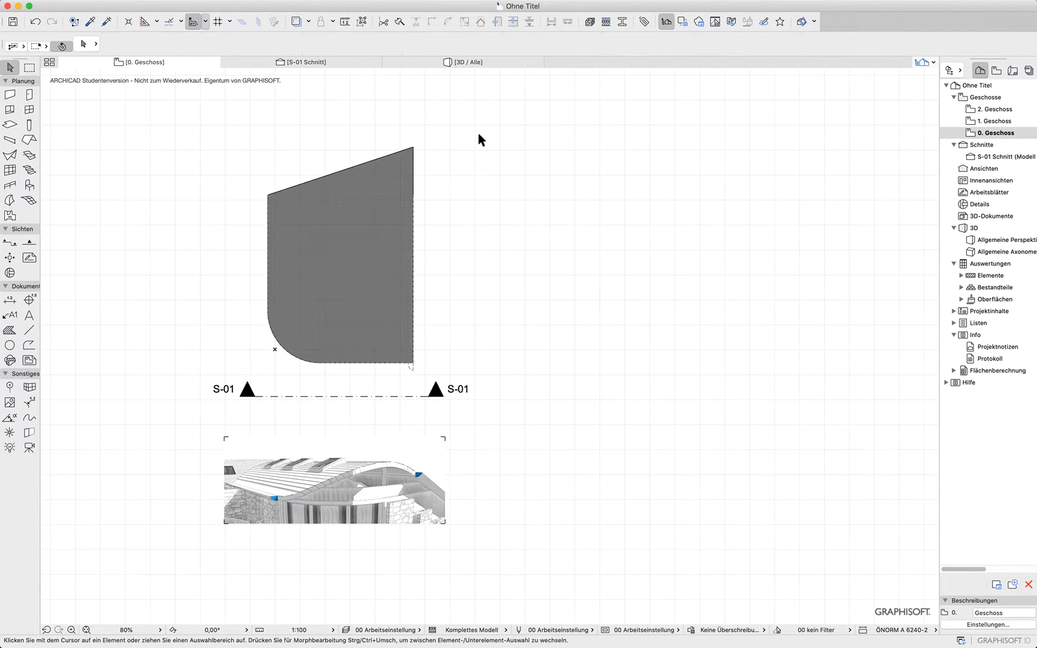
{"action": "left_click_drag", "start_coordinate": [478, 139], "coordinate": [214, 266]}
{"action": "key", "text": "Delete"}
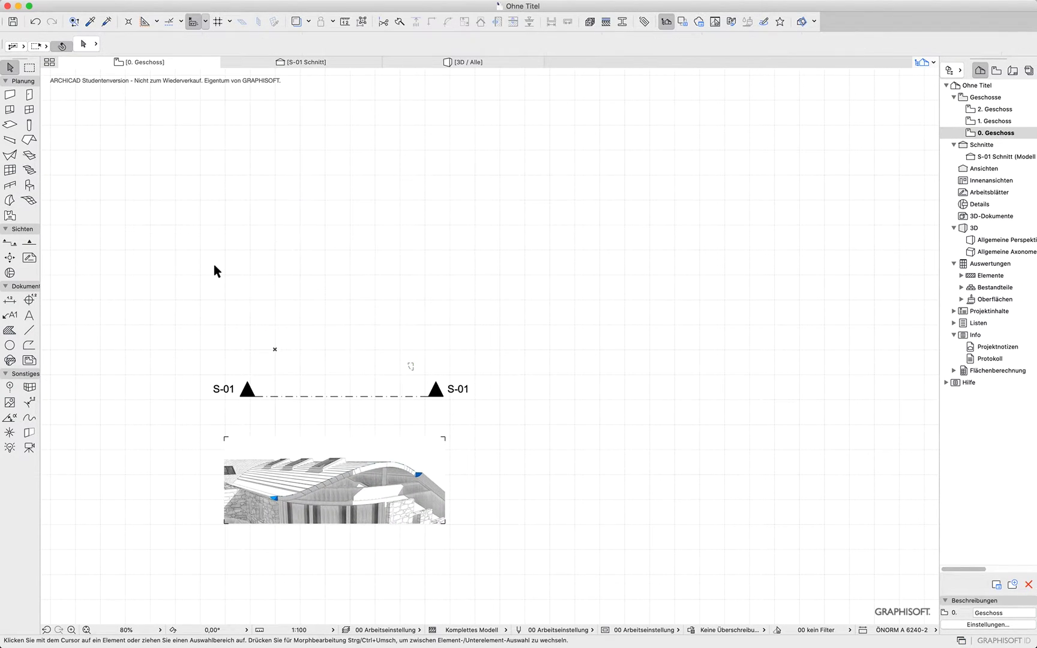
{"action": "left_click", "coordinate": [11, 200]}
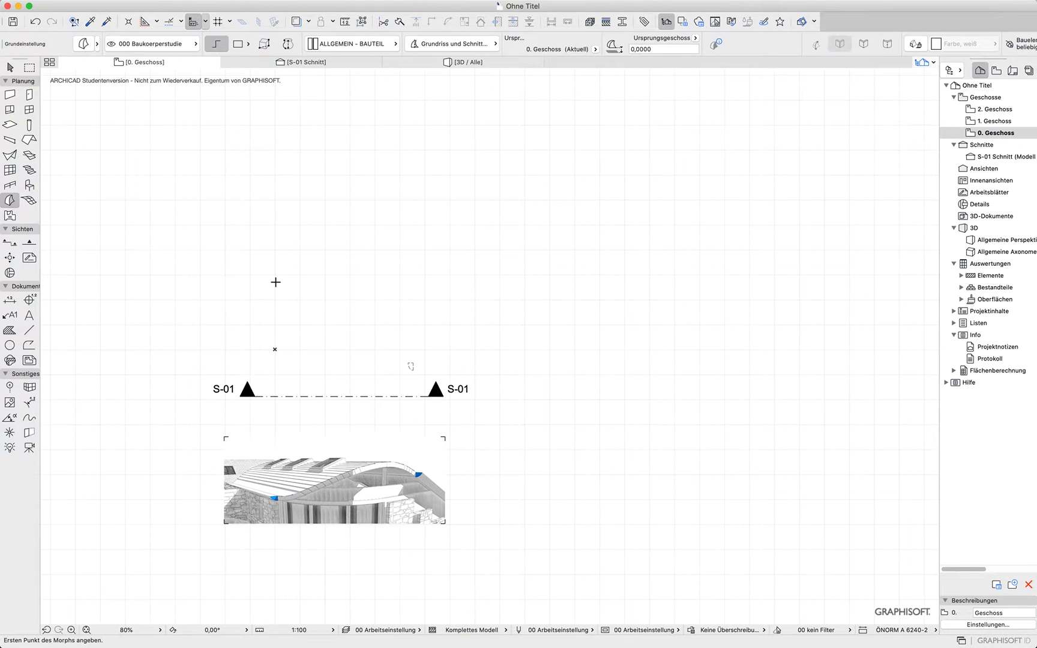
{"action": "left_click", "coordinate": [140, 208]}
{"action": "key", "text": "Escape"}
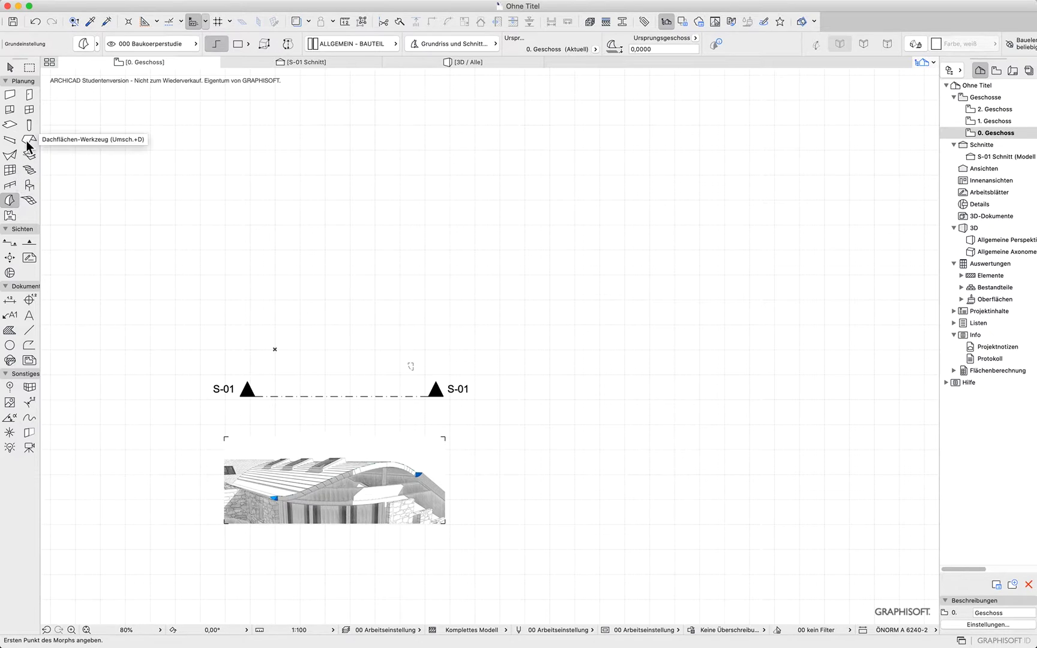
{"action": "left_click", "coordinate": [9, 154]}
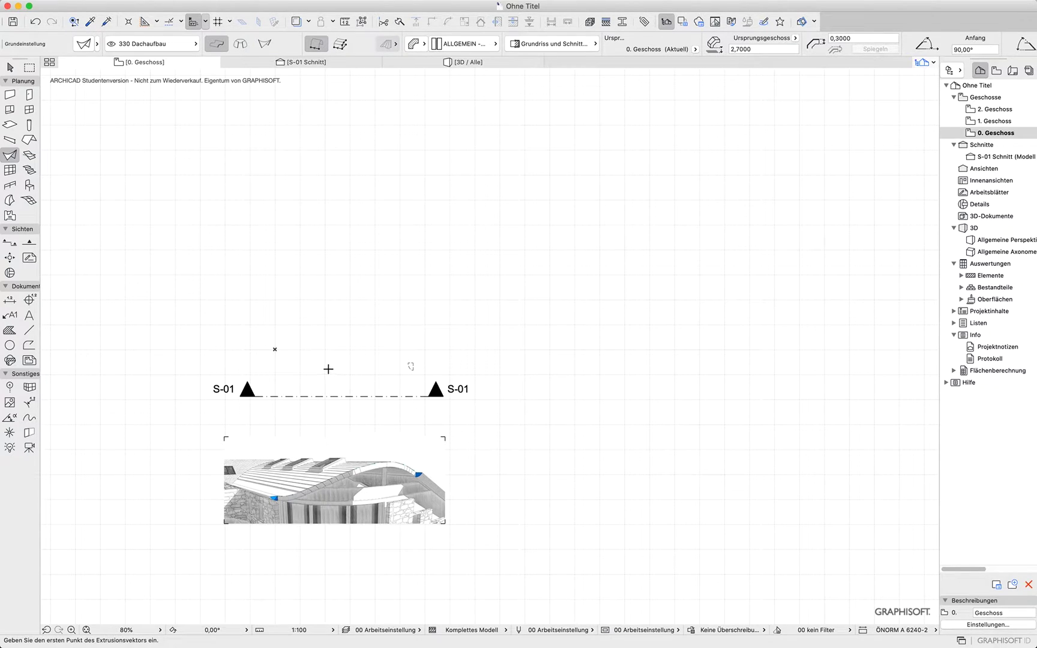
Delete the leftover quarter-arc morph on 0. Geschoss and the elements above the section line on 1. Geschoss
{"action": "left_click", "coordinate": [10, 67]}
{"action": "left_click_drag", "start_coordinate": [436, 330], "coordinate": [373, 372]}
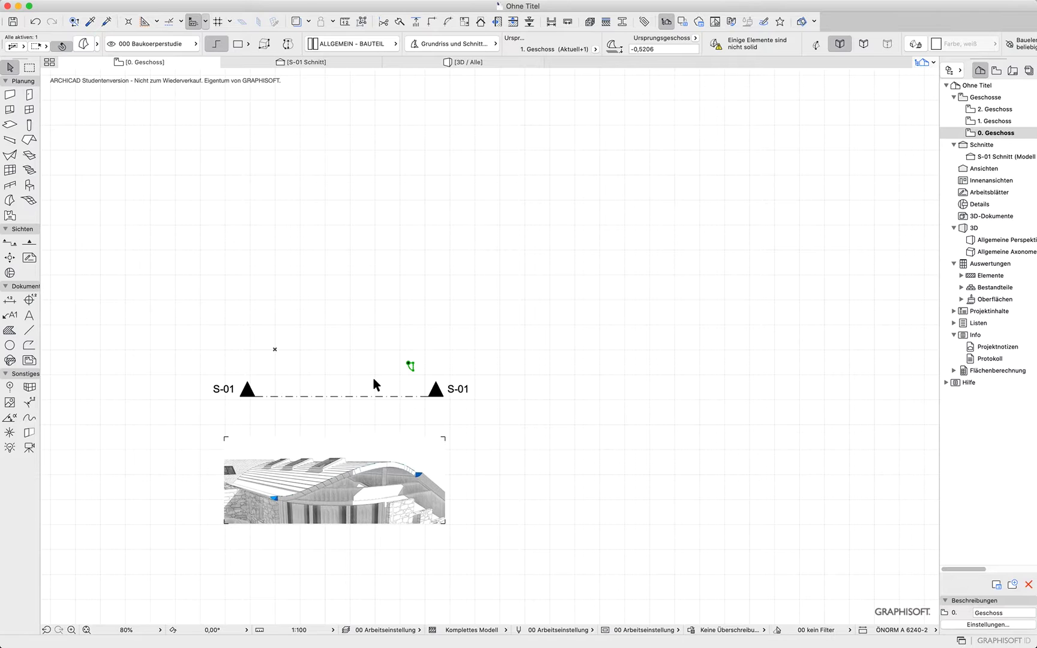
{"action": "key", "text": "Delete"}
{"action": "left_click", "coordinate": [994, 122]}
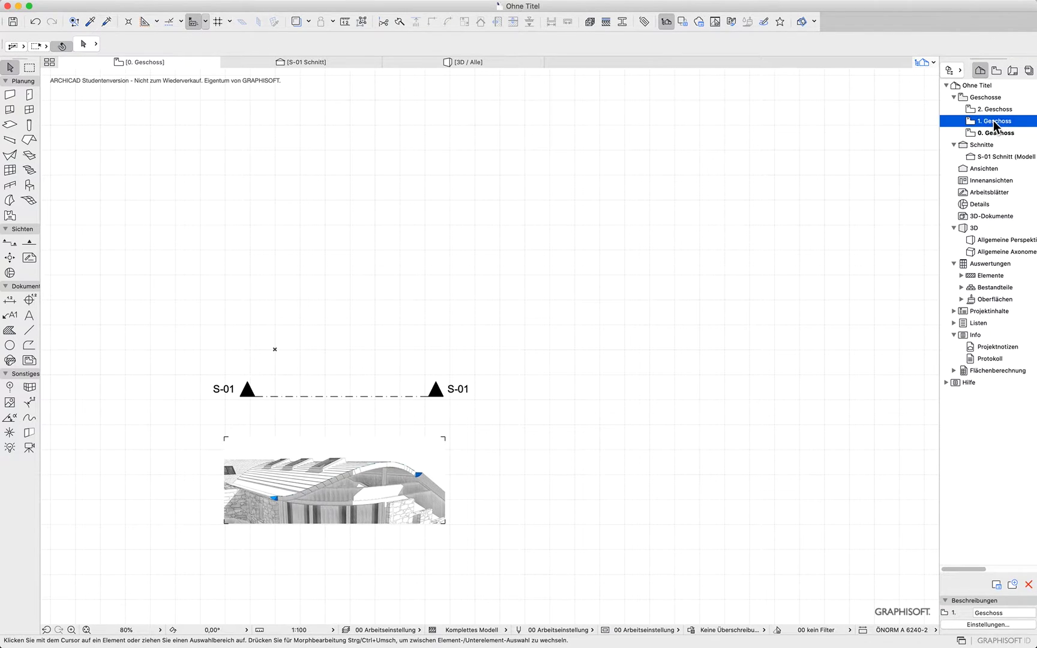
{"action": "left_click_drag", "start_coordinate": [407, 166], "coordinate": [240, 368]}
{"action": "key", "text": "Delete"}
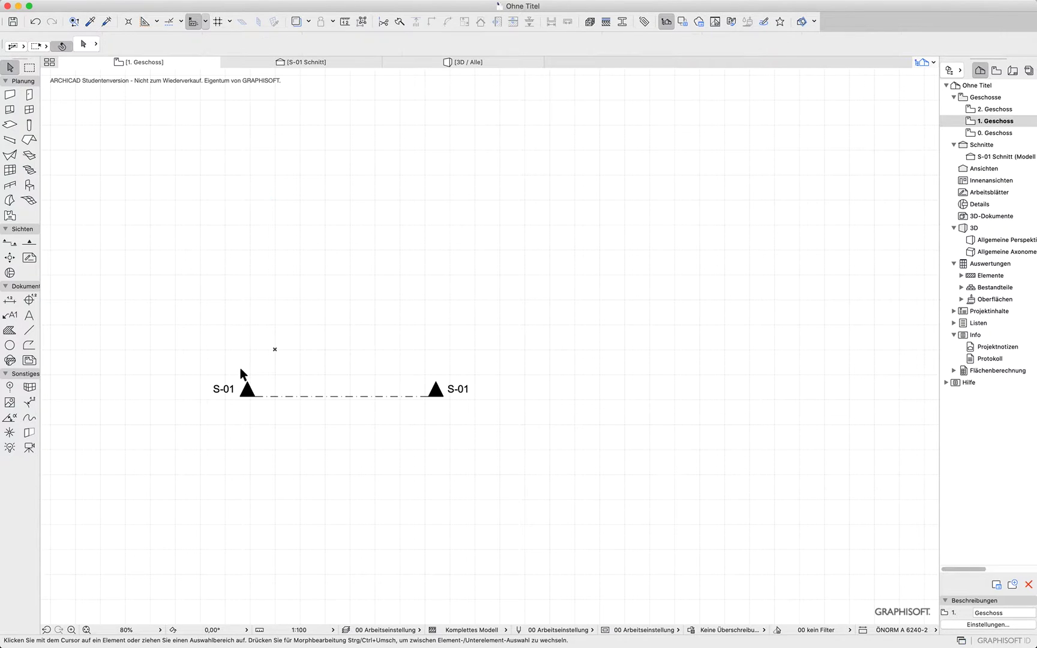
Draw an extruded shell about 3.6 m wide above section line S-01 on 0. Geschoss, and shift it to the left
{"action": "left_click", "coordinate": [986, 133]}
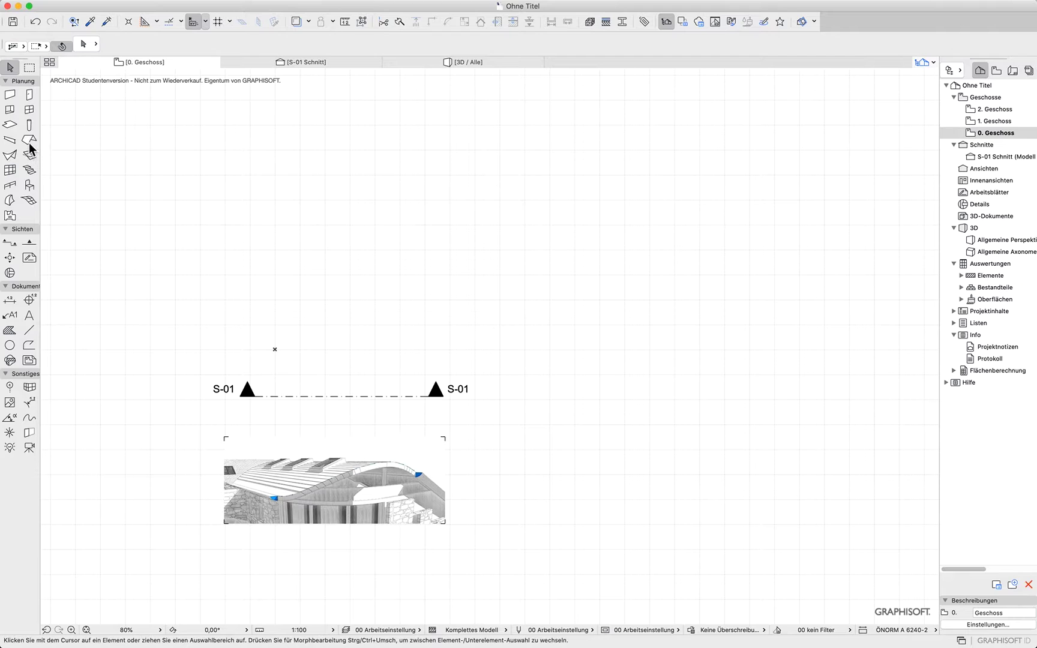
{"action": "left_click", "coordinate": [10, 155]}
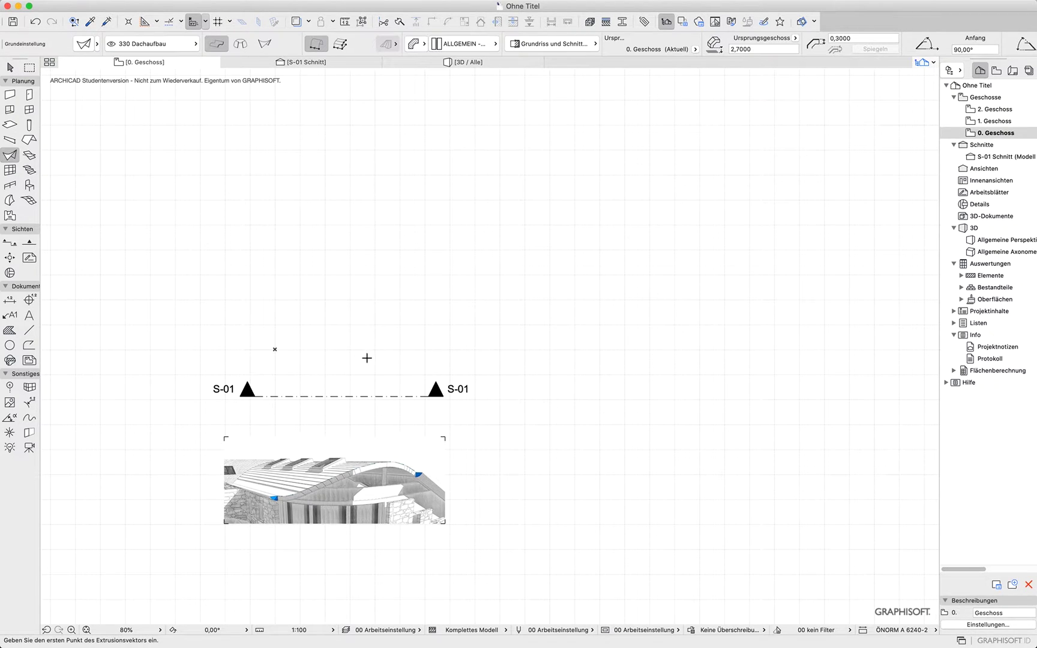
{"action": "left_click", "coordinate": [340, 357]}
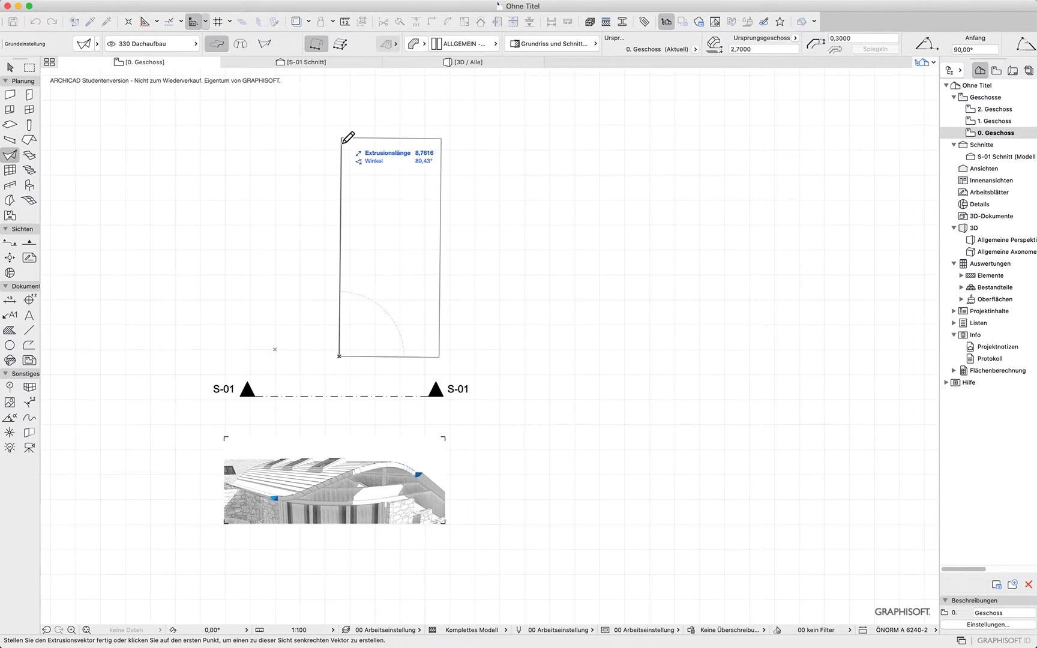
{"action": "left_click", "coordinate": [339, 142]}
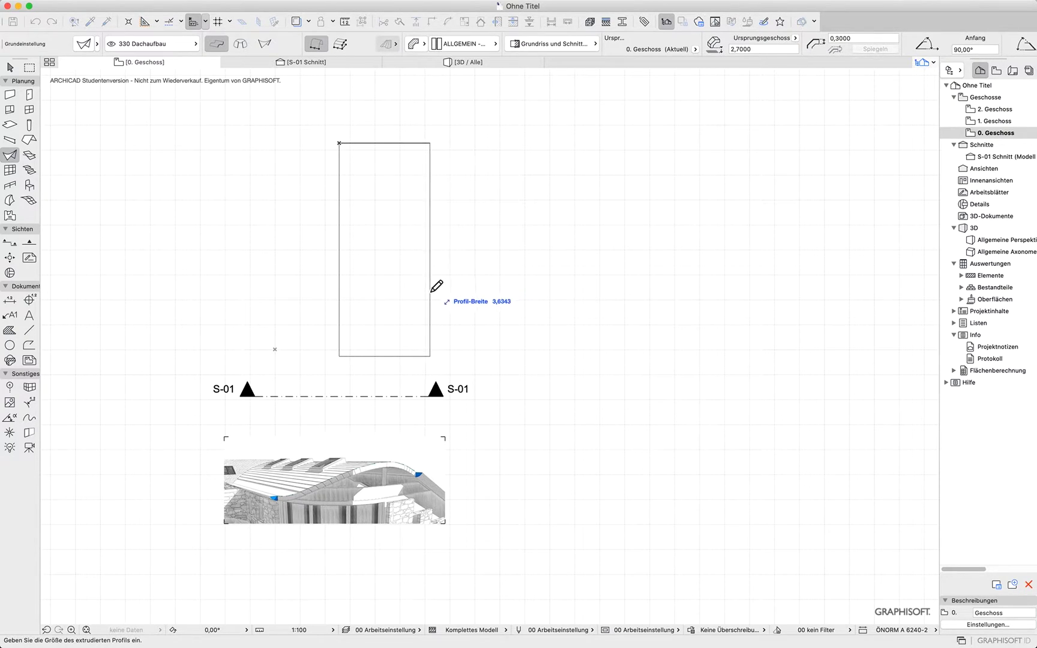
{"action": "left_click", "coordinate": [430, 292]}
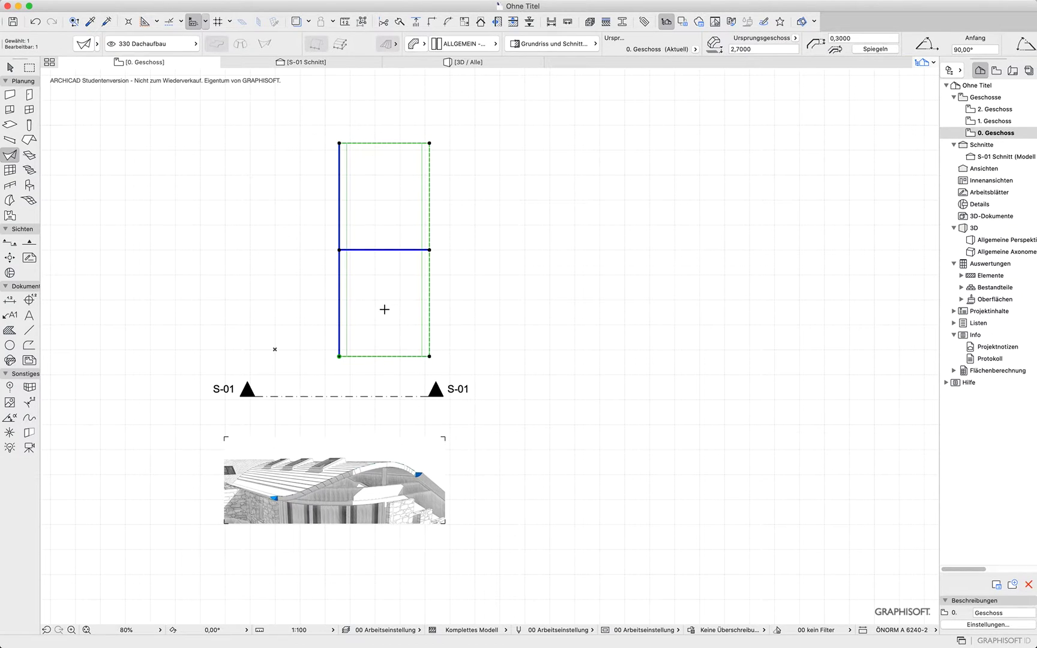
{"action": "left_click_drag", "start_coordinate": [384, 309], "coordinate": [353, 307]}
{"action": "key", "text": "Escape"}
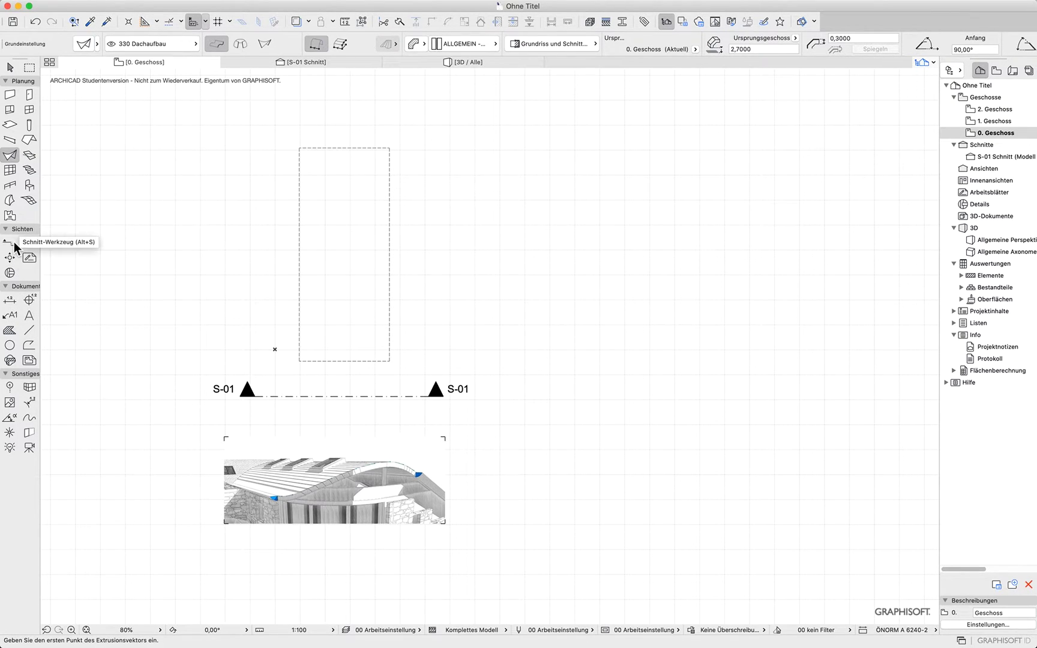
Straighten the shell's semicircular profile in section S-01 into a single flat segment
{"action": "double_click", "coordinate": [989, 155]}
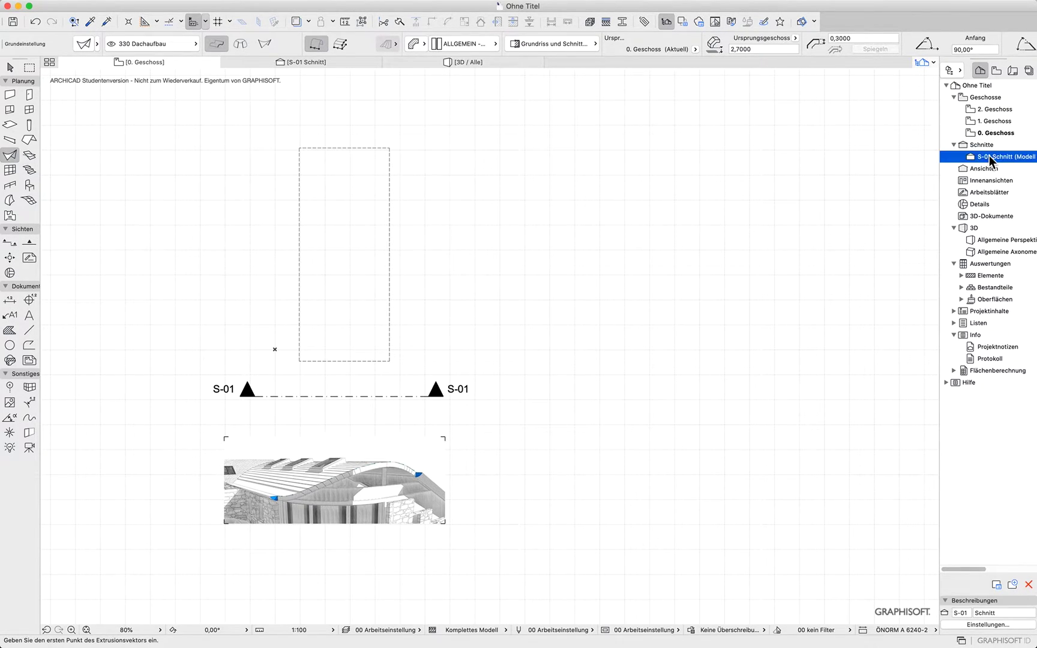
{"action": "middle_click_drag", "start_coordinate": [292, 349], "coordinate": [554, 283]}
{"action": "scroll", "coordinate": [553, 562], "scroll_direction": "down", "scroll_amount": 5}
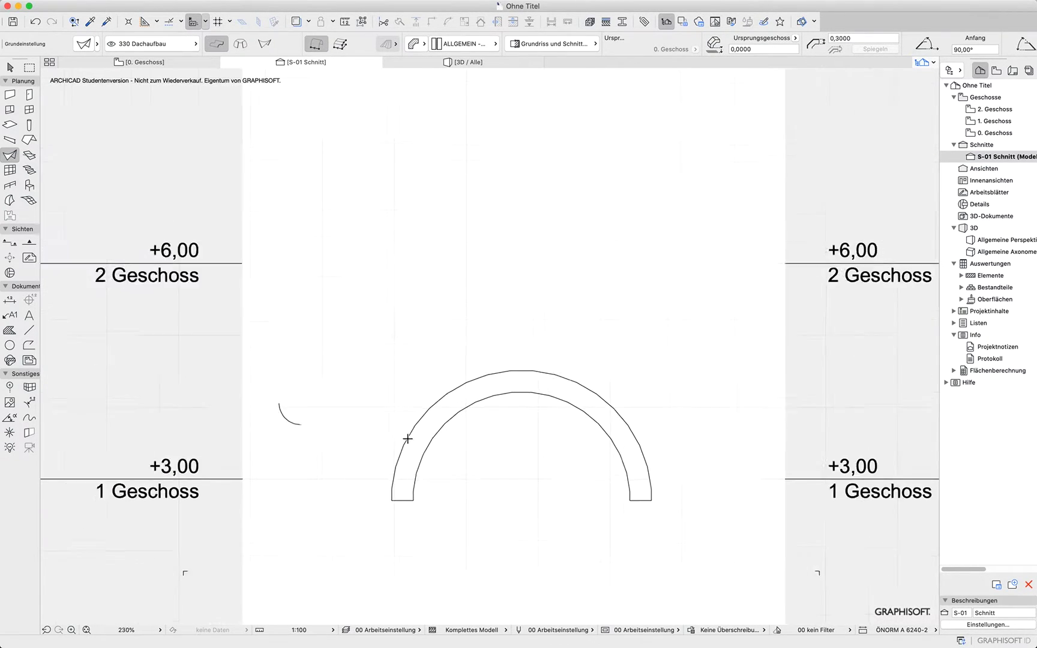
{"action": "left_click", "coordinate": [426, 436], "text": "shift"}
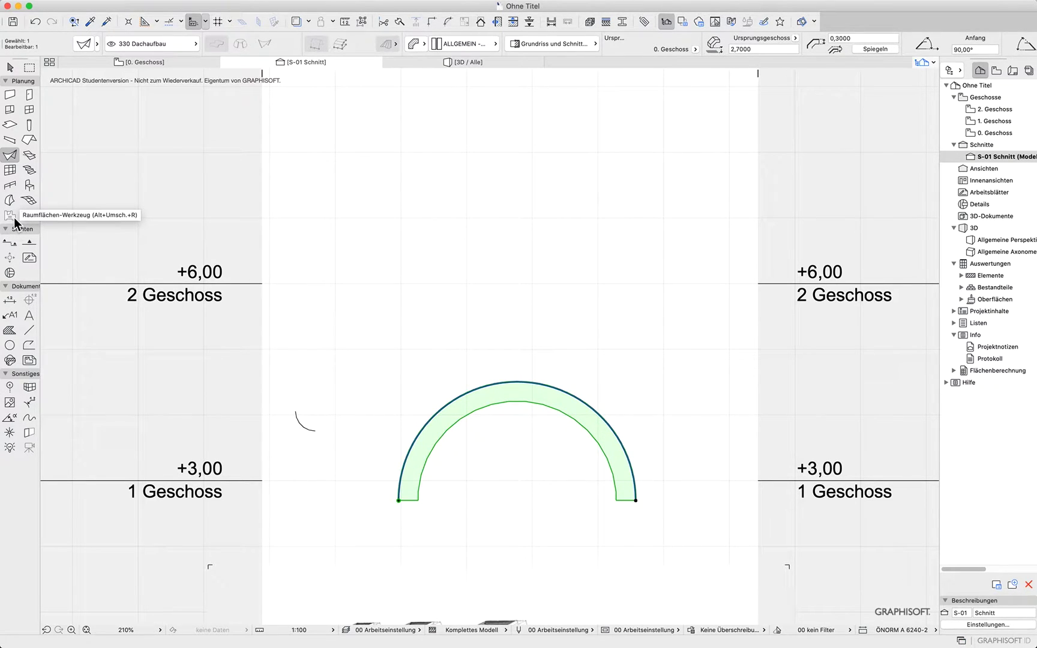
{"action": "left_click", "coordinate": [471, 400]}
{"action": "left_click", "coordinate": [399, 153]}
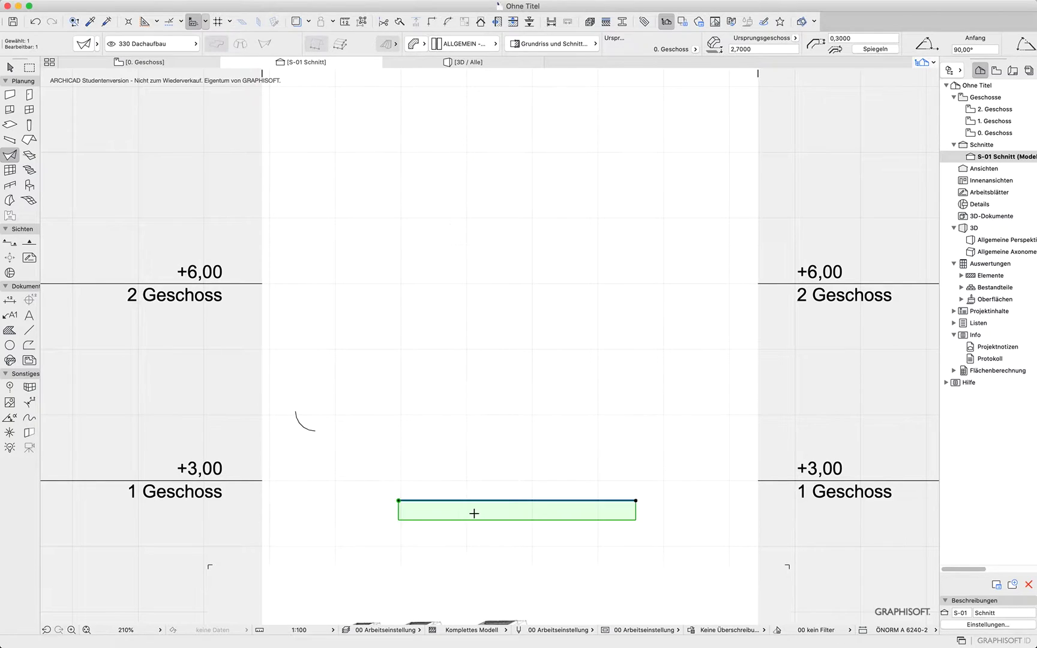
Stretch the shell profile between the small arc and the lower right area, and insert a bend point level with its left end
{"action": "left_click", "coordinate": [400, 500]}
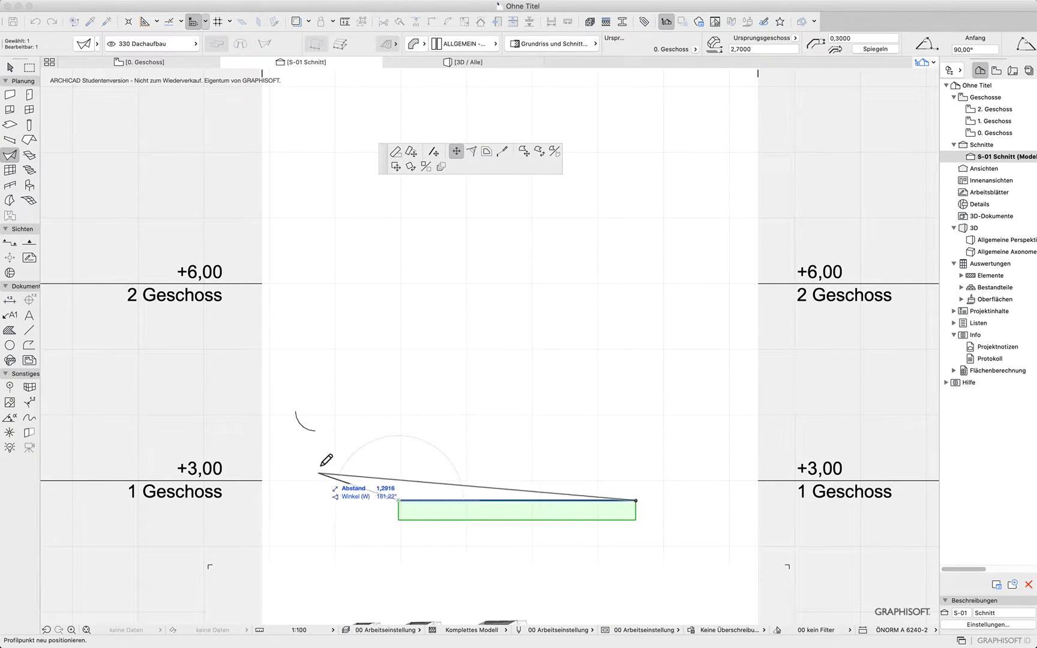
{"action": "left_click", "coordinate": [308, 412]}
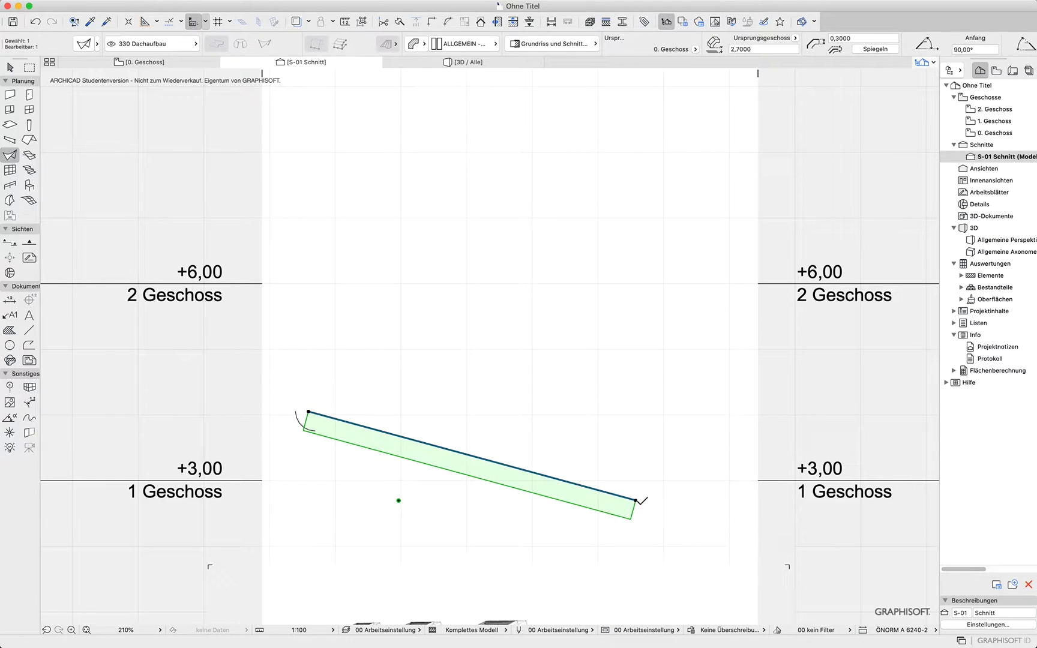
{"action": "left_click", "coordinate": [635, 500]}
{"action": "left_click", "coordinate": [732, 529]}
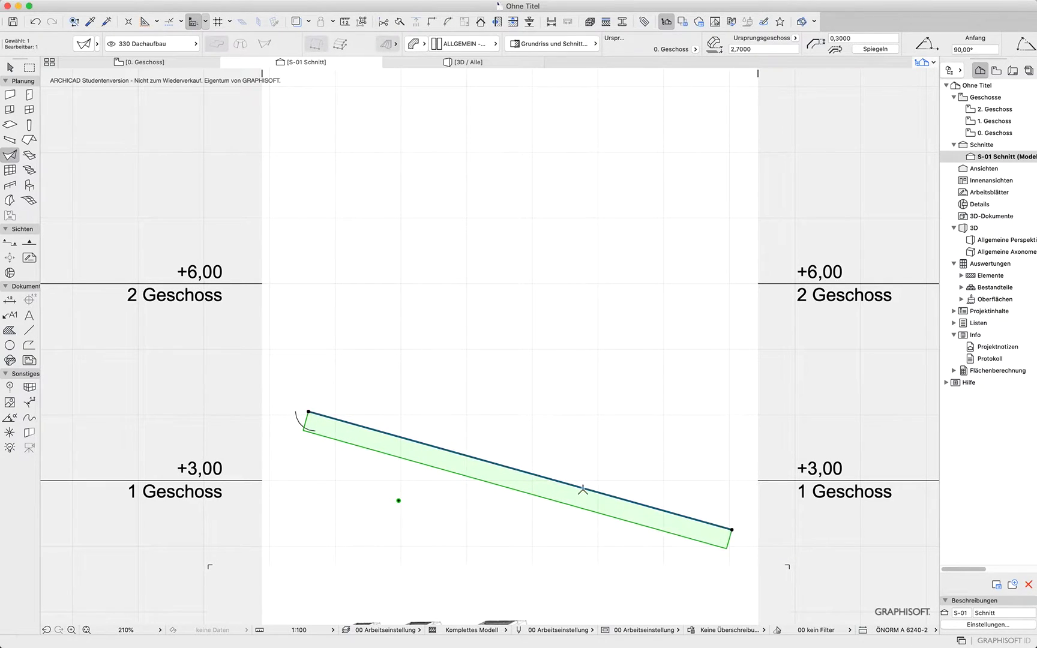
{"action": "left_click", "coordinate": [547, 478]}
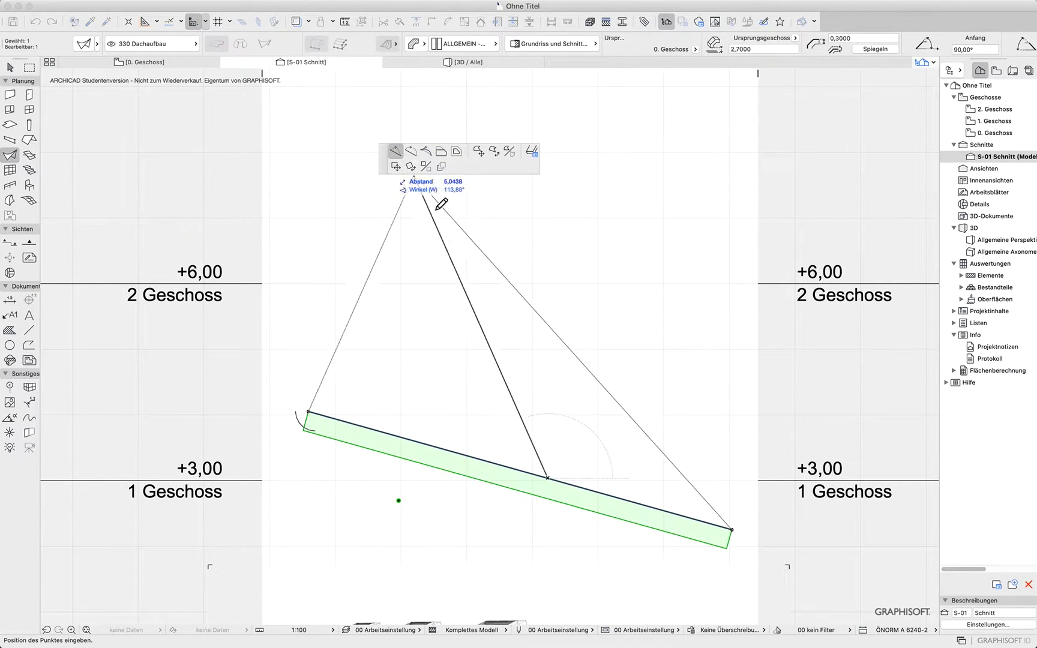
{"action": "left_click", "coordinate": [577, 412]}
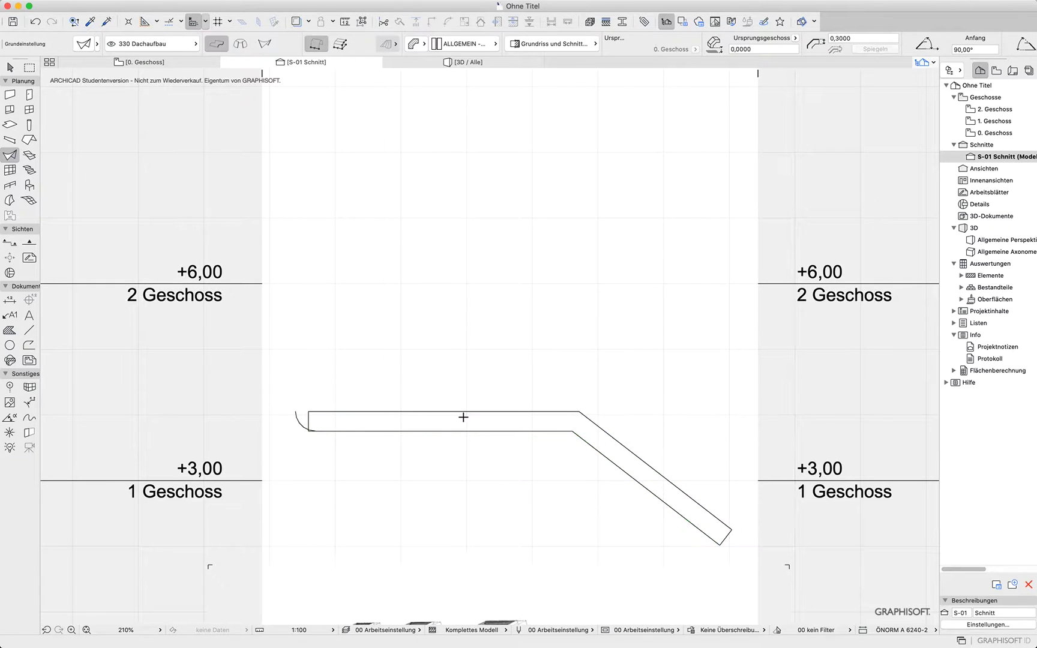
Curve the profile's horizontal segment into an arc tangent to the sloping segment, using guide lines to align the tangent
{"action": "left_click", "coordinate": [464, 414]}
{"action": "left_click", "coordinate": [463, 414]}
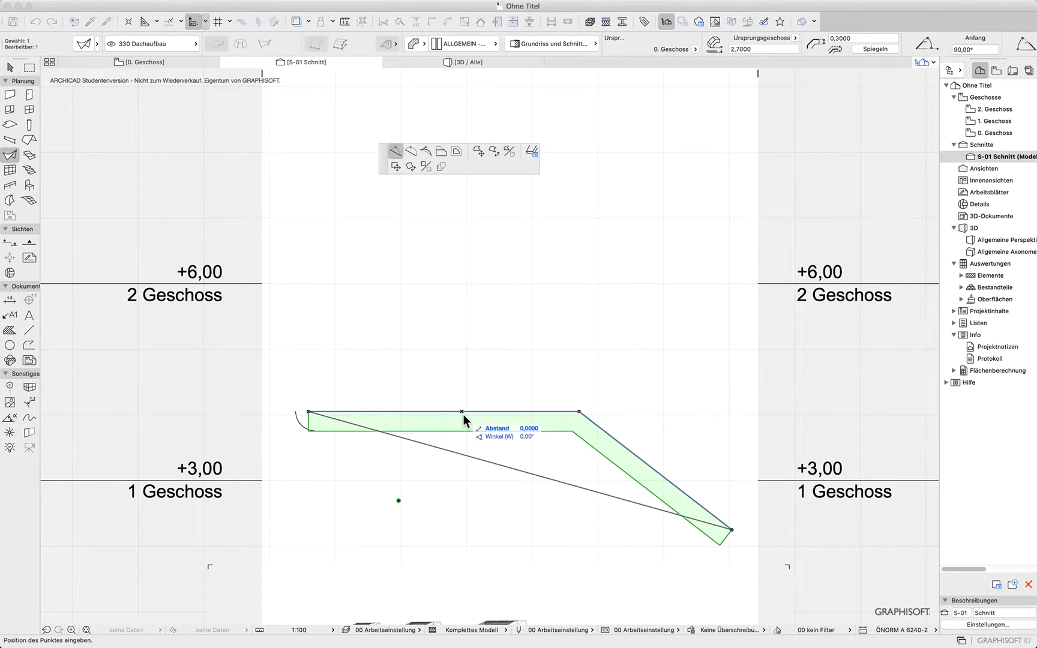
{"action": "left_click", "coordinate": [426, 152]}
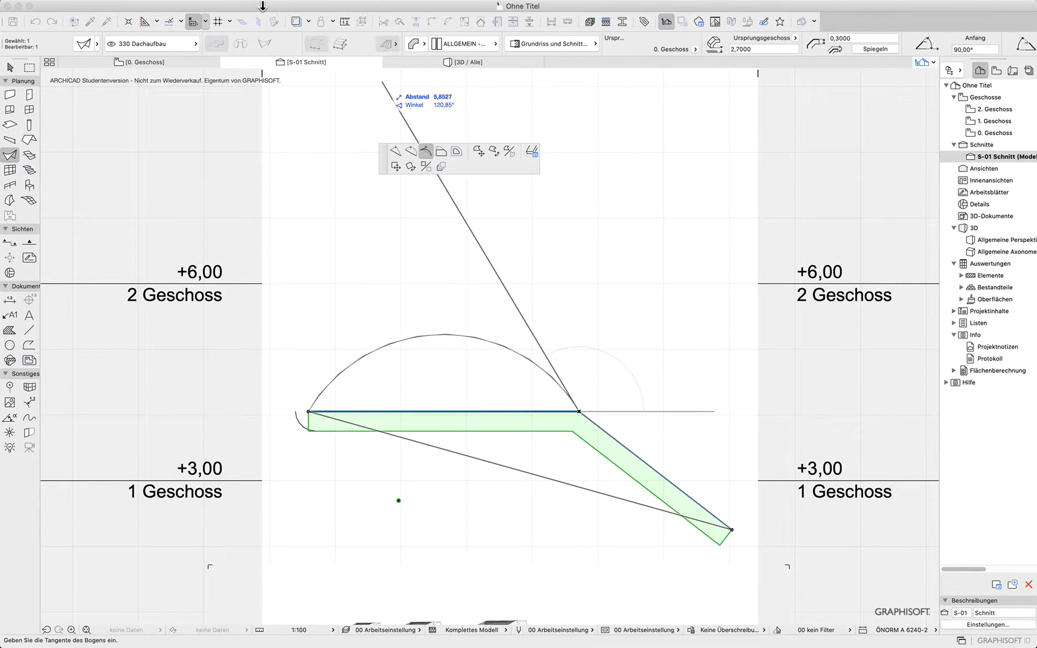
{"action": "left_click", "coordinate": [145, 22]}
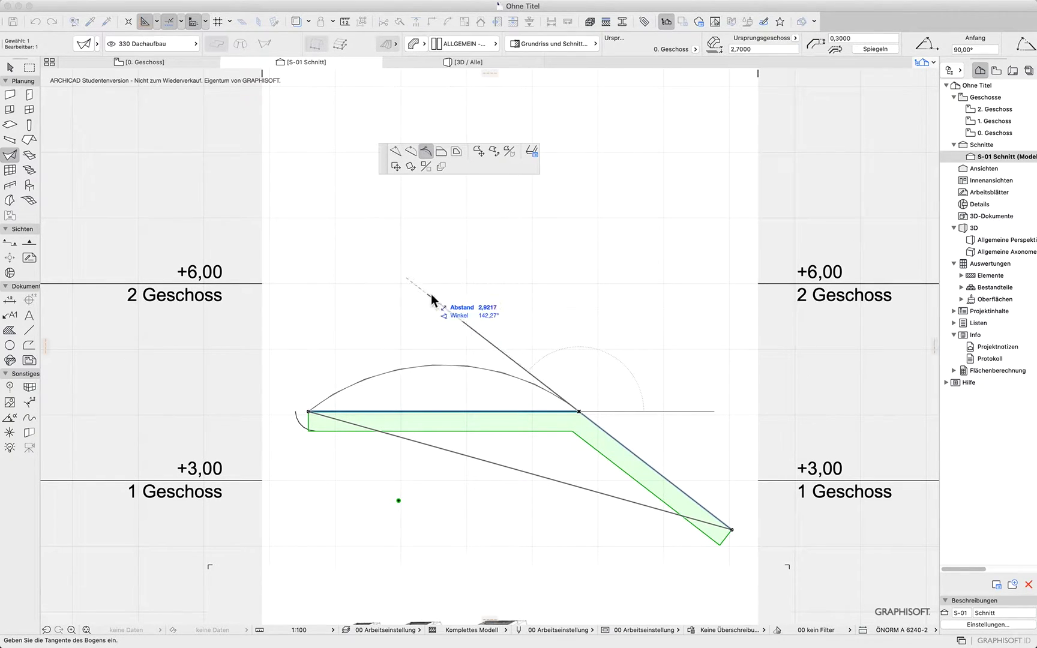
{"action": "left_click", "coordinate": [523, 374]}
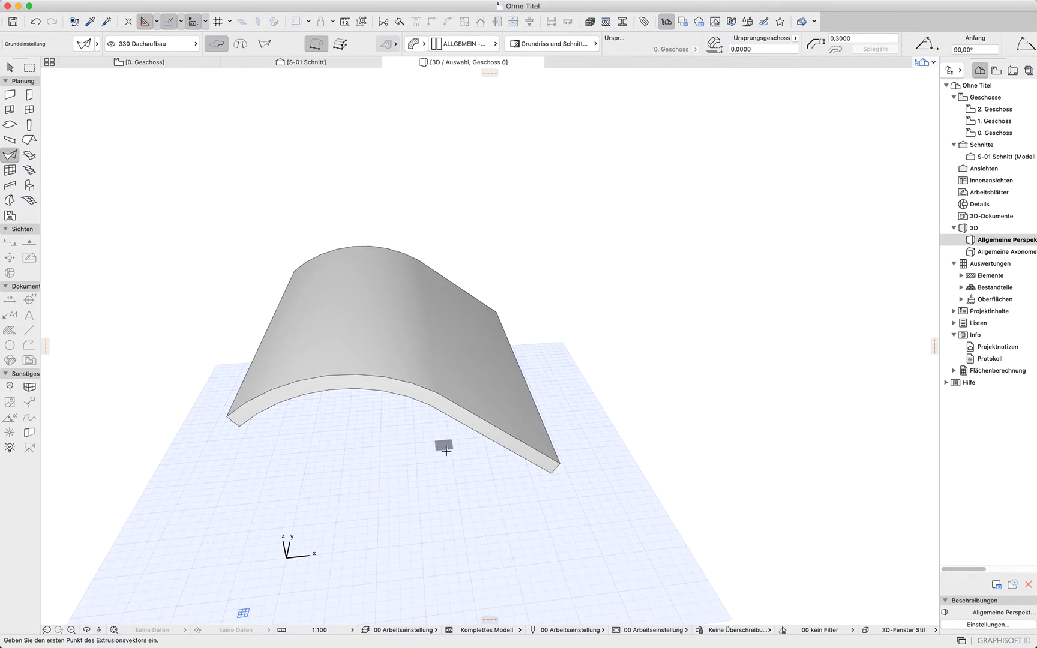
{"action": "middle_click_drag", "start_coordinate": [439, 442], "coordinate": [491, 435], "text": "shift"}
{"action": "middle_click_drag", "start_coordinate": [359, 439], "coordinate": [453, 413], "text": "shift"}
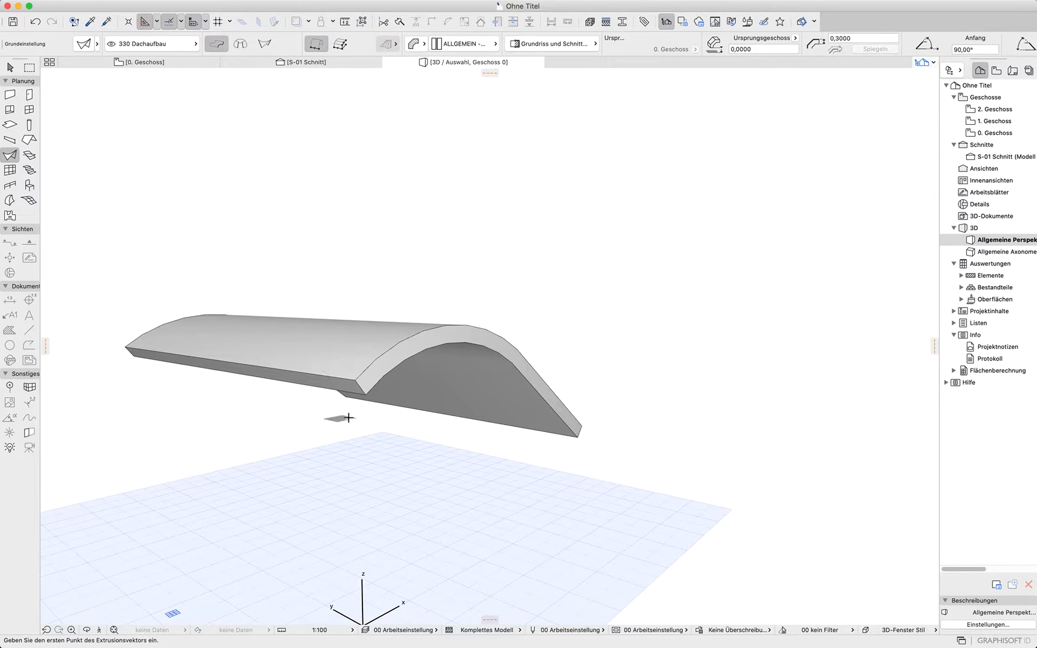
{"action": "middle_click_drag", "start_coordinate": [515, 442], "coordinate": [324, 424], "text": "shift"}
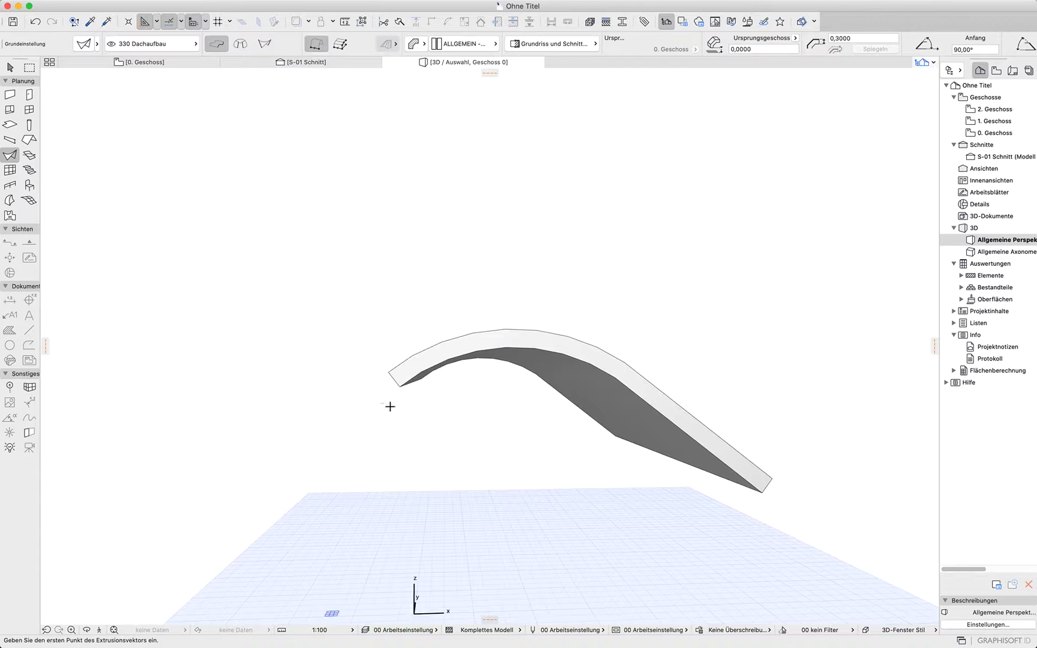
{"action": "middle_click_drag", "start_coordinate": [388, 408], "coordinate": [430, 409], "text": "shift"}
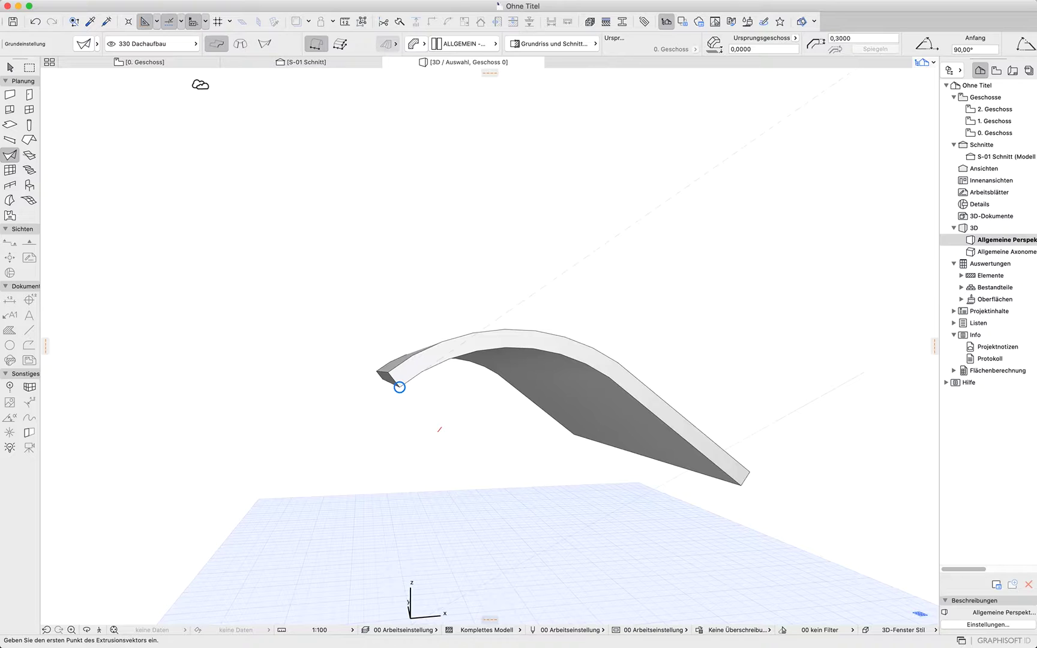
Straighten the arched segment of the shell's profile back into a horizontal line in section S-01
{"action": "left_click", "coordinate": [241, 63]}
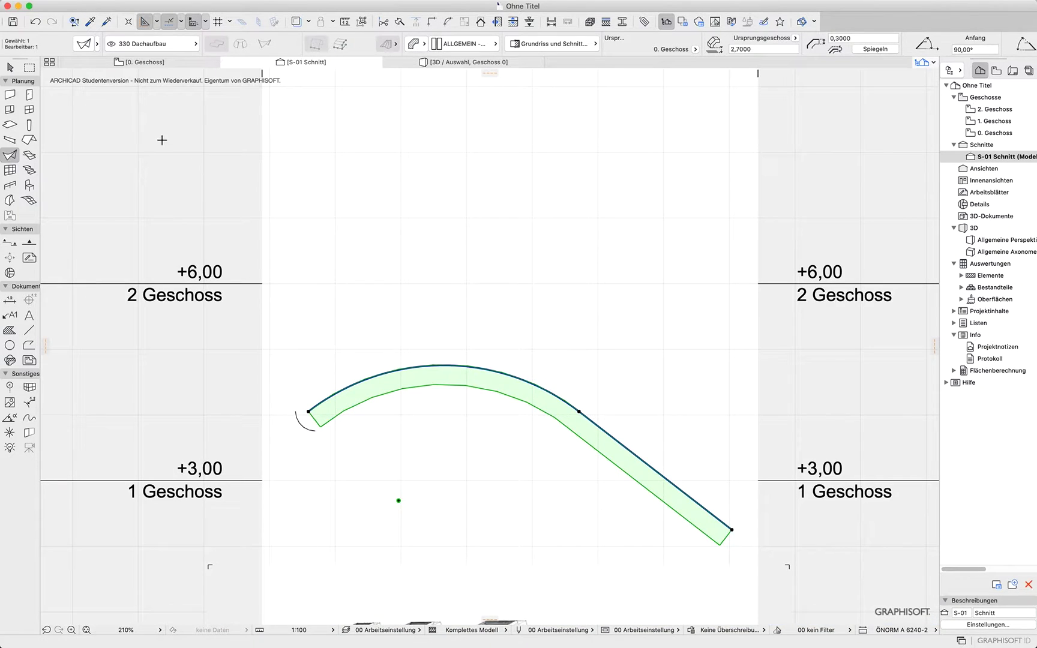
{"action": "left_click", "coordinate": [384, 376]}
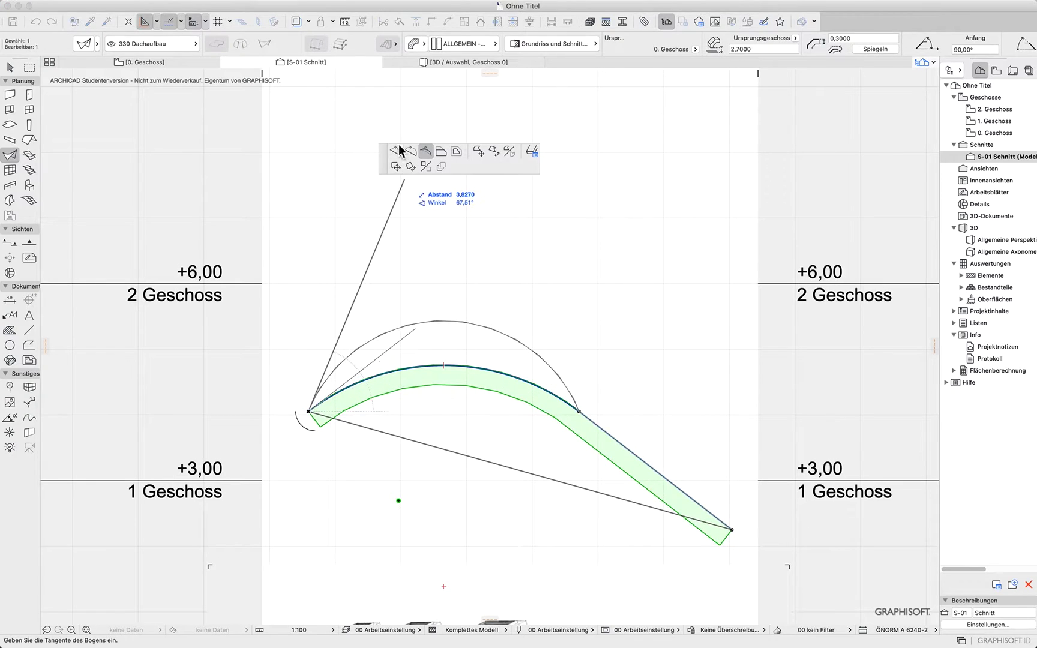
{"action": "key", "text": "Escape"}
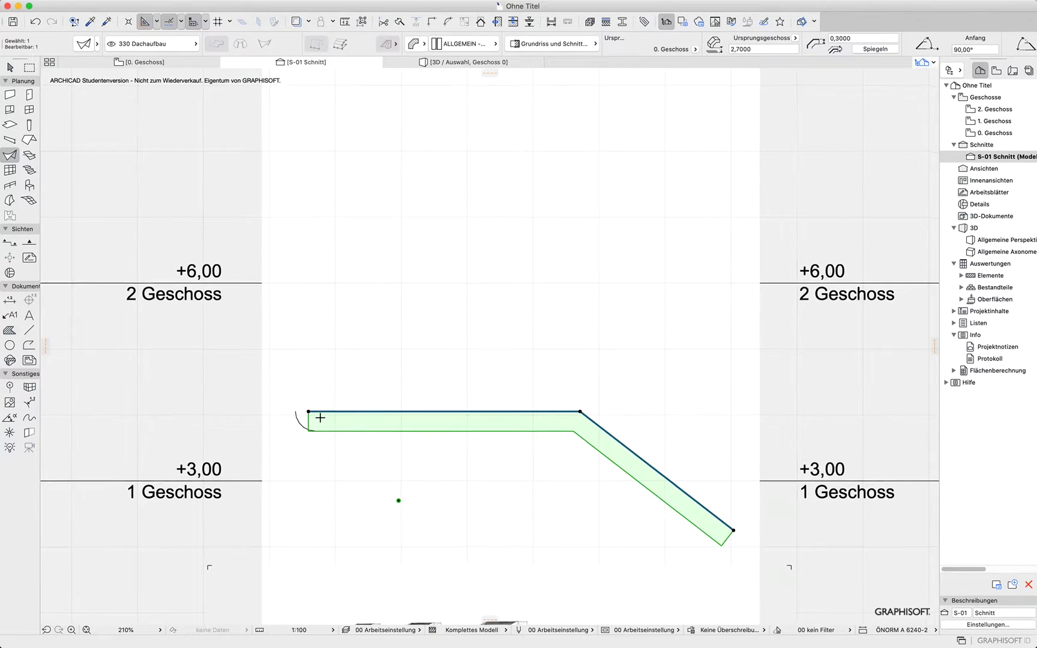
Insert an extra profile point close to the shell's left end and lower it to the horizontal top edge
{"action": "scroll", "coordinate": [316, 426], "scroll_direction": "up", "scroll_amount": 10}
{"action": "left_click", "coordinate": [271, 387]}
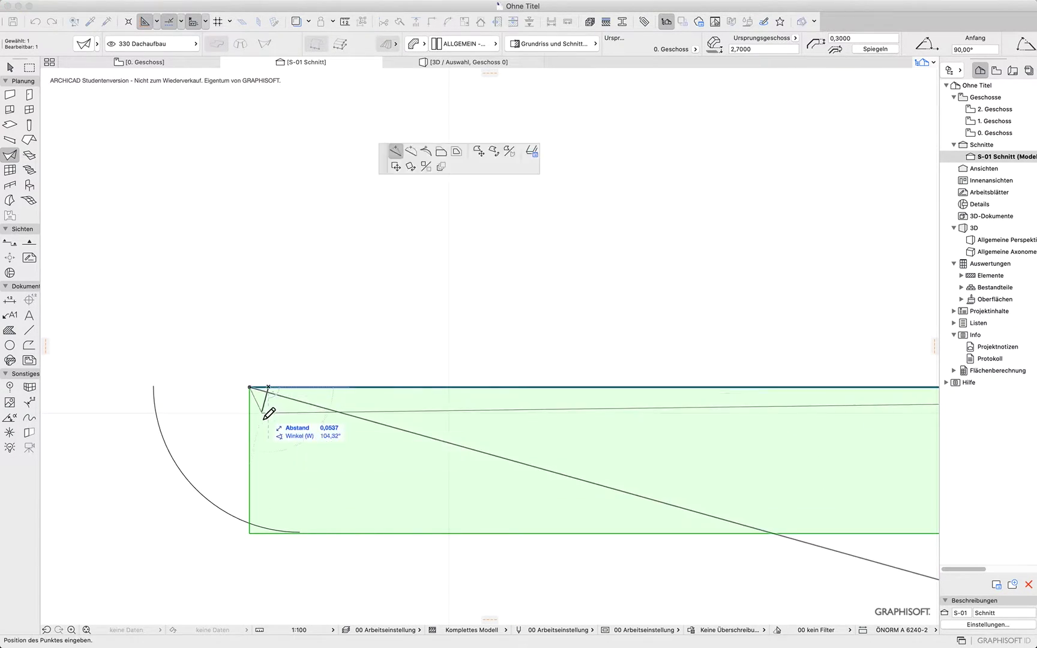
{"action": "left_click", "coordinate": [277, 362]}
{"action": "left_click", "coordinate": [277, 361]}
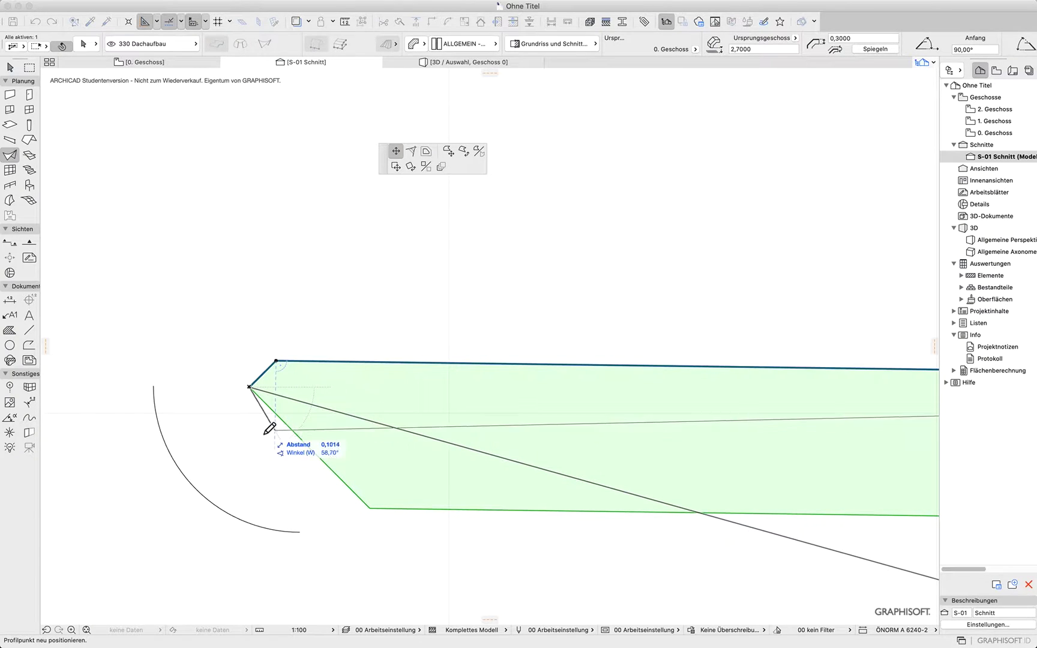
{"action": "left_click", "coordinate": [249, 387]}
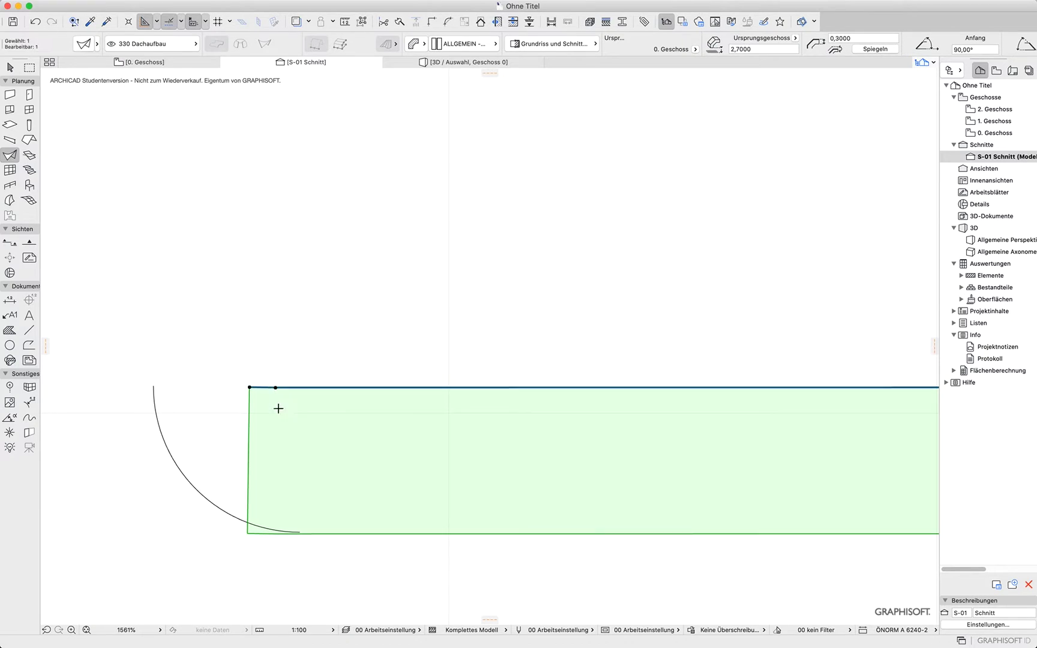
Move the extra profile point along the top edge almost onto the shell's left end point, exactly level with it
{"action": "left_click", "coordinate": [273, 388]}
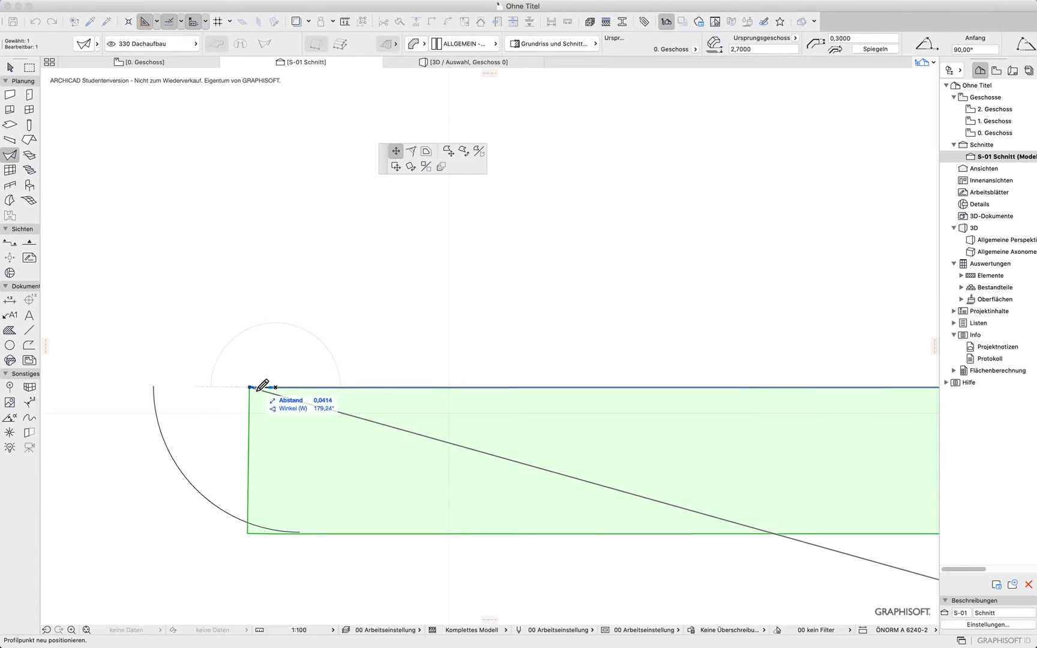
{"action": "scroll", "coordinate": [259, 389], "scroll_direction": "up", "scroll_amount": 5}
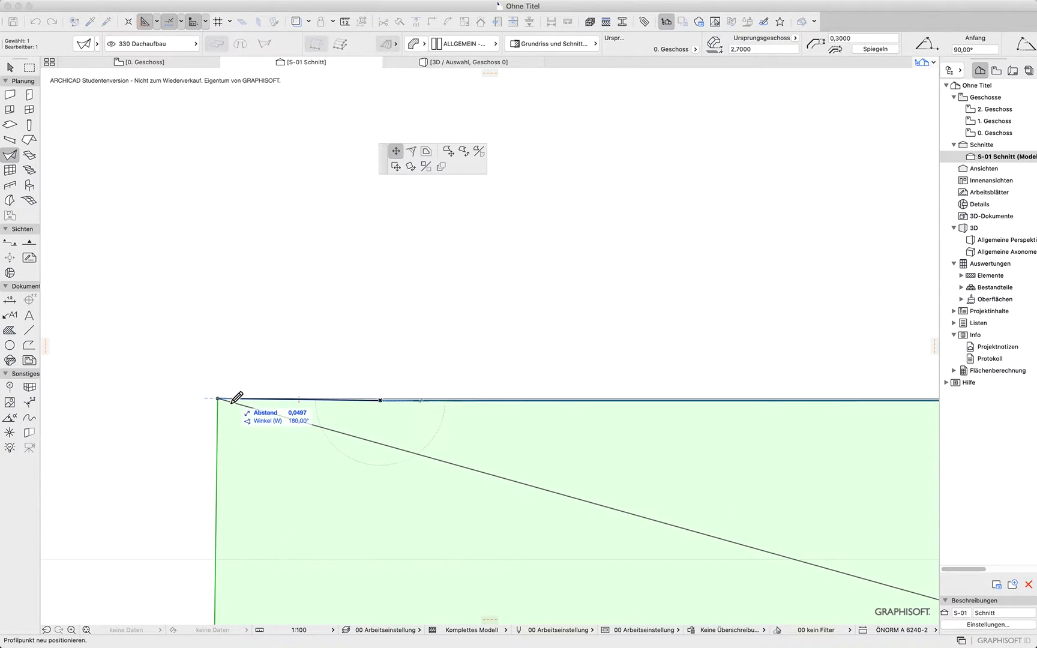
{"action": "left_click", "coordinate": [235, 399]}
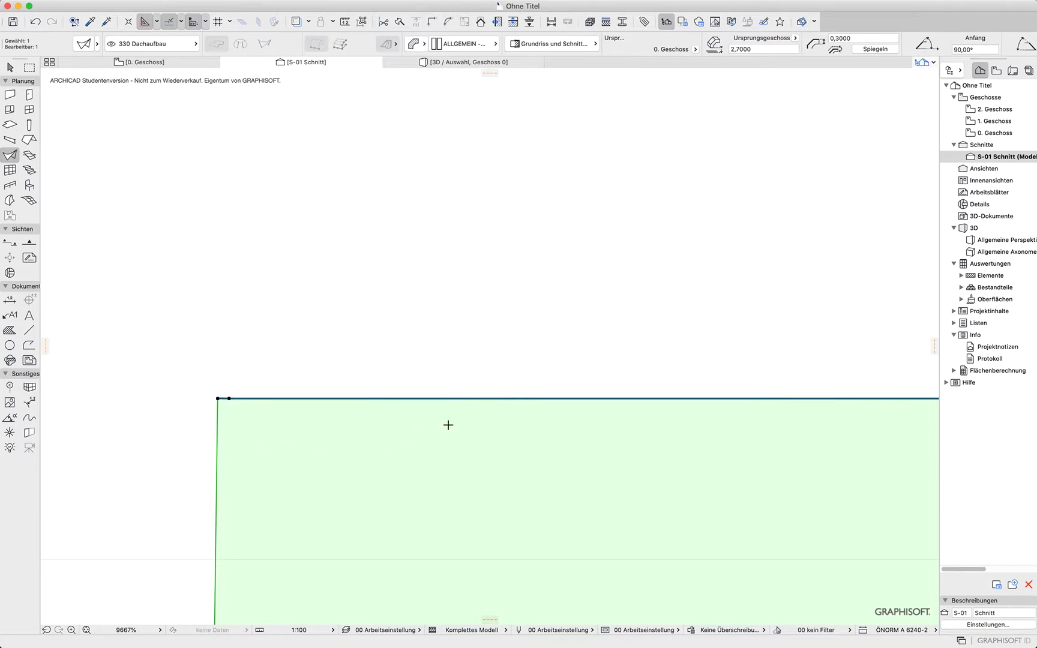
Curve the long horizontal segment between the extra point and the bend into an upward arc by setting its tangent
{"action": "scroll", "coordinate": [453, 427], "scroll_direction": "down", "scroll_amount": 3}
{"action": "scroll", "coordinate": [231, 392], "scroll_direction": "down", "scroll_amount": 5}
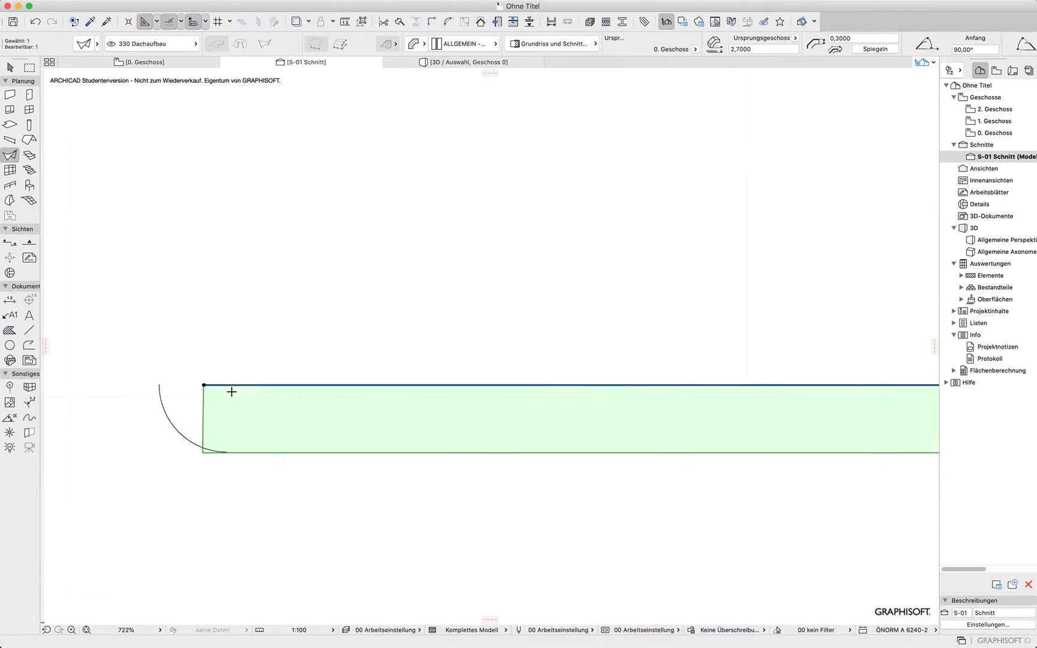
{"action": "middle_click_drag", "start_coordinate": [599, 431], "coordinate": [440, 470]}
{"action": "scroll", "coordinate": [439, 470], "scroll_direction": "down", "scroll_amount": 2}
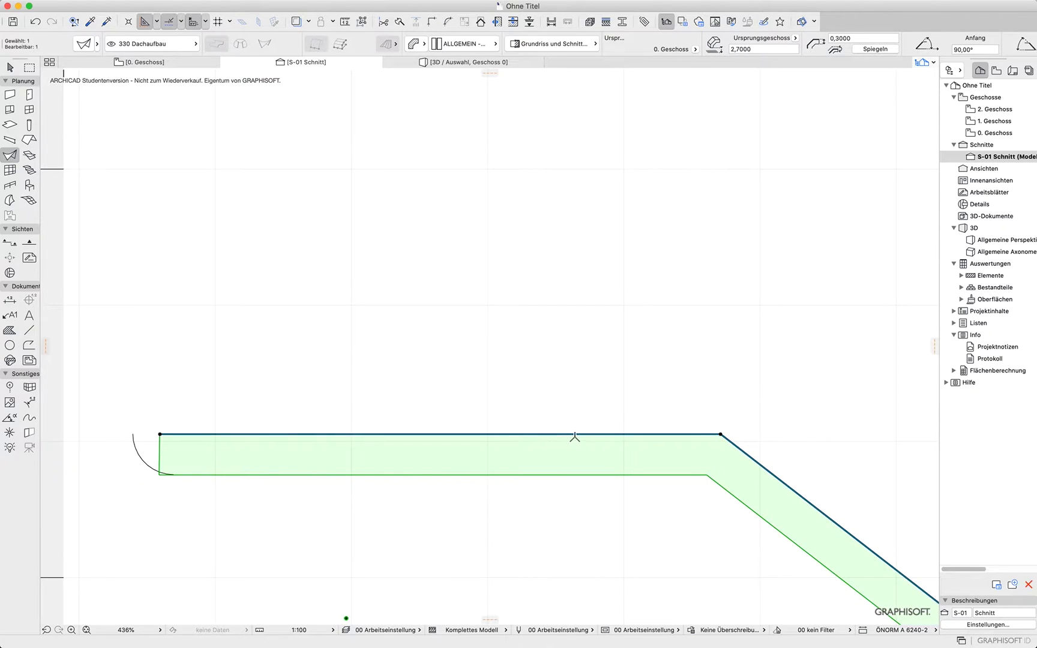
{"action": "left_click", "coordinate": [600, 434]}
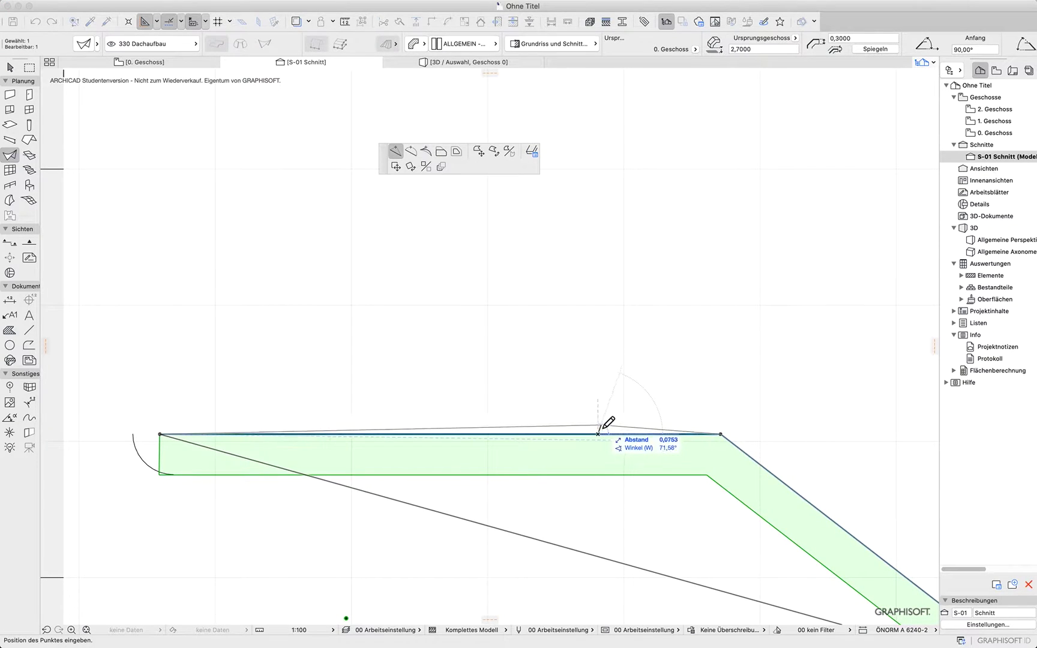
{"action": "left_click", "coordinate": [429, 153]}
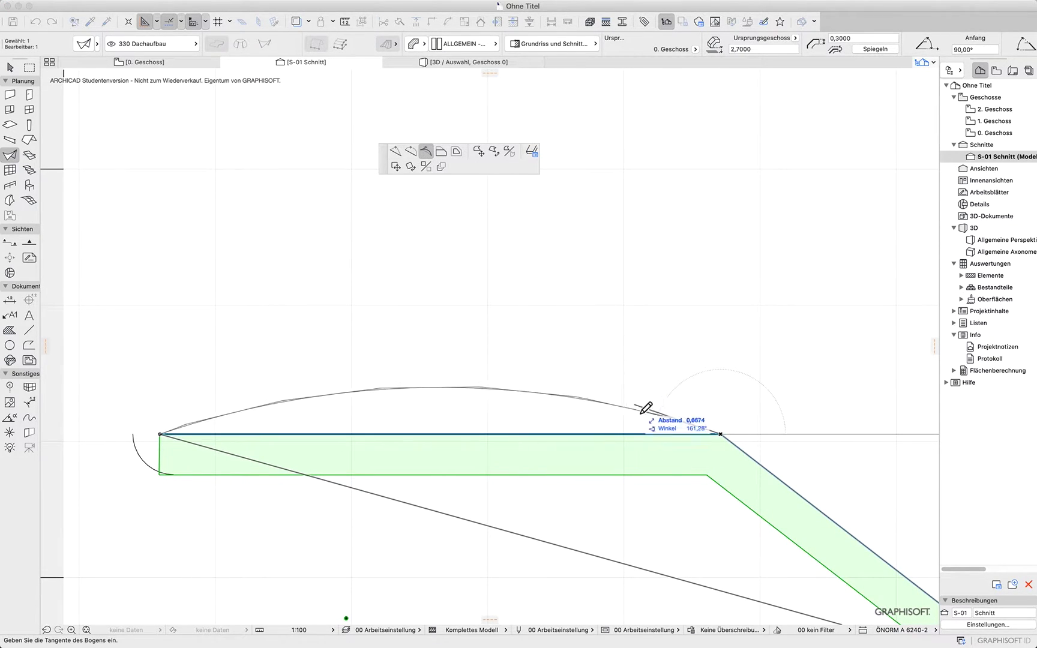
{"action": "left_click", "coordinate": [686, 399]}
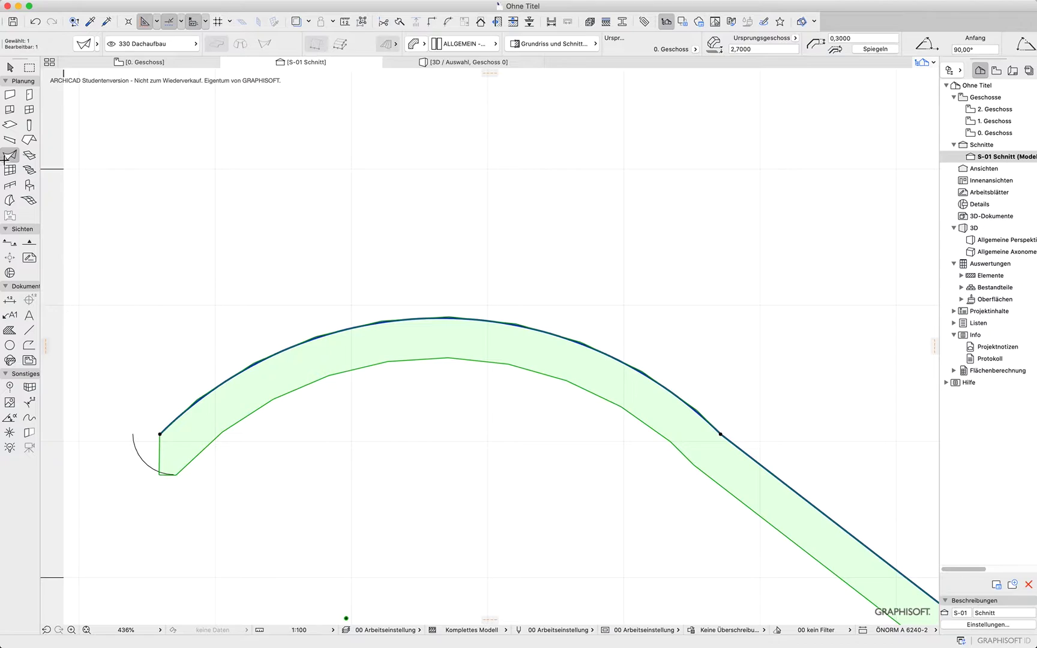
Delete the small quarter arc at the left end of the shell's profile
{"action": "left_click", "coordinate": [10, 67]}
{"action": "left_click", "coordinate": [157, 473]}
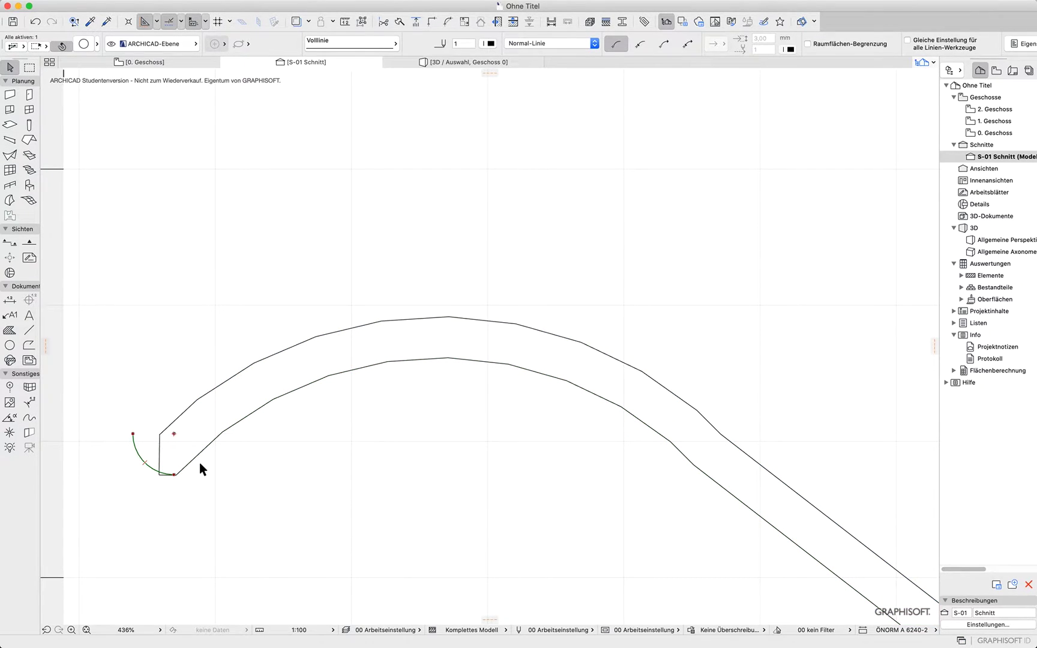
{"action": "key", "text": "Delete"}
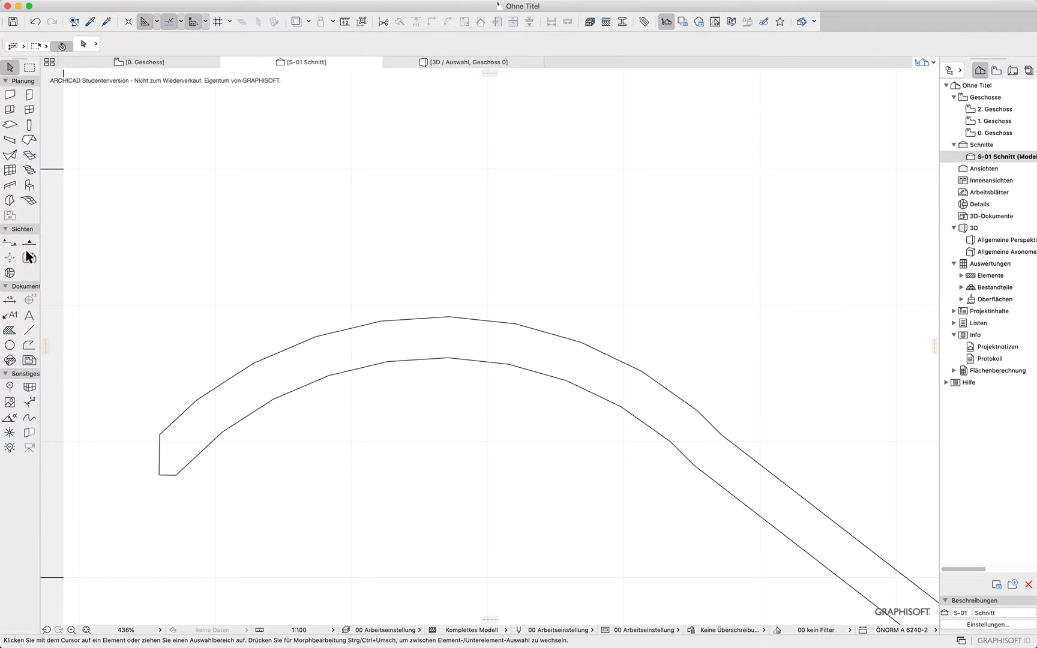
Draw a quarter arc of 0.3 m radius centred on the shell's upper left corner, from the lower left corner outward
{"action": "scroll", "coordinate": [133, 356], "scroll_direction": "down", "scroll_amount": 5}
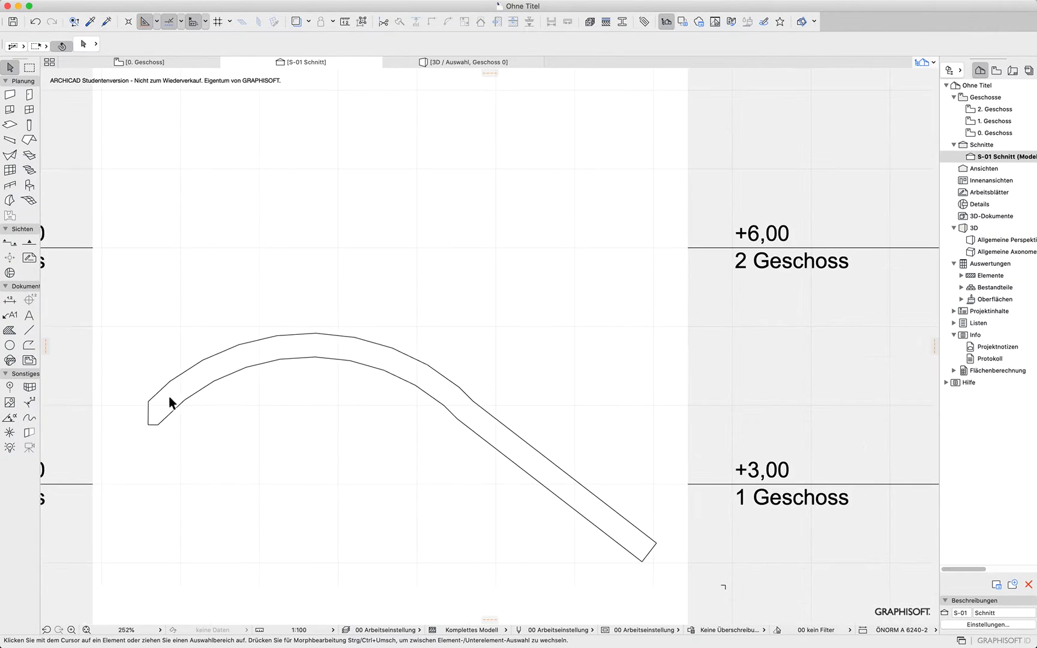
{"action": "scroll", "coordinate": [169, 396], "scroll_direction": "left", "scroll_amount": 3}
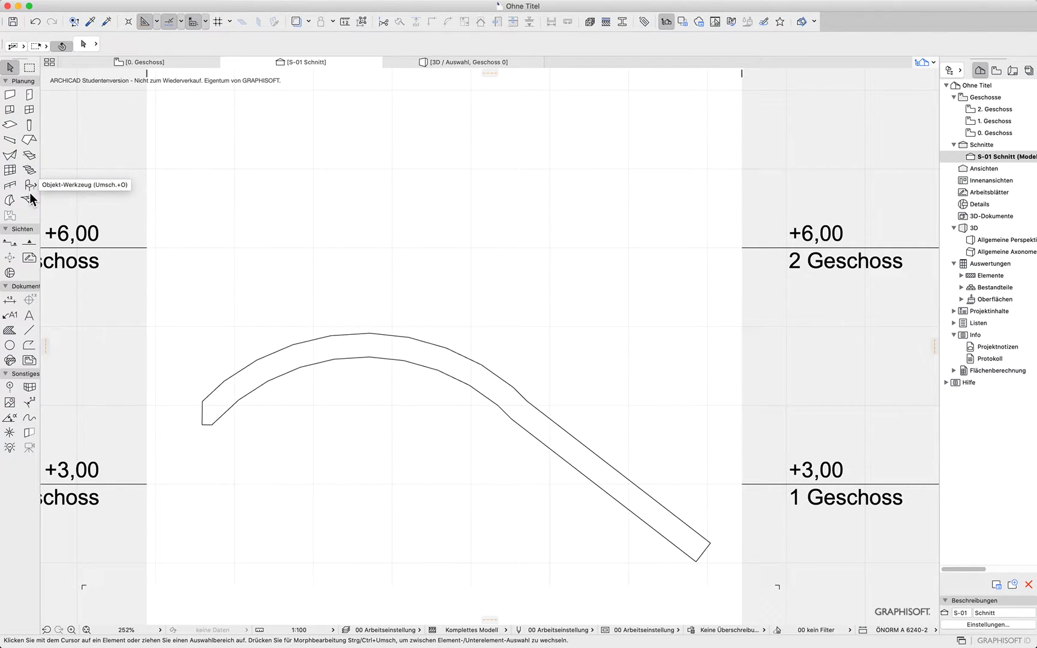
{"action": "left_click", "coordinate": [10, 345]}
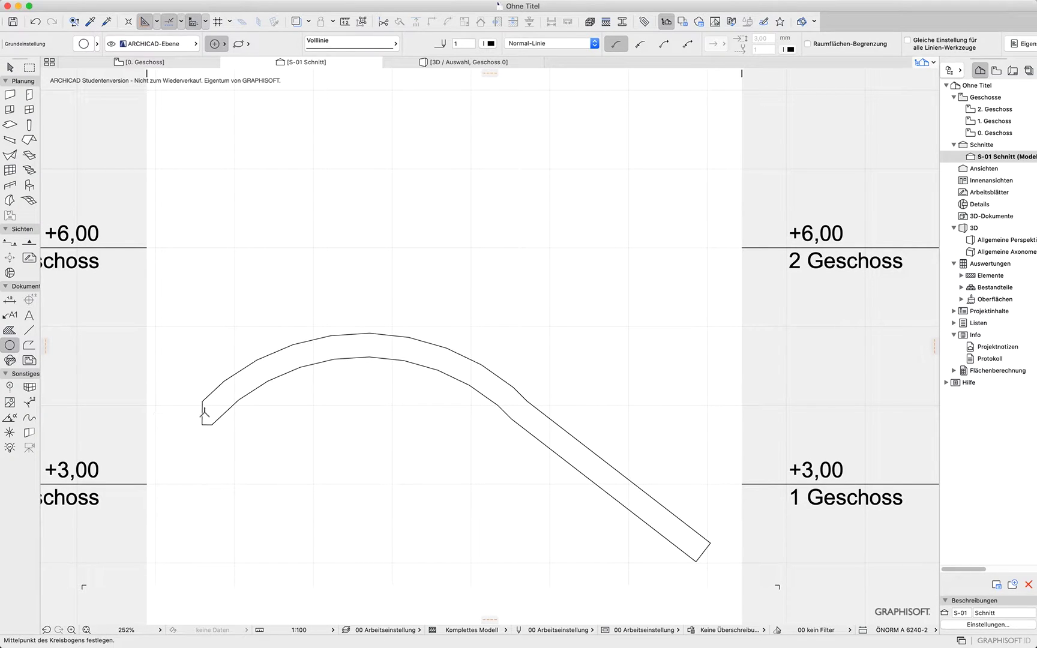
{"action": "left_click", "coordinate": [203, 400]}
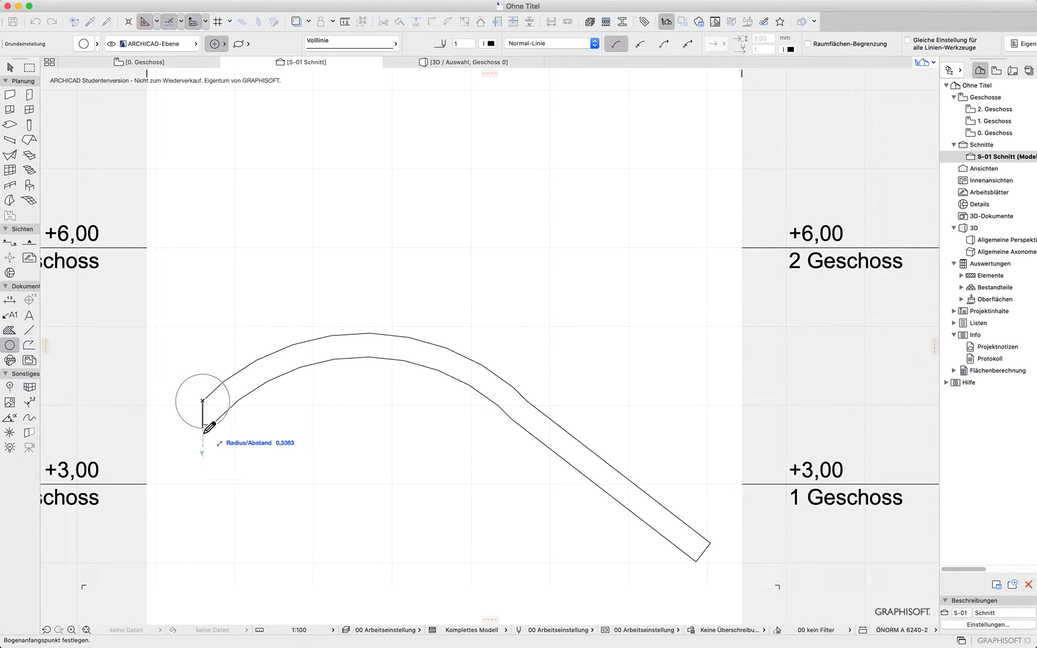
{"action": "left_click", "coordinate": [202, 424]}
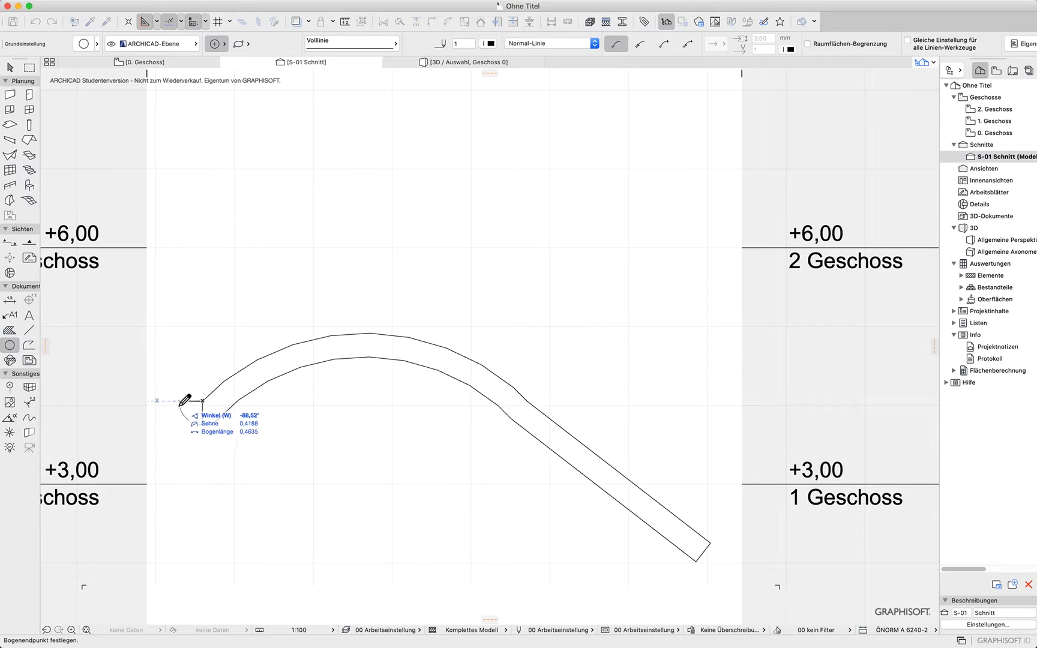
{"action": "left_click", "coordinate": [180, 402]}
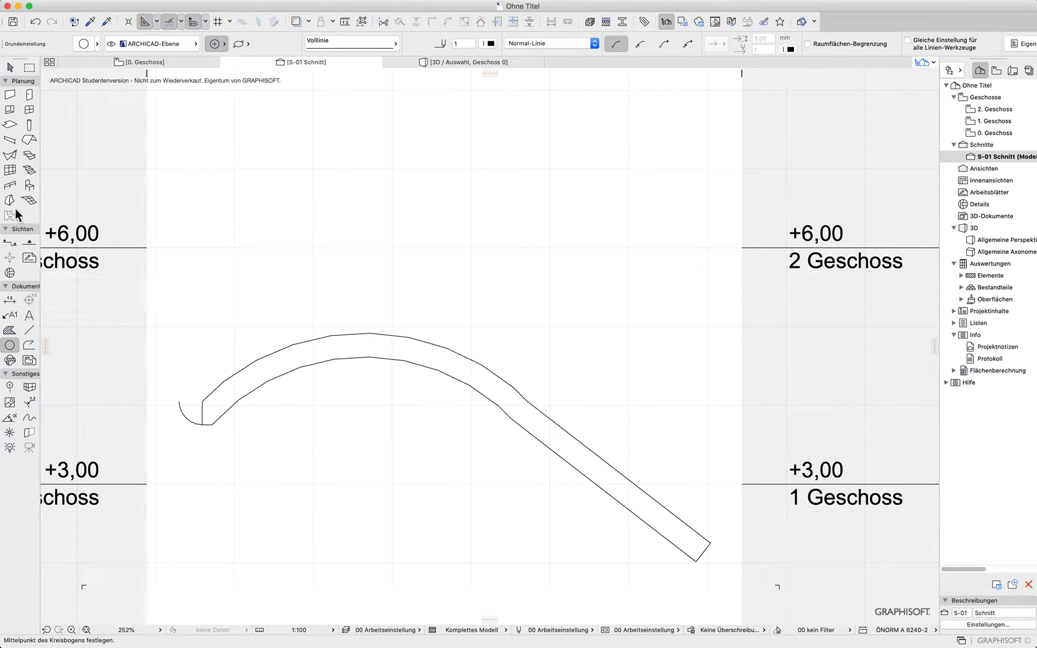
Draw a 0.3 m horizontal line from the shell's upper left corner to the outer end of the quarter arc
{"action": "left_click", "coordinate": [29, 330]}
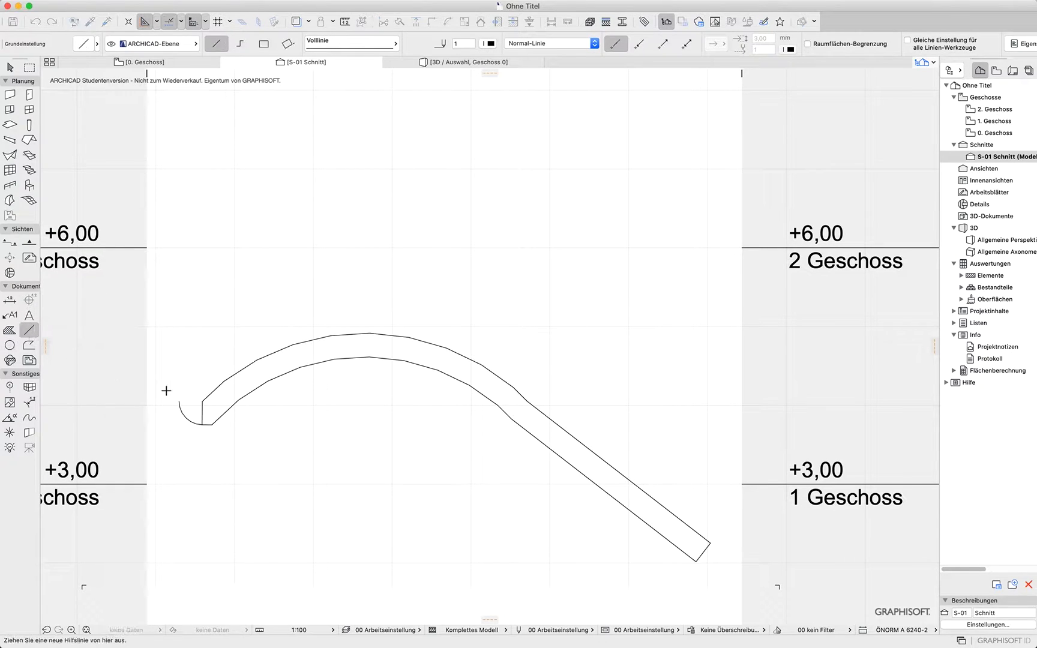
{"action": "left_click", "coordinate": [202, 400]}
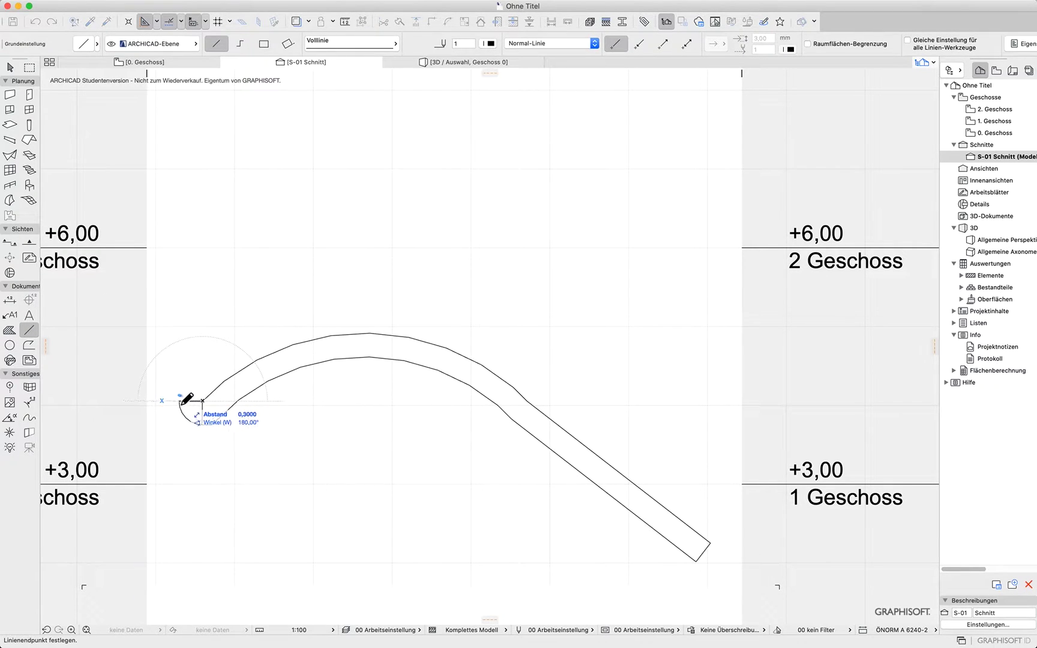
{"action": "left_click", "coordinate": [178, 401]}
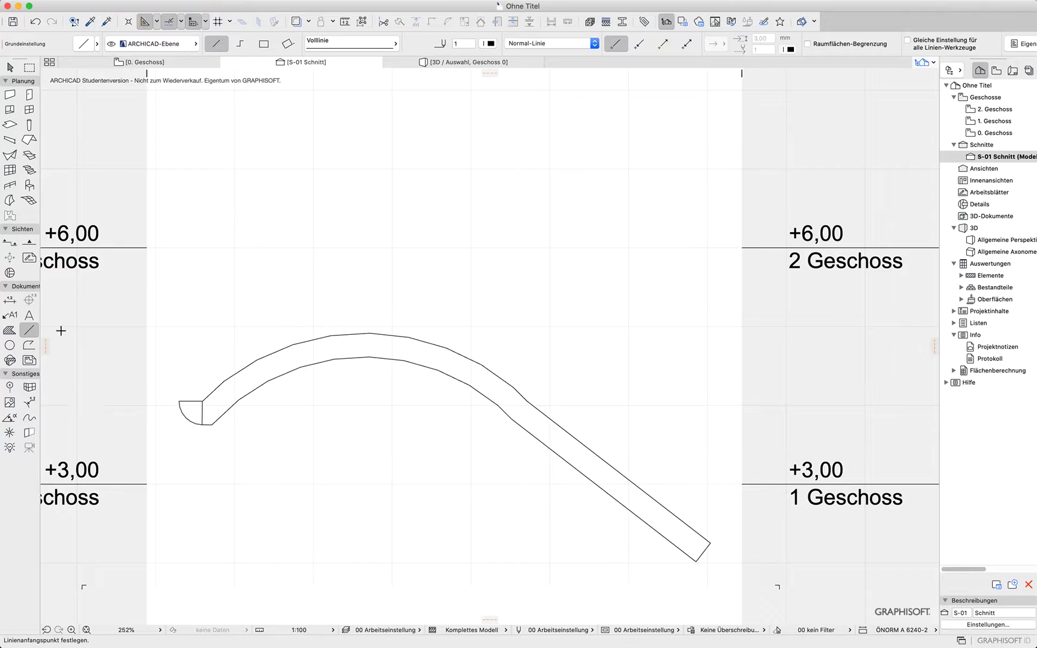
Create a morph face from the area enclosed by the quarter arc, the line and the shell's vertical end
{"action": "left_click", "coordinate": [9, 200]}
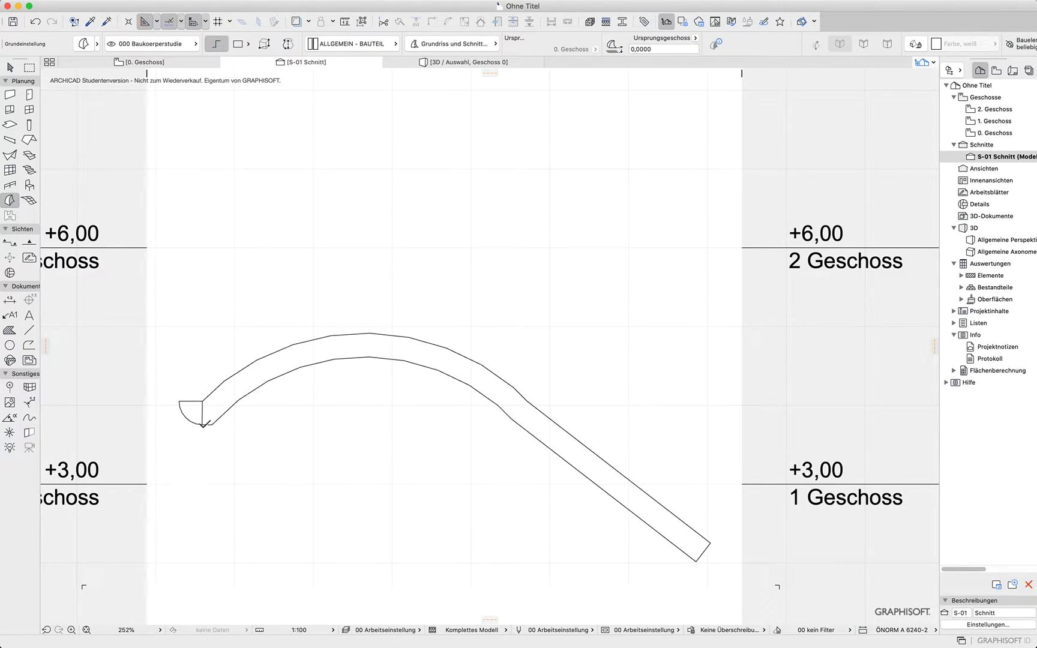
{"action": "key", "text": "space"}
{"action": "left_click", "coordinate": [196, 416]}
Move the quarter-circle morph in the 3D view onto the shell's long vertical edge, then deselect it
{"action": "key", "text": "F3"}
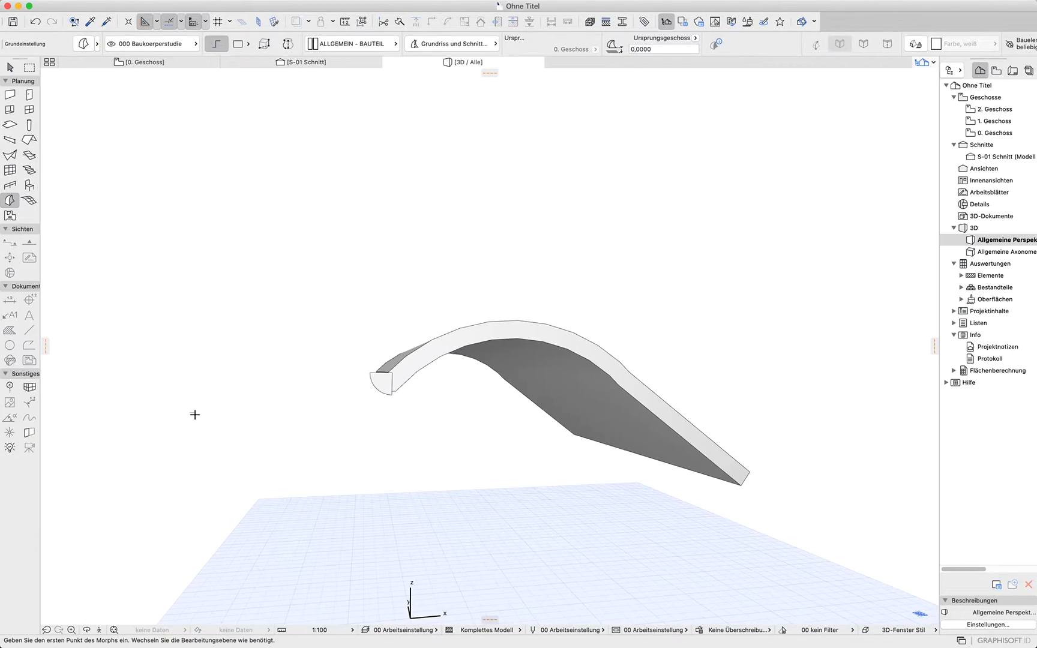
{"action": "middle_click_drag", "start_coordinate": [311, 420], "coordinate": [413, 534], "text": "shift"}
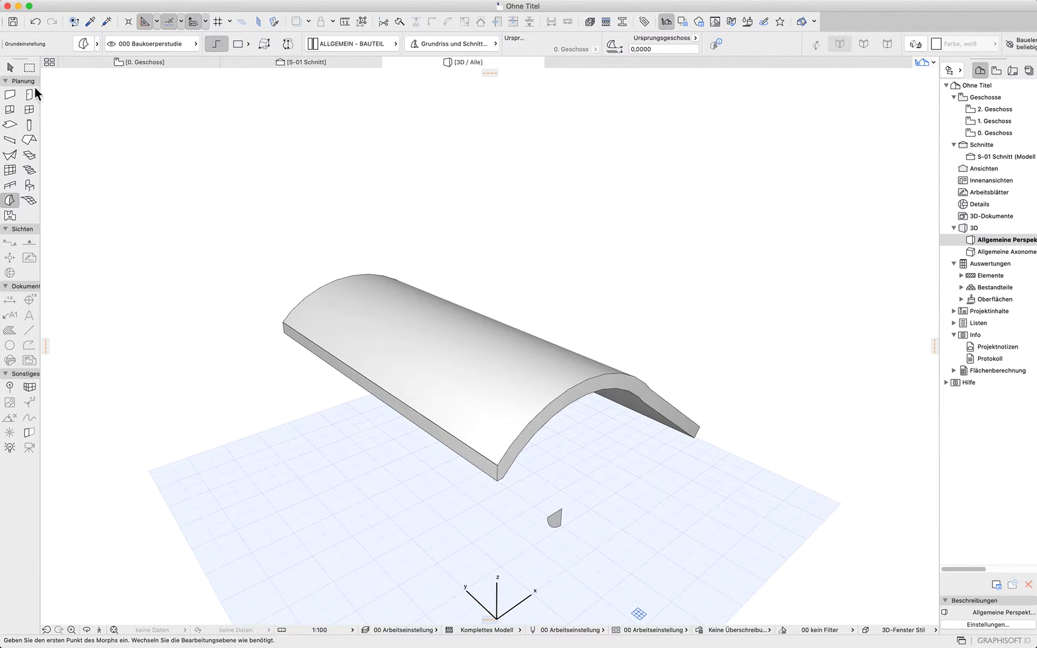
{"action": "left_click", "coordinate": [13, 73]}
{"action": "left_click", "coordinate": [567, 520]}
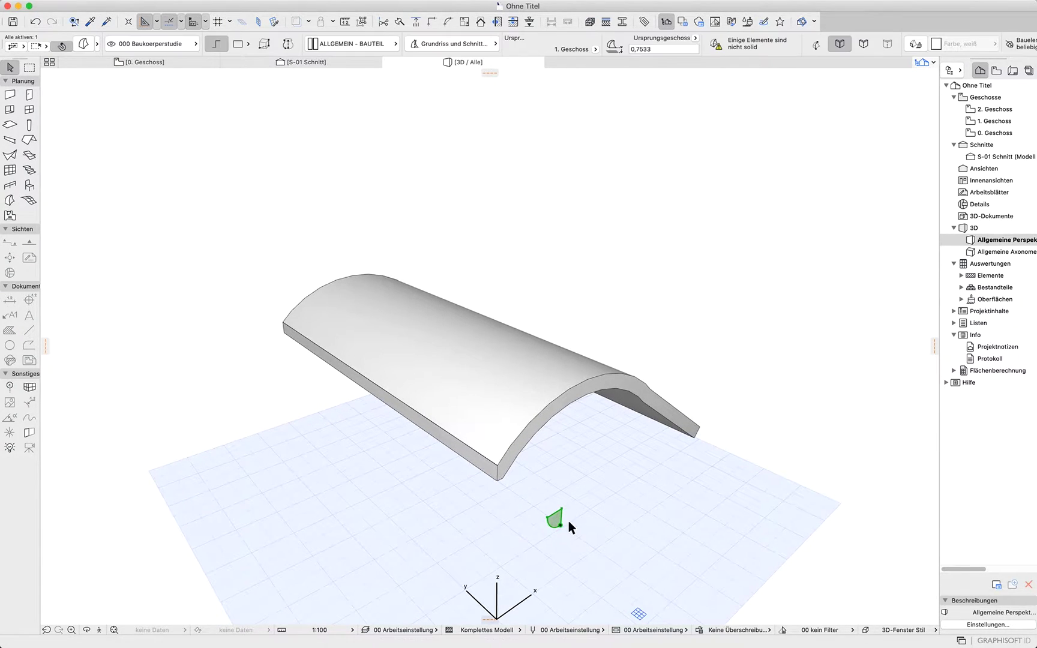
{"action": "left_click_drag", "start_coordinate": [569, 520], "coordinate": [338, 362]}
{"action": "left_click", "coordinate": [389, 481]}
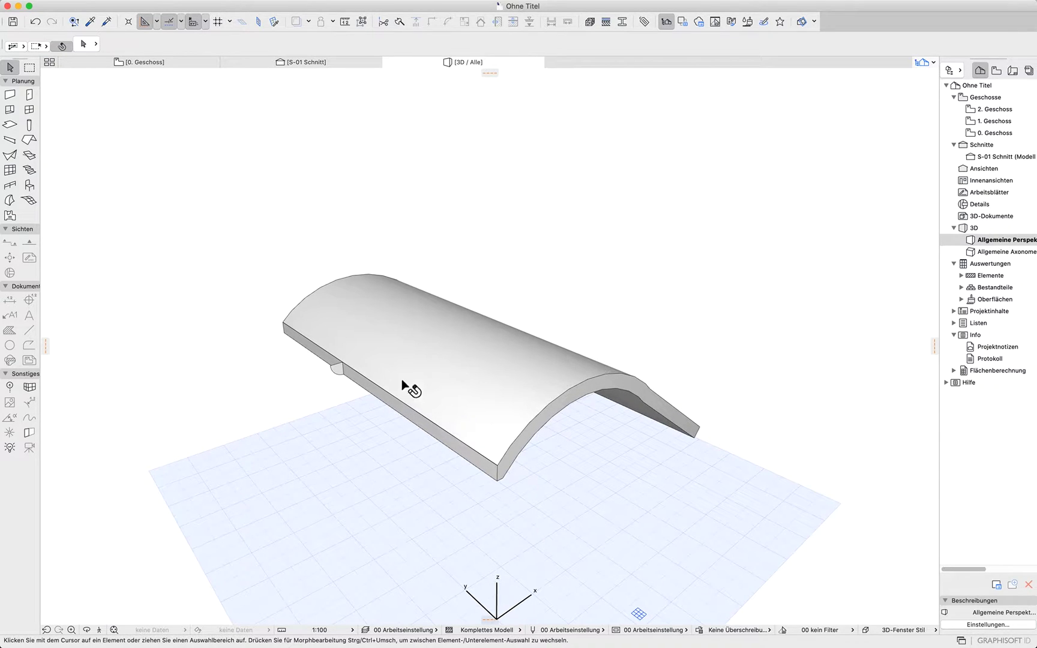
Draw a solid fill polygon over the roof shell in the 0. Geschoss plan, cutting the lower-left corner diagonally and overshooting the upper and right edges
{"action": "left_click", "coordinate": [134, 63]}
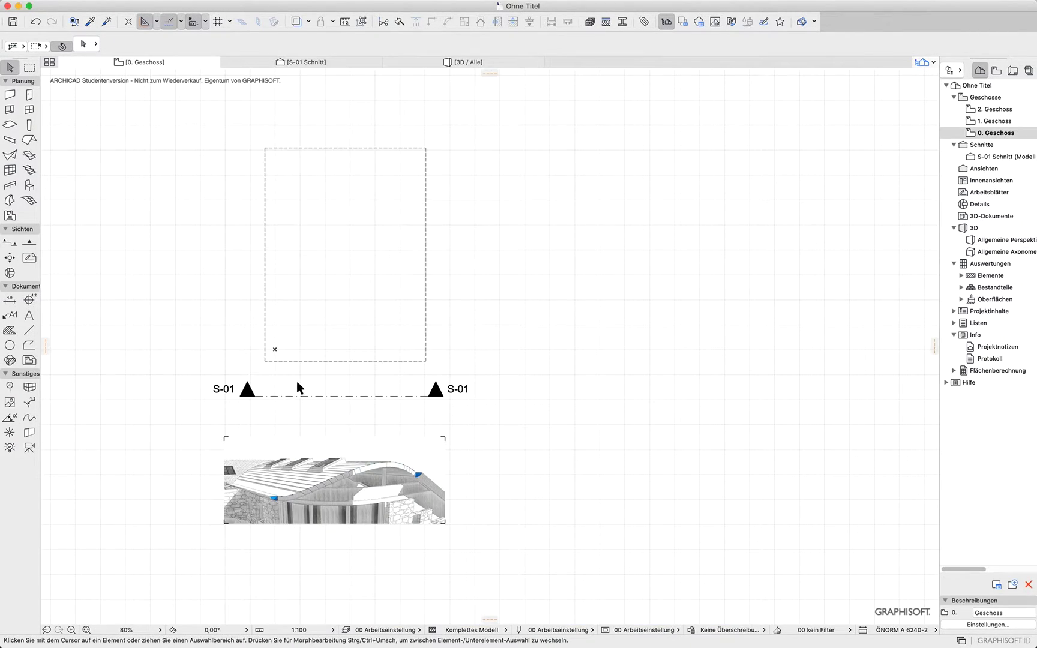
{"action": "left_click", "coordinate": [10, 330]}
{"action": "left_click", "coordinate": [264, 148]}
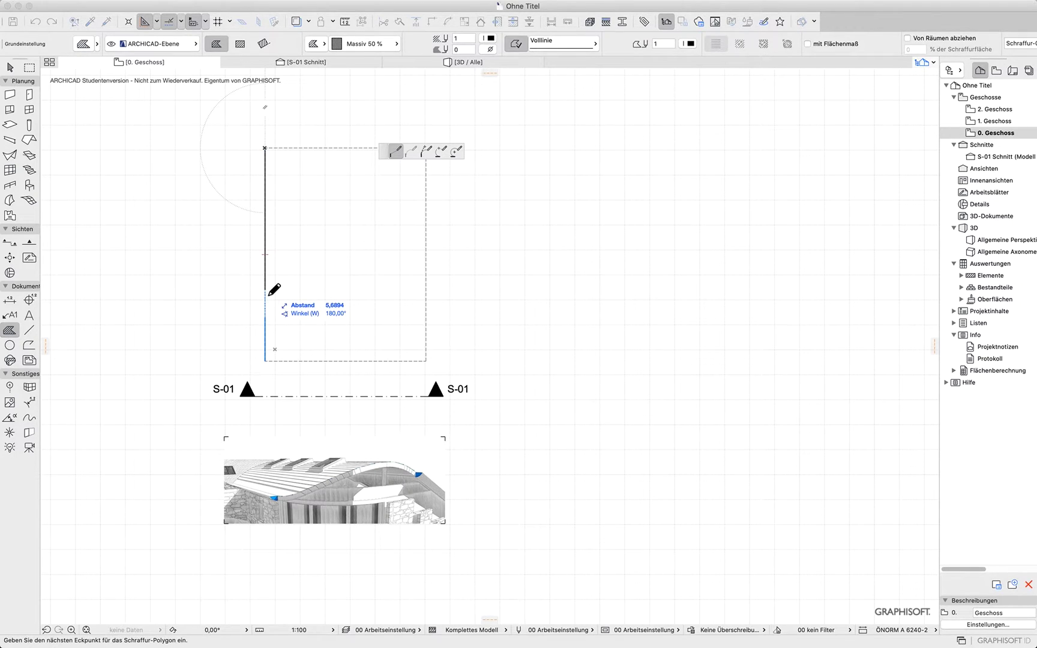
{"action": "left_click", "coordinate": [266, 292]}
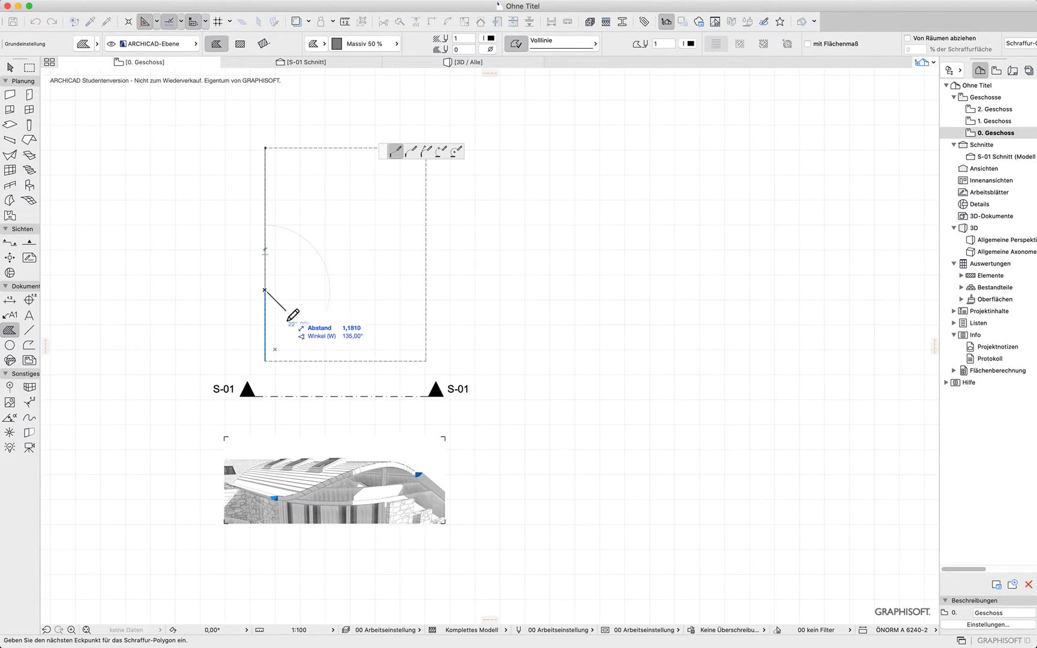
{"action": "left_click", "coordinate": [336, 361]}
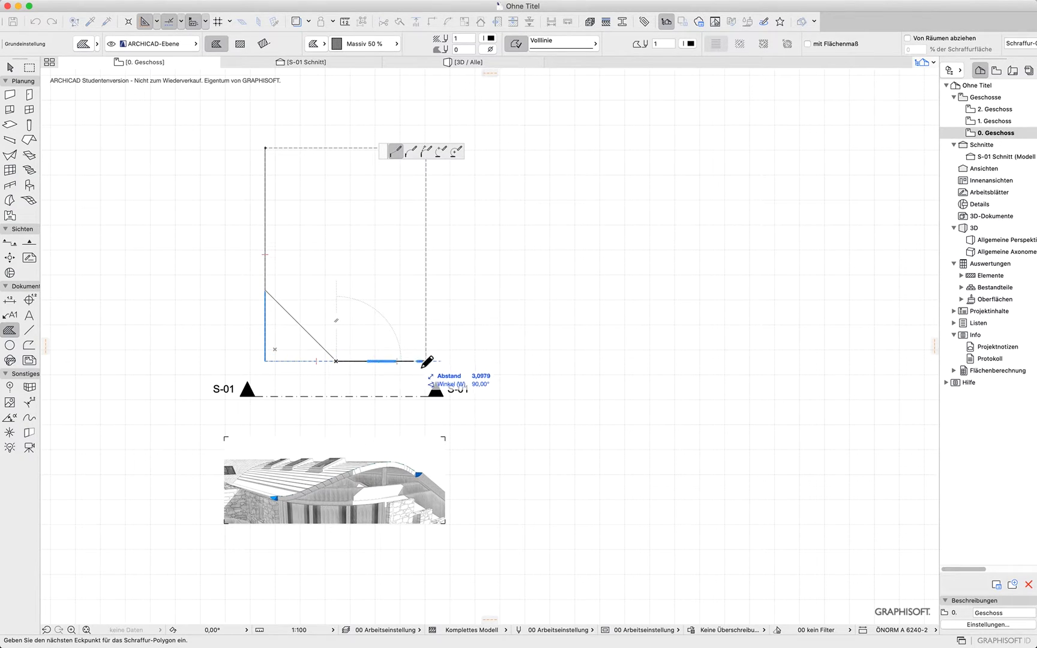
{"action": "left_click", "coordinate": [462, 360]}
{"action": "left_click", "coordinate": [484, 100]}
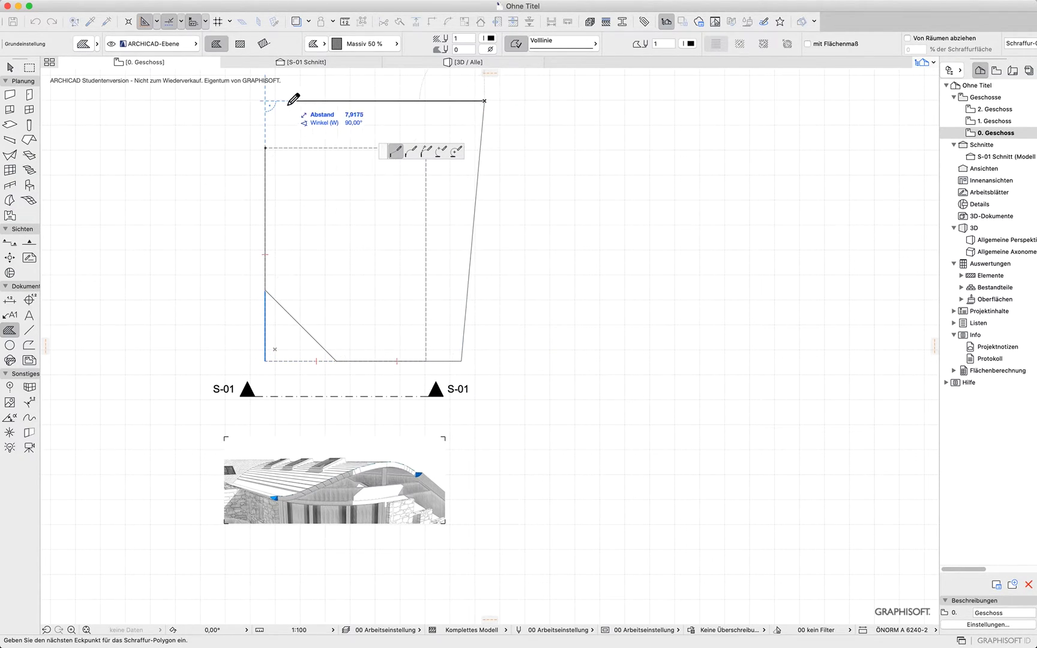
{"action": "left_click", "coordinate": [286, 100]}
{"action": "left_click", "coordinate": [264, 148]}
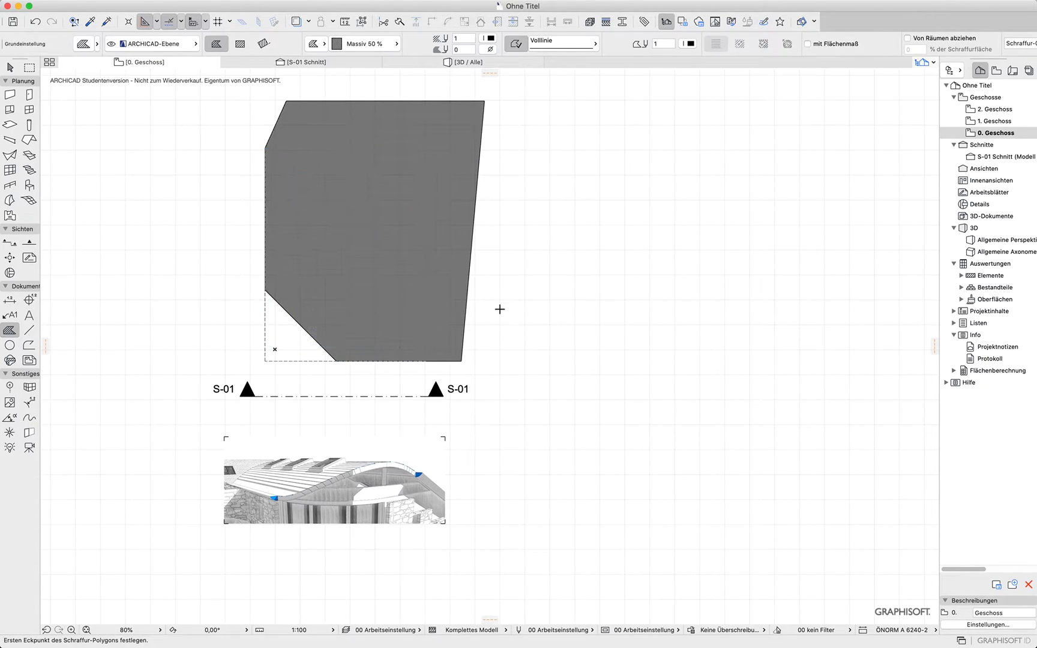
{"action": "left_click", "coordinate": [469, 289], "text": "shift"}
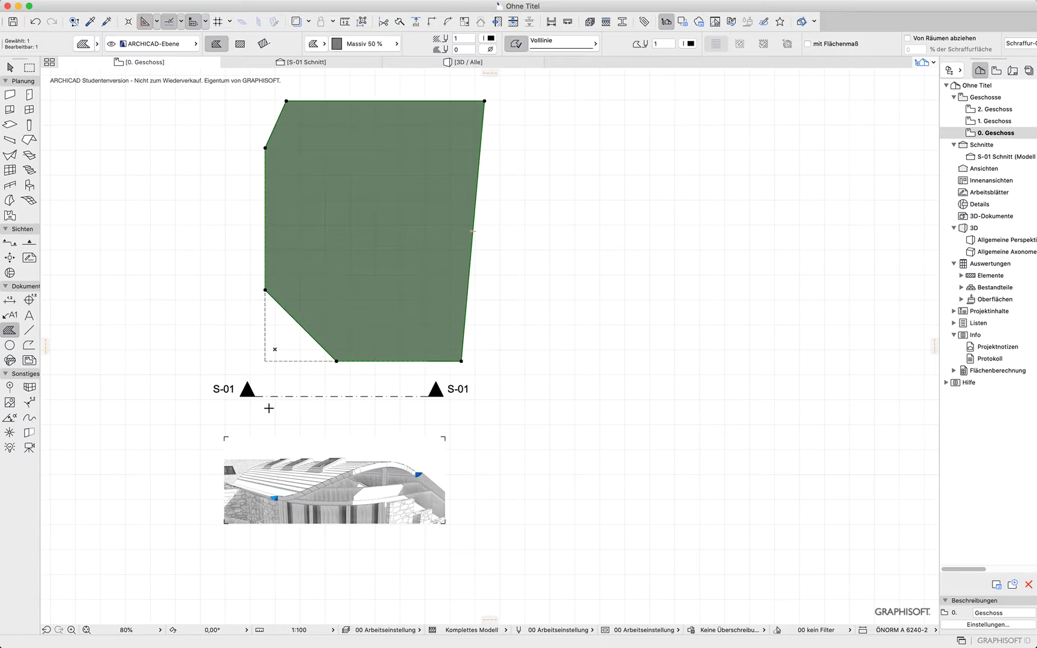
{"action": "left_click", "coordinate": [10, 330]}
{"action": "key", "text": "Escape"}
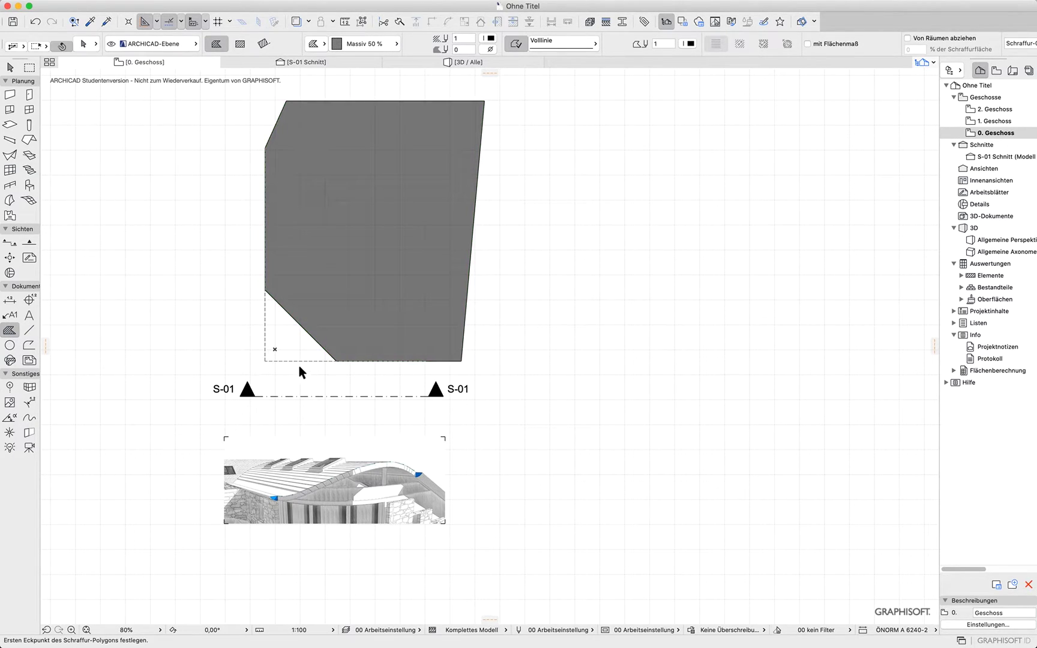
{"action": "left_click", "coordinate": [299, 362], "text": "shift"}
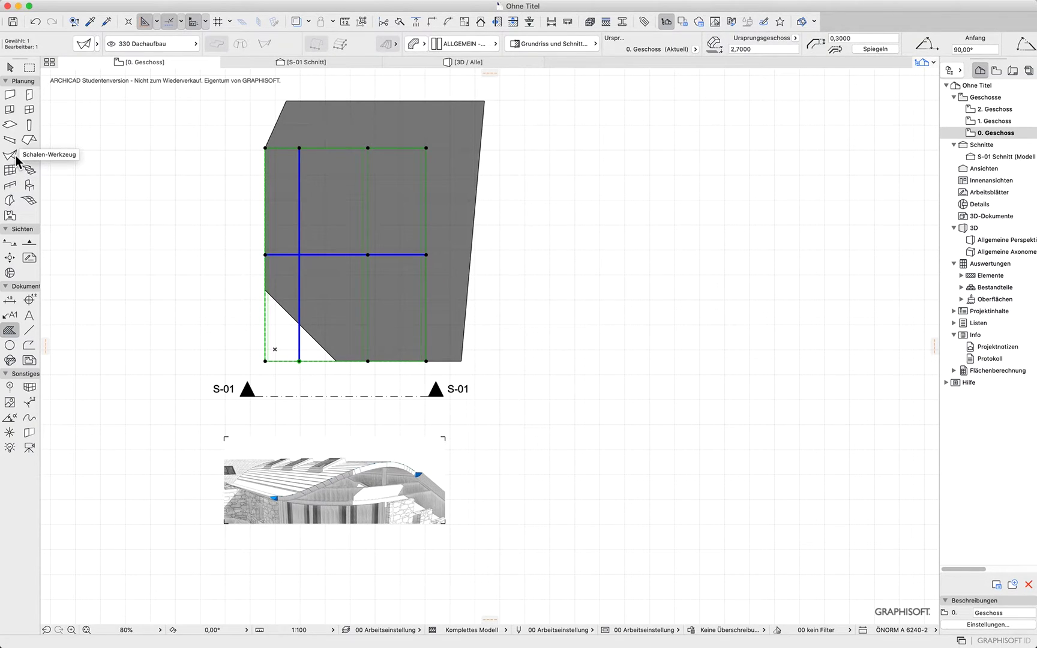
{"action": "mouse_move", "coordinate": [209, 4]}
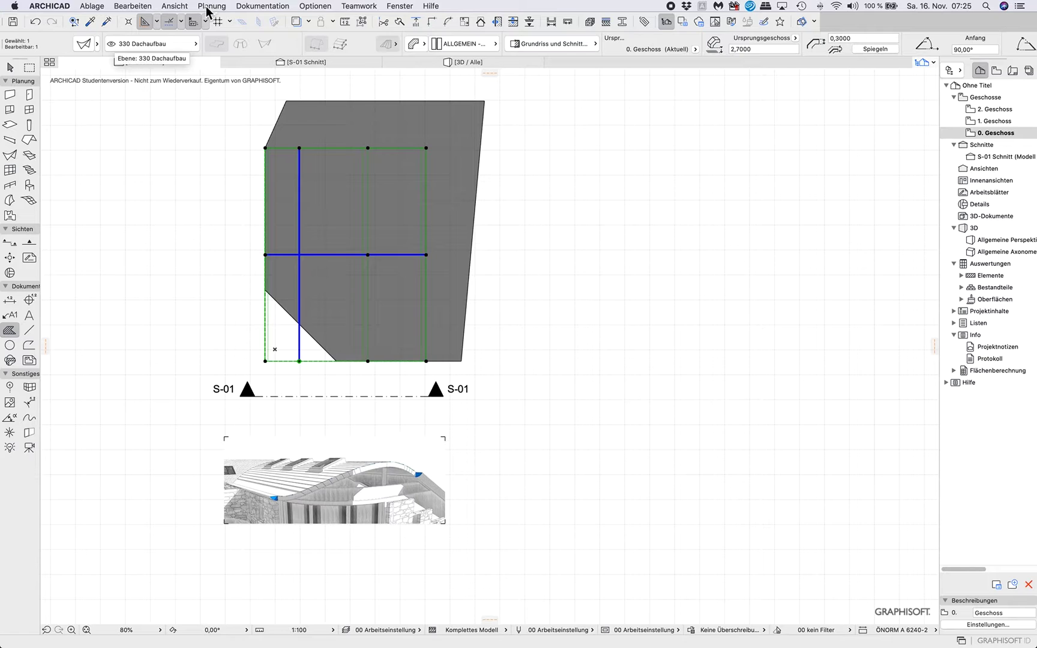
{"action": "left_click", "coordinate": [210, 6]}
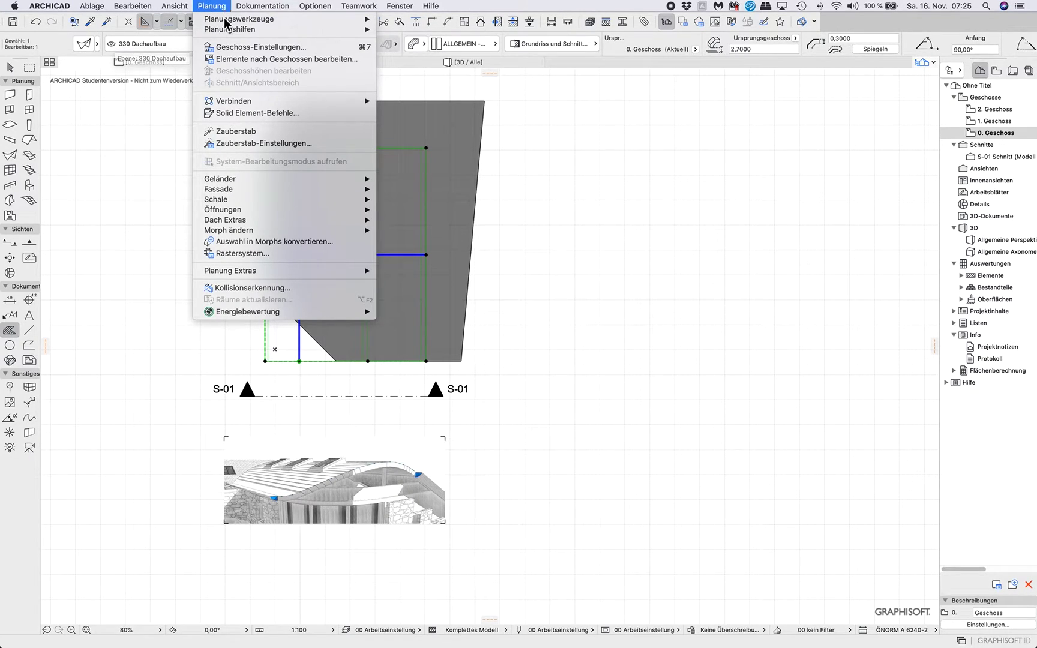
{"action": "mouse_move", "coordinate": [233, 200]}
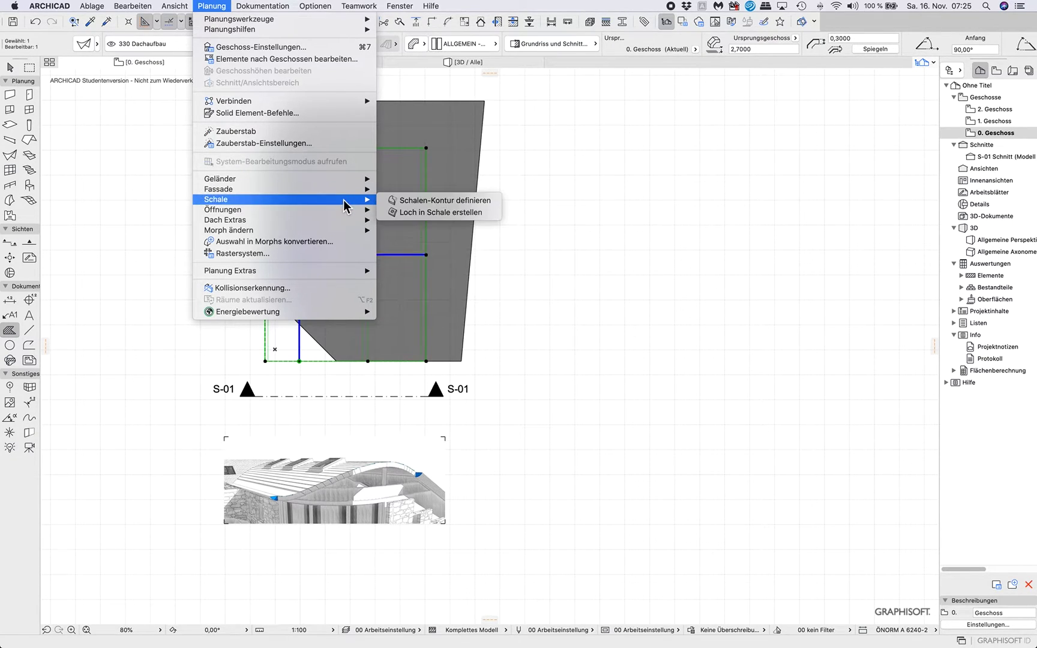
{"action": "left_click", "coordinate": [417, 202]}
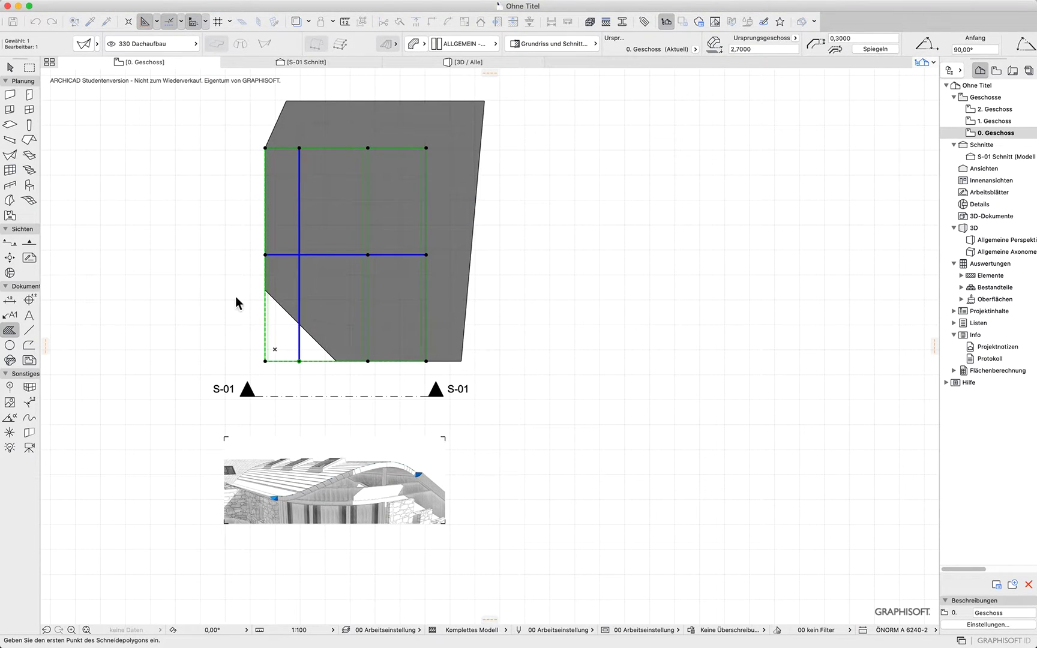
{"action": "key", "text": "Escape"}
{"action": "key", "text": "Escape"}
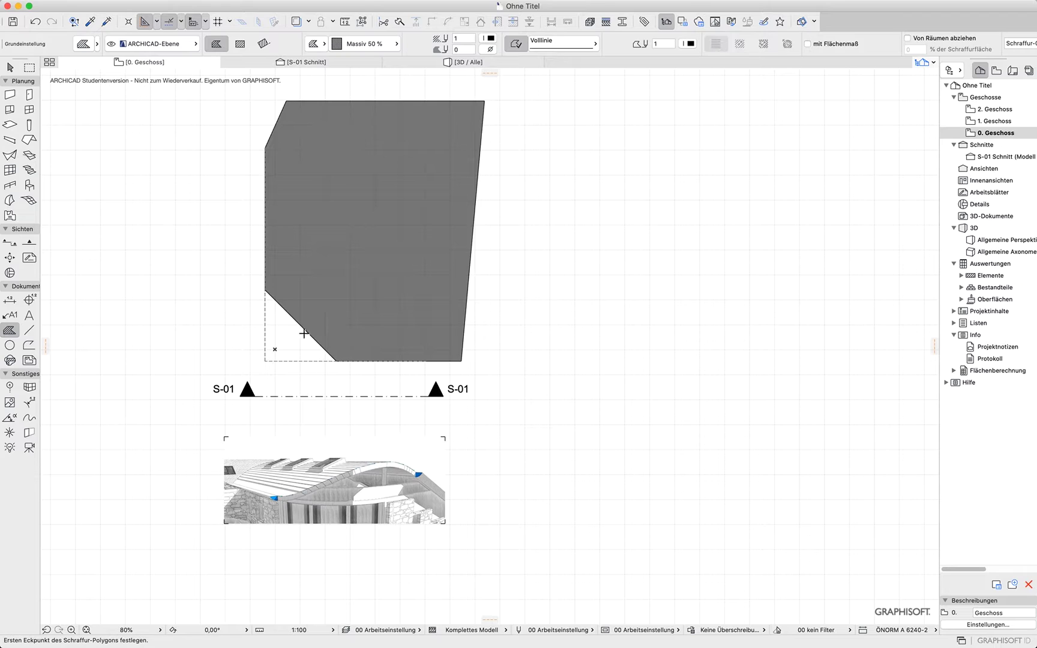
Curve the fill's diagonal lower-left edge into an arc tangent to its adjoining edges, and deselect the fill
{"action": "left_click", "coordinate": [310, 336], "text": "shift"}
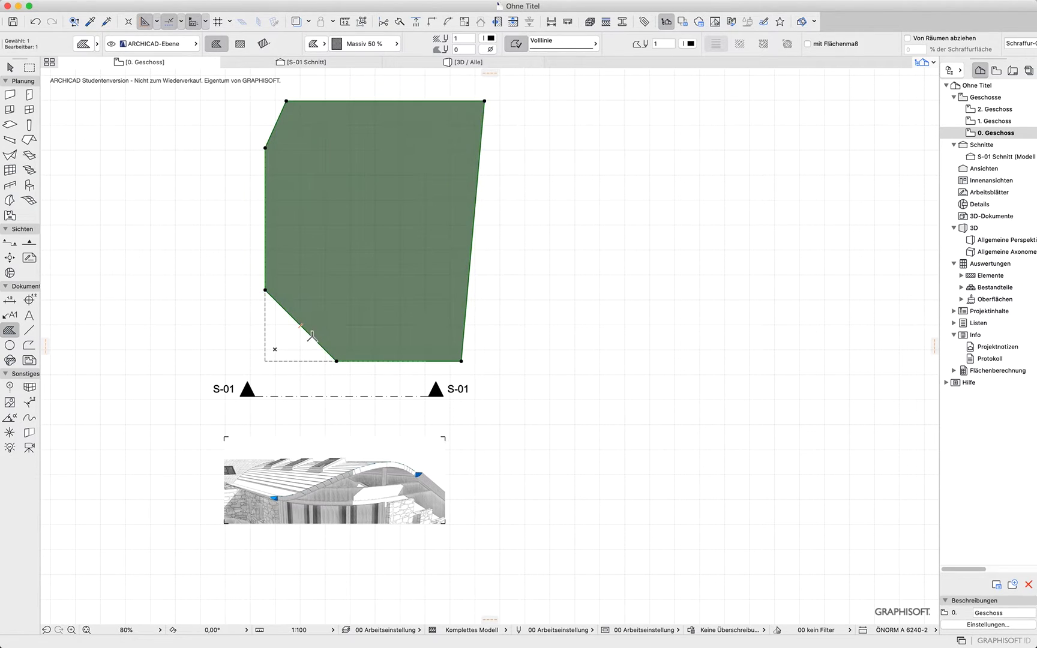
{"action": "left_click", "coordinate": [312, 339]}
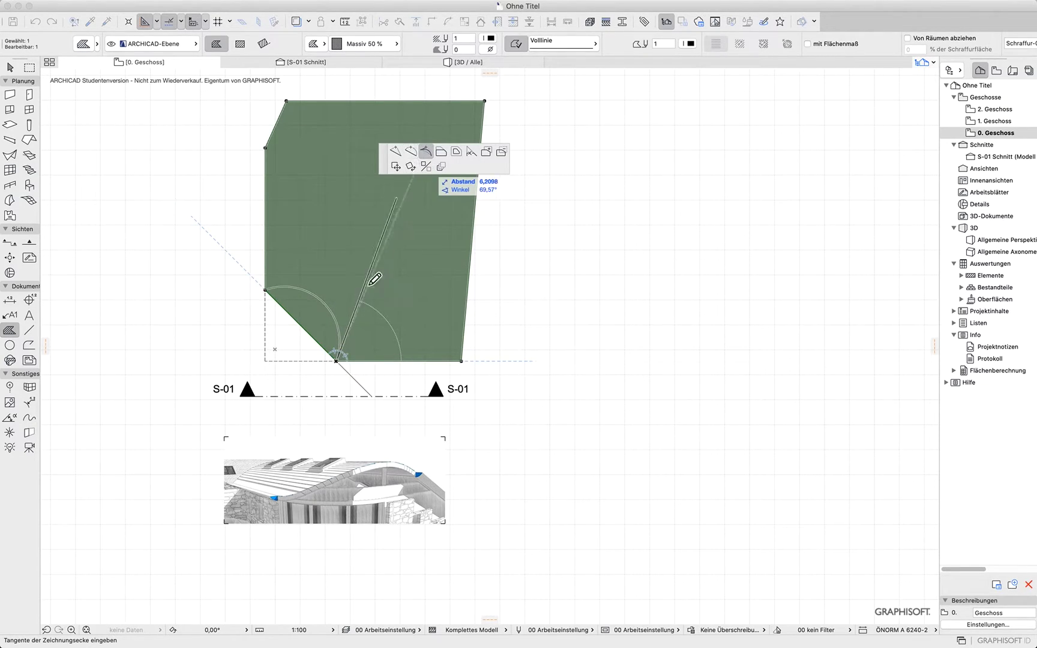
{"action": "left_click", "coordinate": [309, 360]}
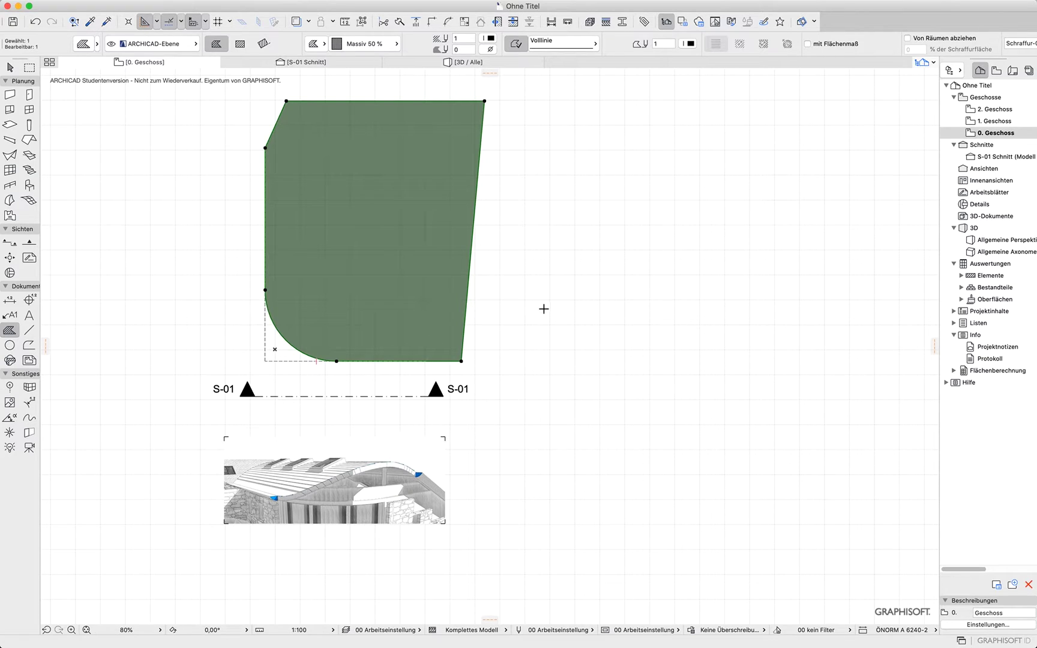
{"action": "key", "text": "Escape"}
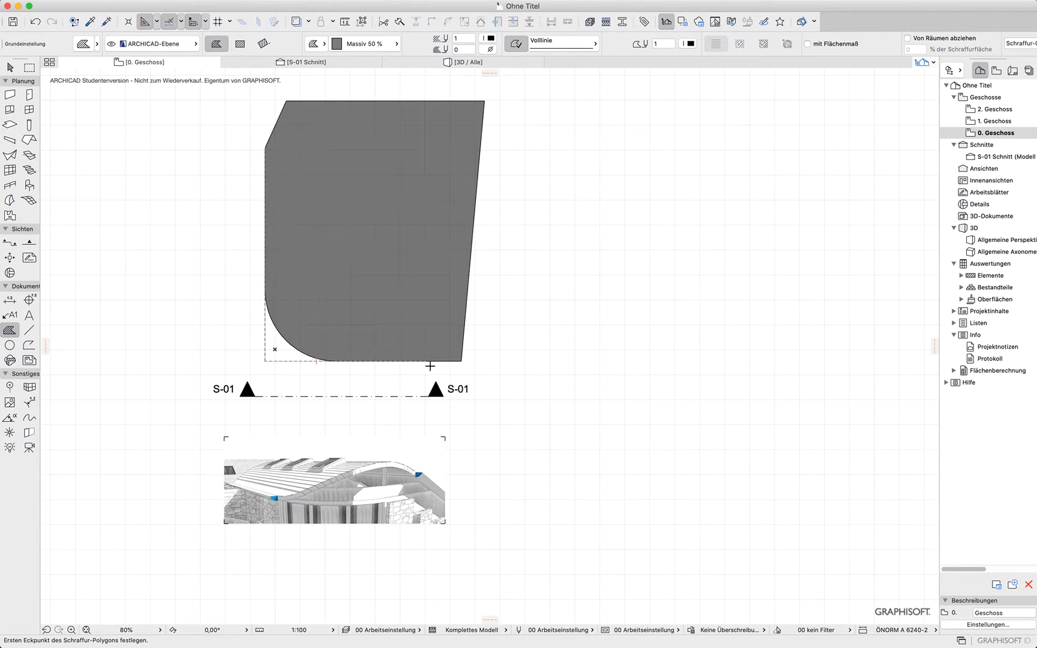
Define the roof shell's contour from the outline of the fill so its lower-left corner is trimmed to the rounded shape
{"action": "left_click", "coordinate": [273, 360], "text": "shift"}
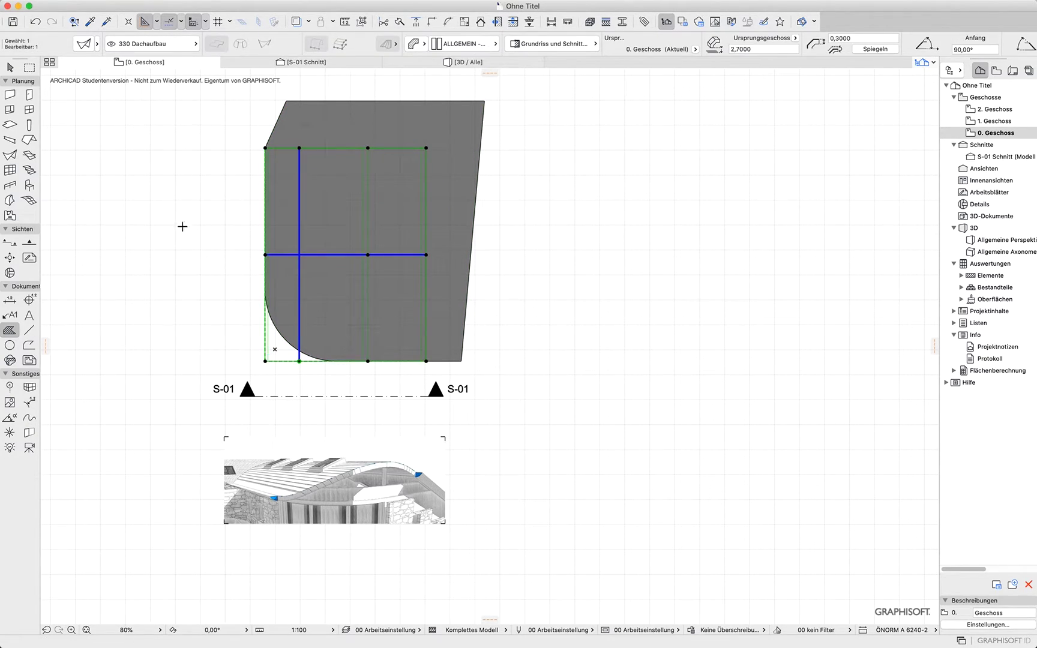
{"action": "left_click", "coordinate": [211, 6]}
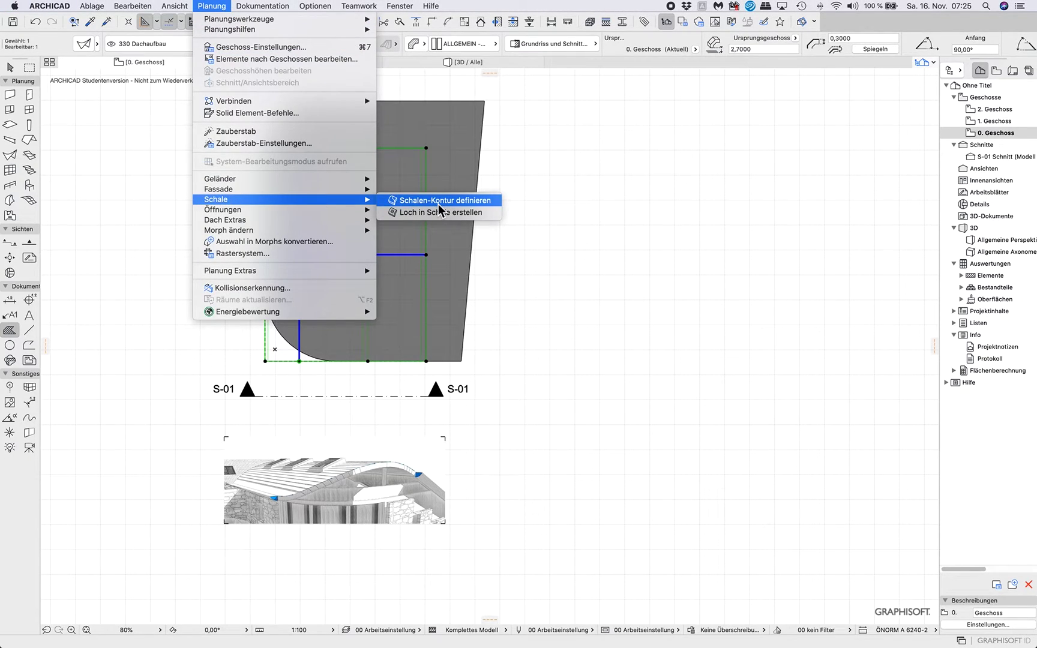
{"action": "left_click", "coordinate": [440, 202]}
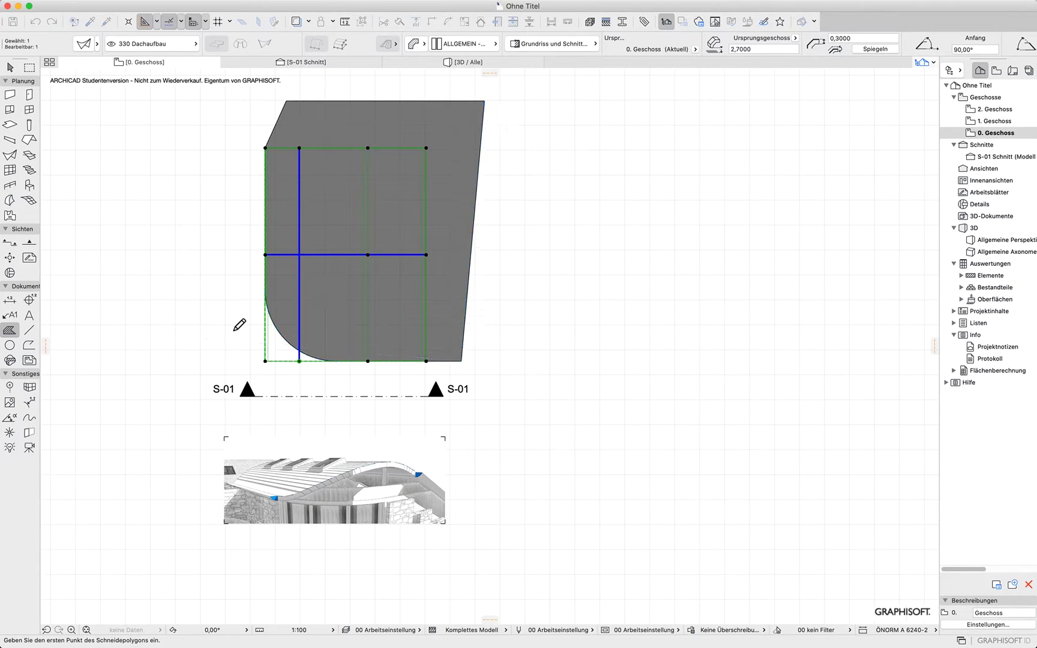
{"action": "scroll", "coordinate": [238, 324], "scroll_direction": "up", "scroll_amount": 5}
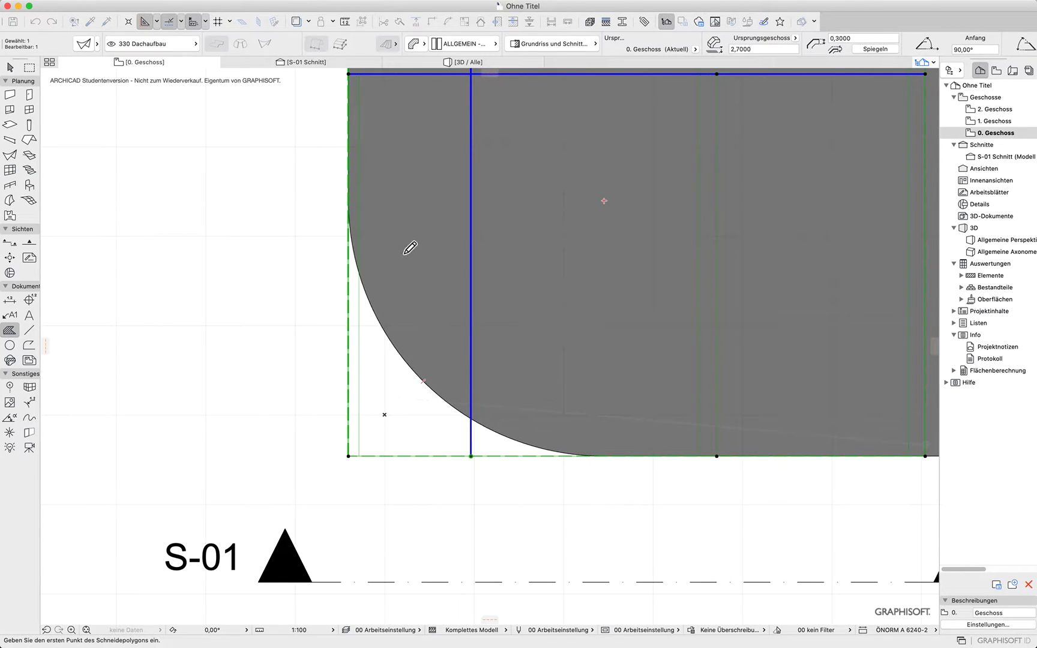
{"action": "scroll", "coordinate": [450, 280], "scroll_direction": "down", "scroll_amount": 3}
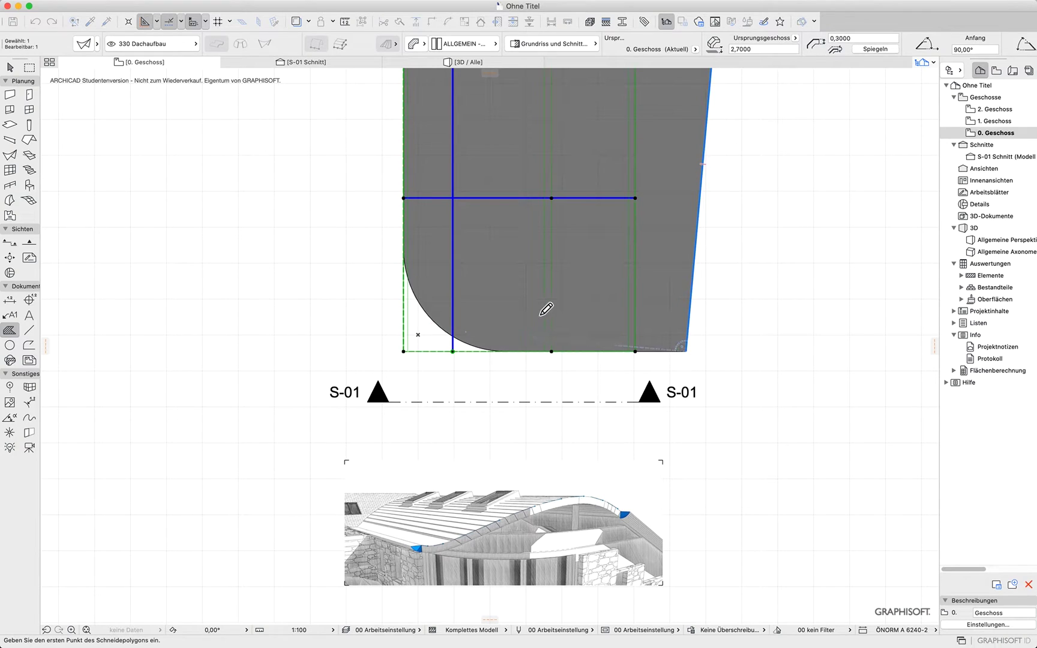
{"action": "left_click", "coordinate": [429, 312]}
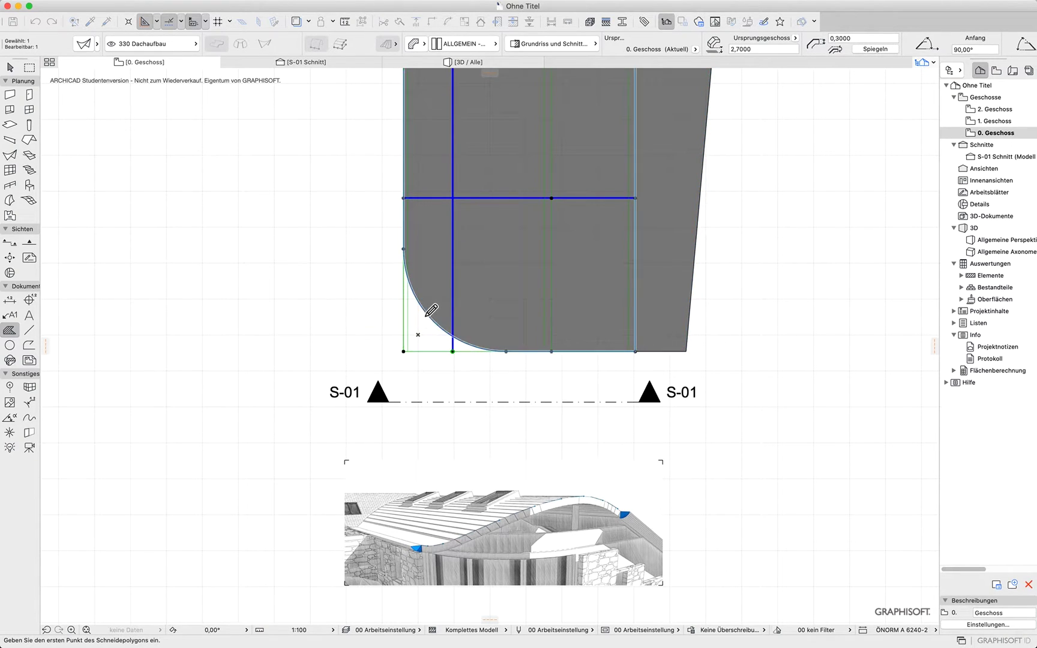
{"action": "left_click", "coordinate": [428, 313]}
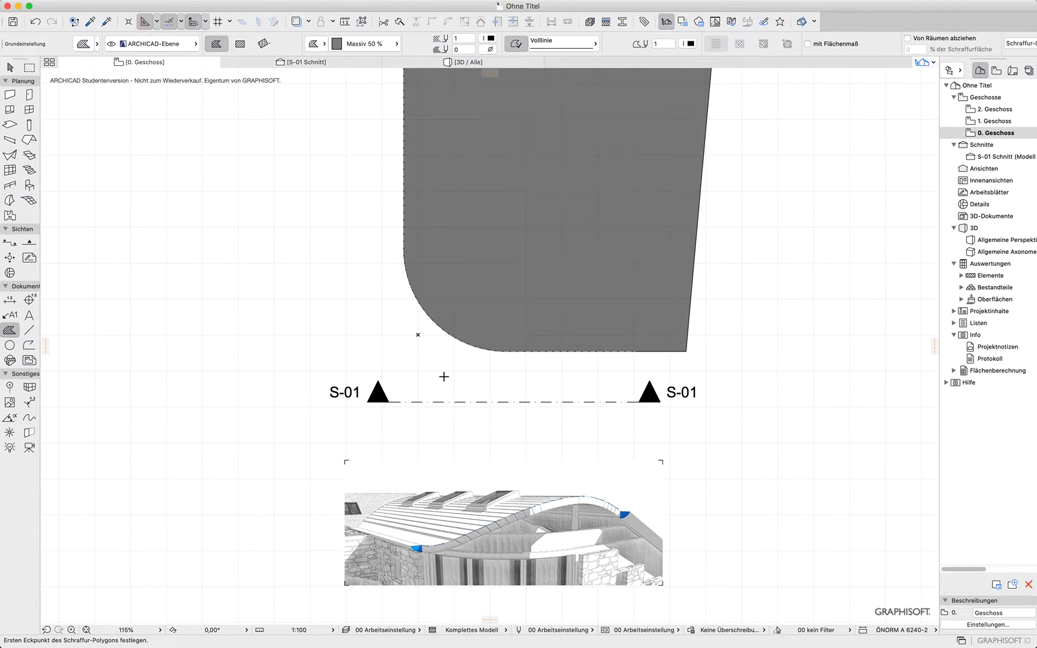
Move the quarter-circle morph in the 3D view along the shell's long edge to the start of the rounded corner
{"action": "key", "text": "F3"}
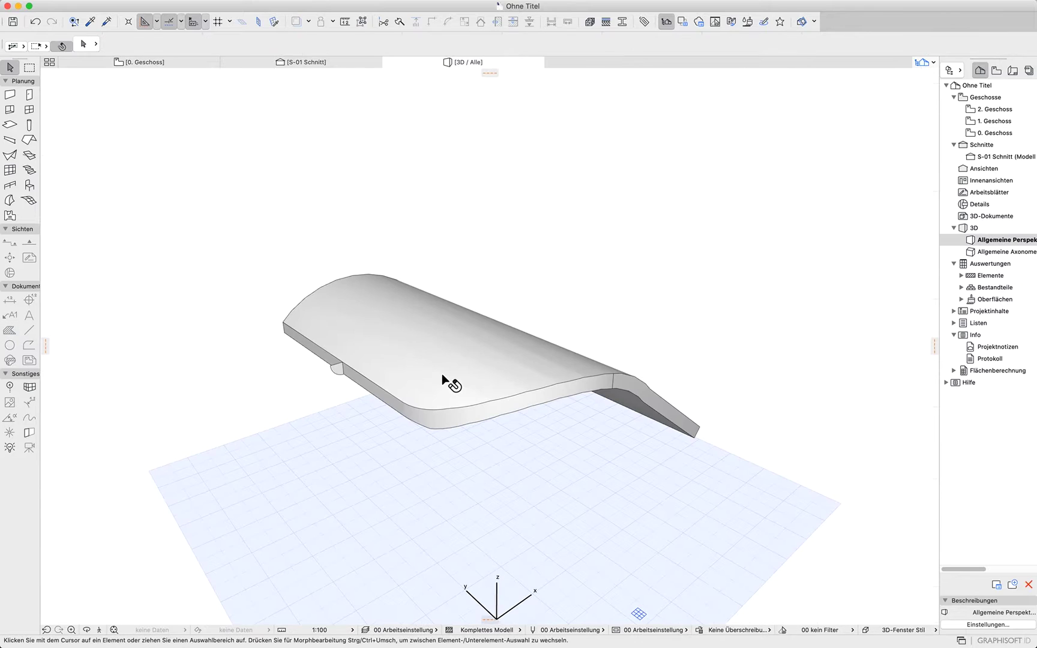
{"action": "left_click_drag", "start_coordinate": [444, 381], "coordinate": [502, 486]}
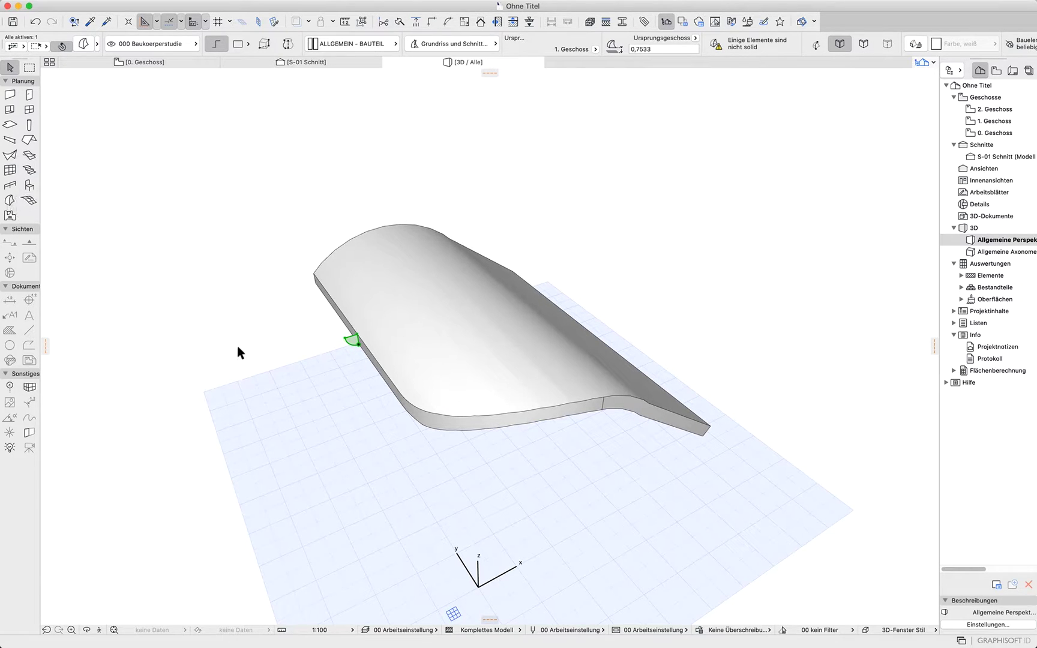
{"action": "scroll", "coordinate": [308, 352], "scroll_direction": "up", "scroll_amount": 2}
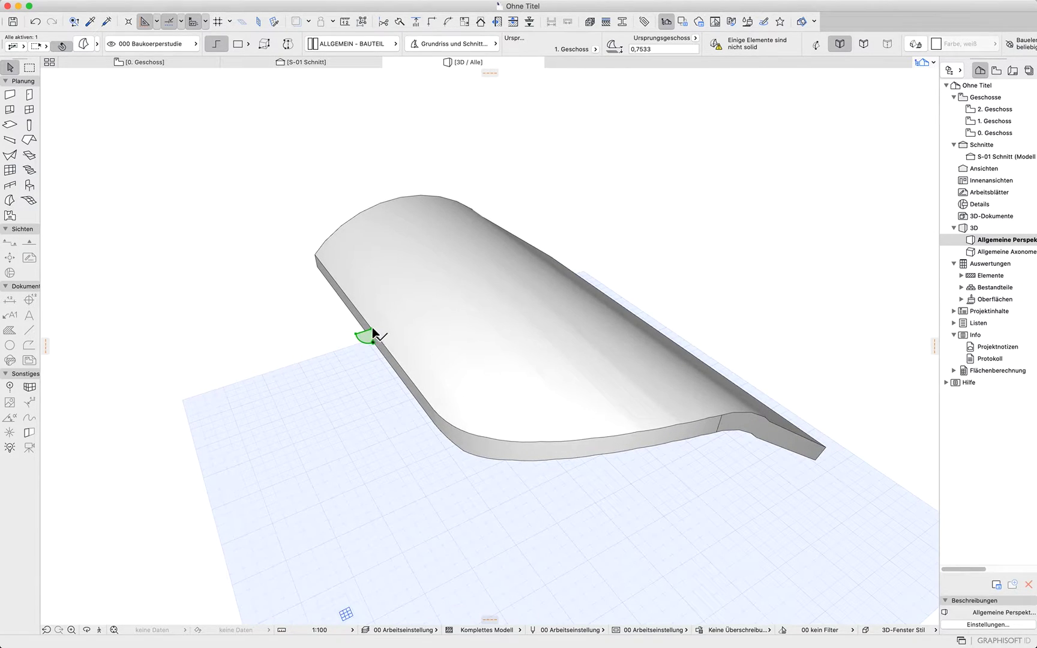
{"action": "key", "text": "super+d"}
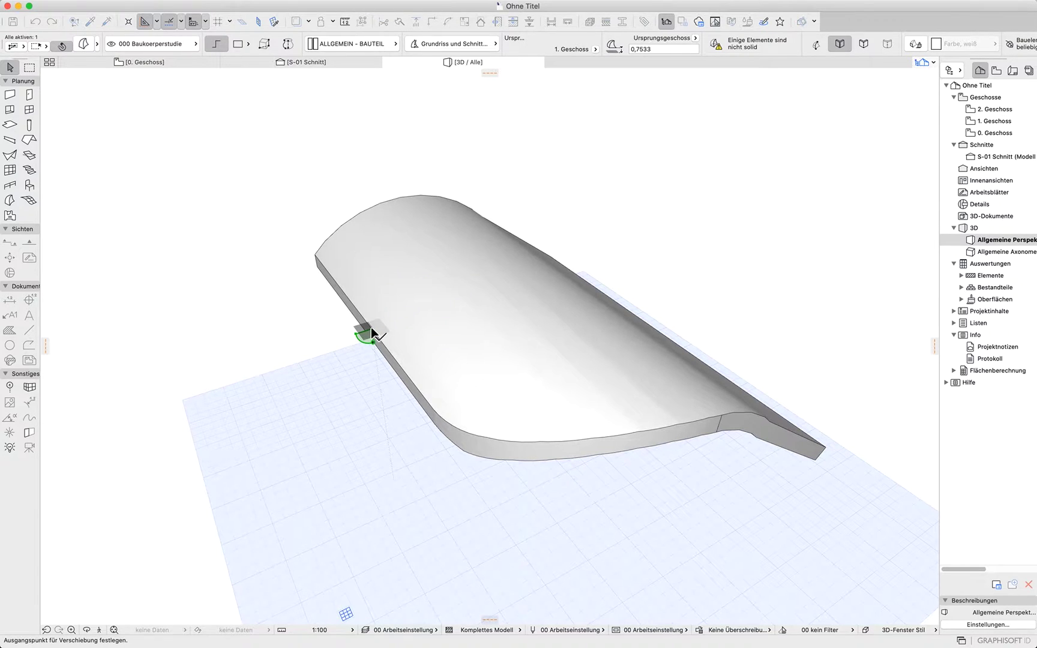
{"action": "left_click", "coordinate": [371, 329]}
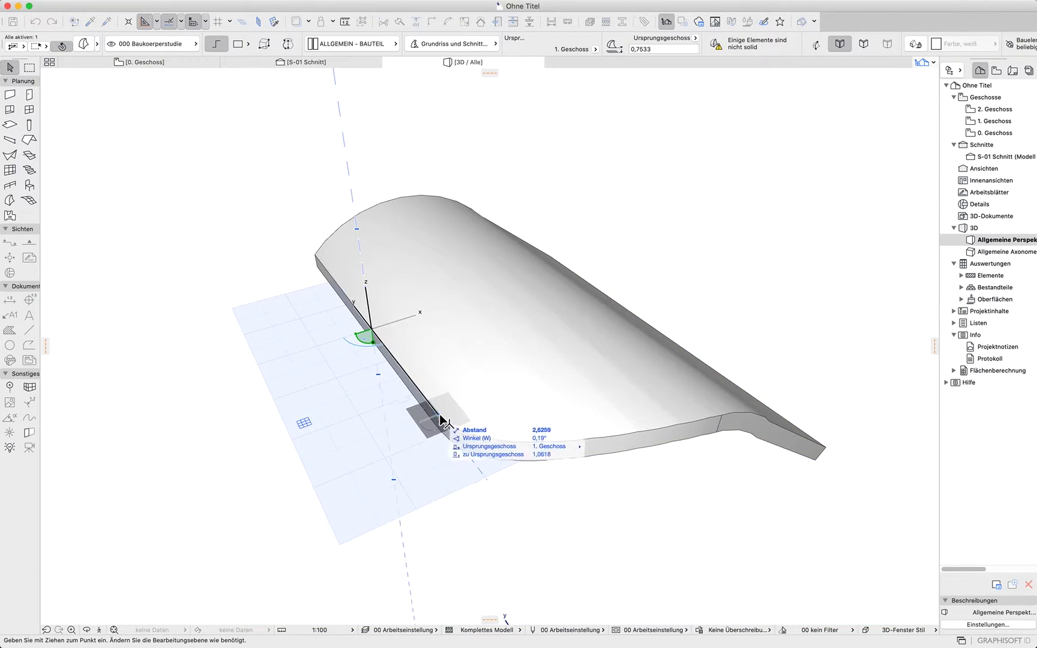
{"action": "left_click", "coordinate": [441, 417]}
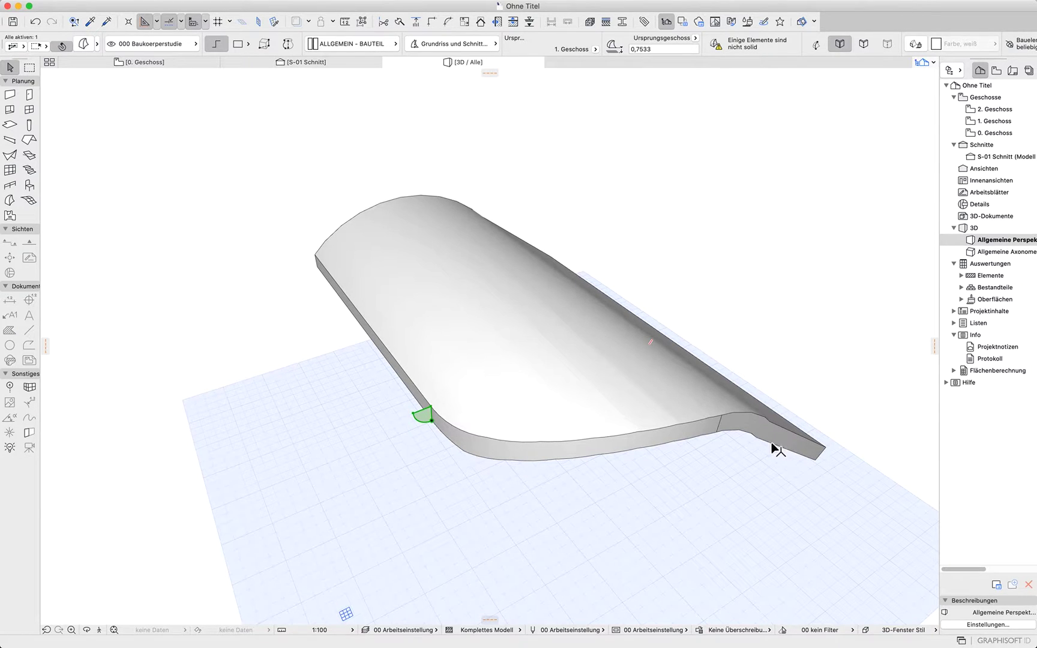
Flatten the roof shell's arched profile in the S-01 section by redefining its arc tangent for a smoother run into the straight slope
{"action": "middle_click_drag", "start_coordinate": [775, 447], "coordinate": [708, 455], "text": "shift"}
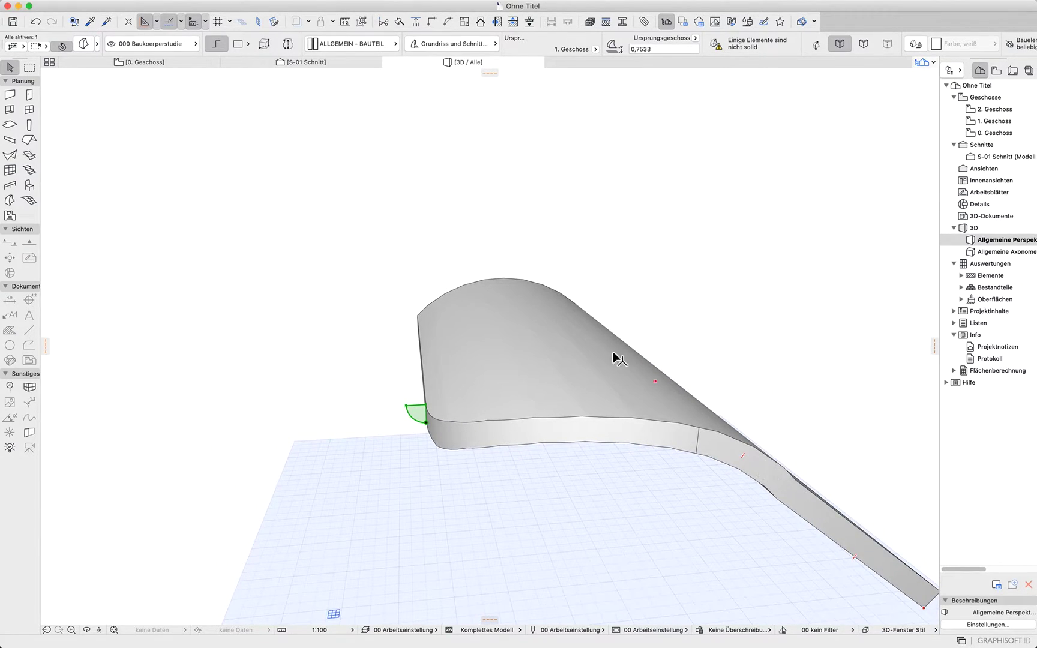
{"action": "middle_click_drag", "start_coordinate": [787, 484], "coordinate": [419, 183]}
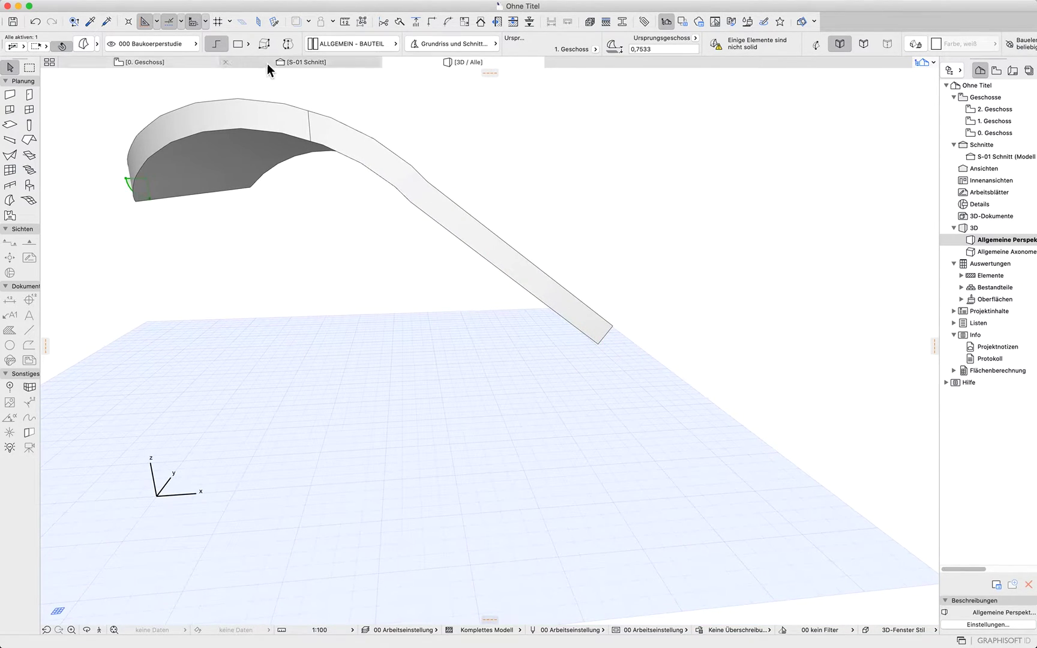
{"action": "left_click", "coordinate": [309, 62]}
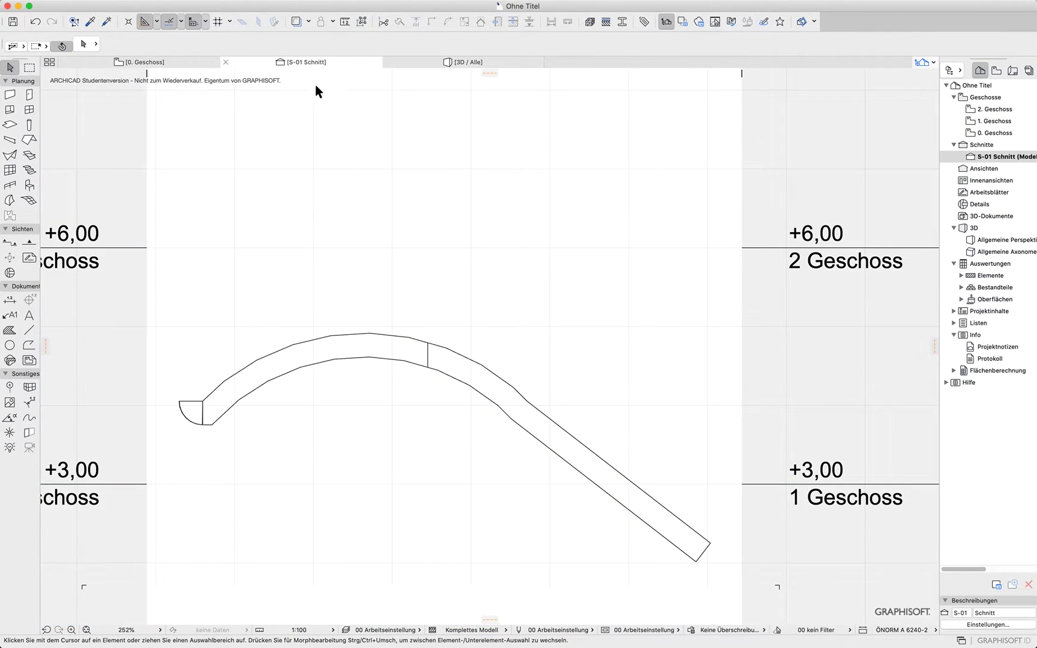
{"action": "left_click", "coordinate": [508, 373]}
{"action": "left_click", "coordinate": [495, 377]}
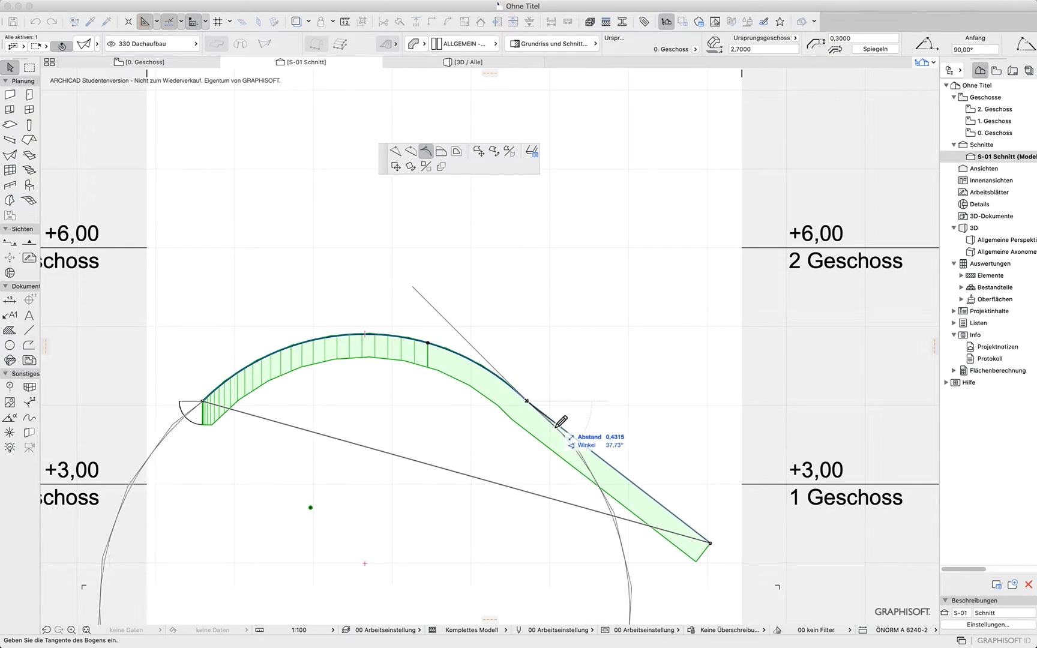
{"action": "left_click", "coordinate": [418, 318]}
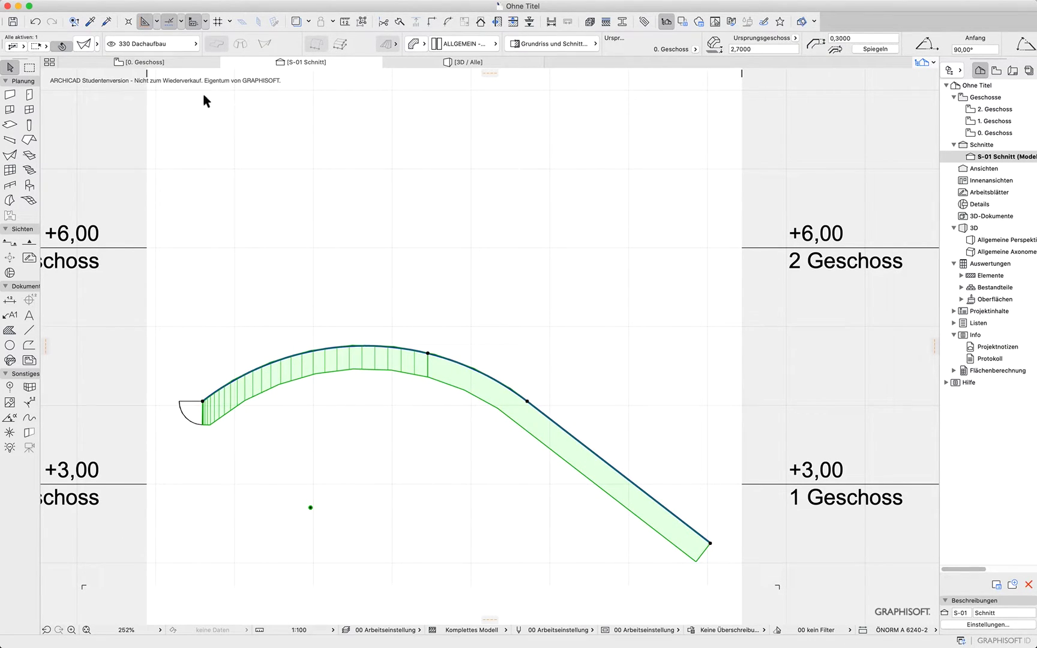
{"action": "left_click", "coordinate": [456, 62]}
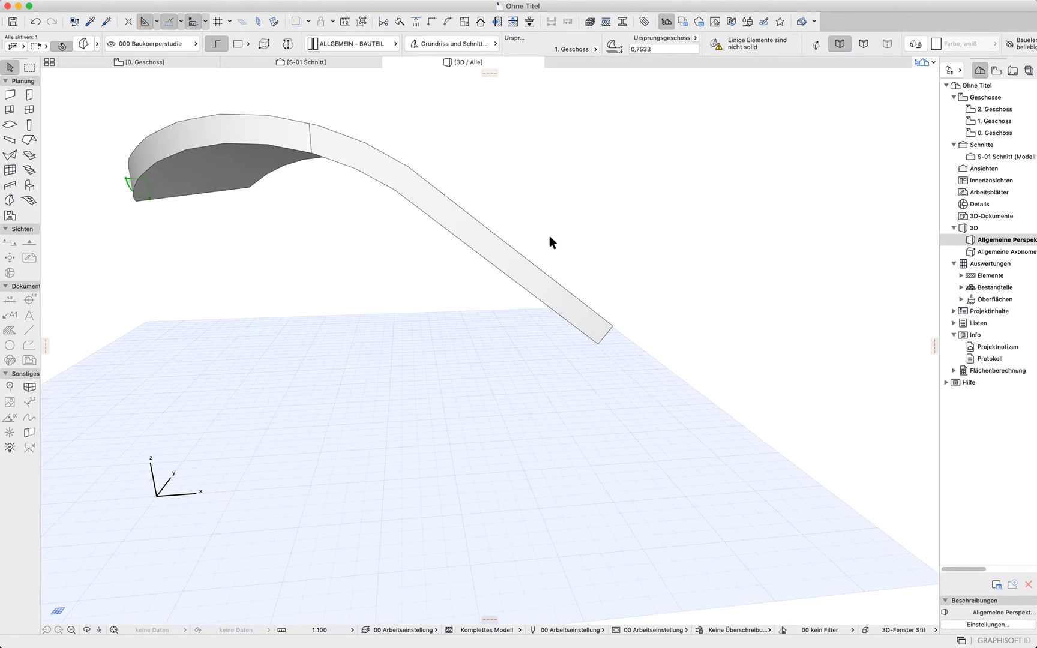
{"action": "middle_click_drag", "start_coordinate": [269, 296], "coordinate": [486, 255], "text": "shift"}
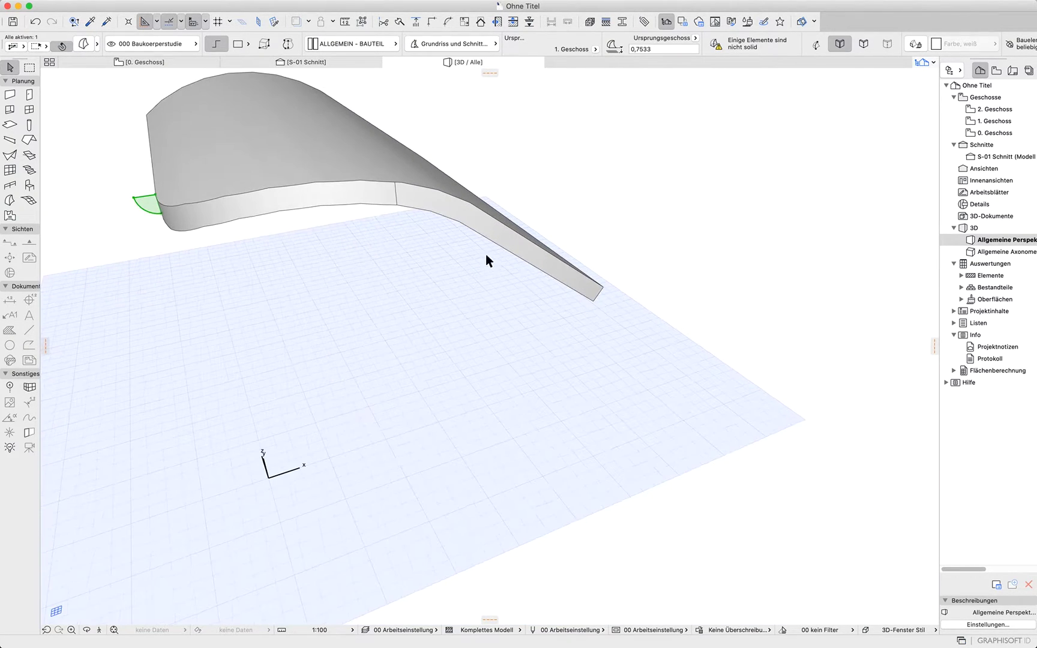
{"action": "left_click", "coordinate": [503, 227]}
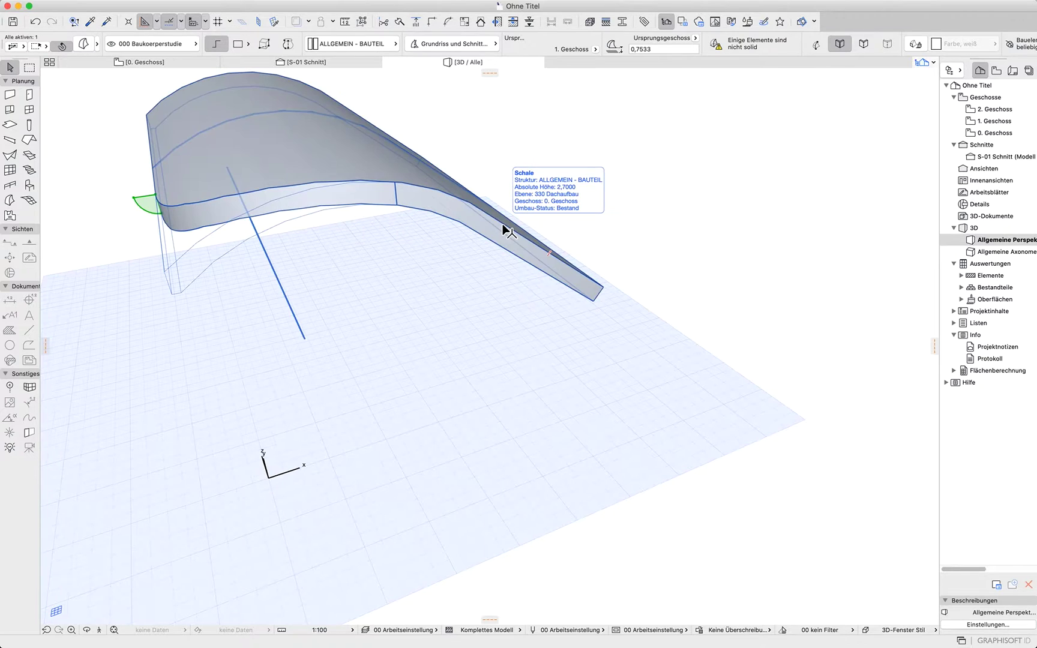
{"action": "left_click", "coordinate": [154, 298]}
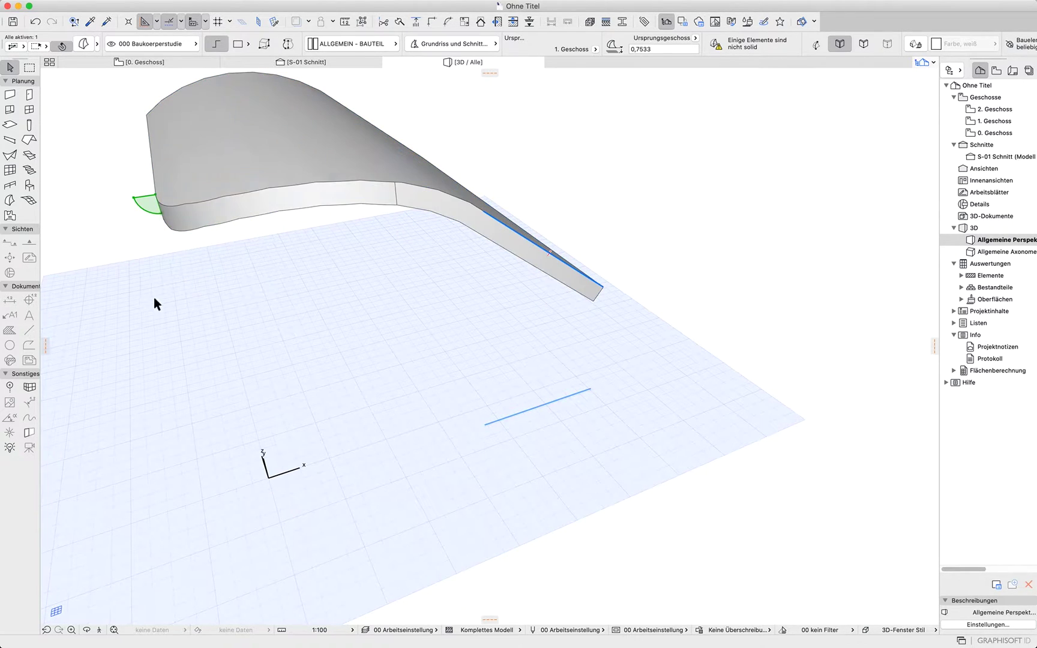
{"action": "middle_click_drag", "start_coordinate": [78, 271], "coordinate": [213, 340], "text": "shift"}
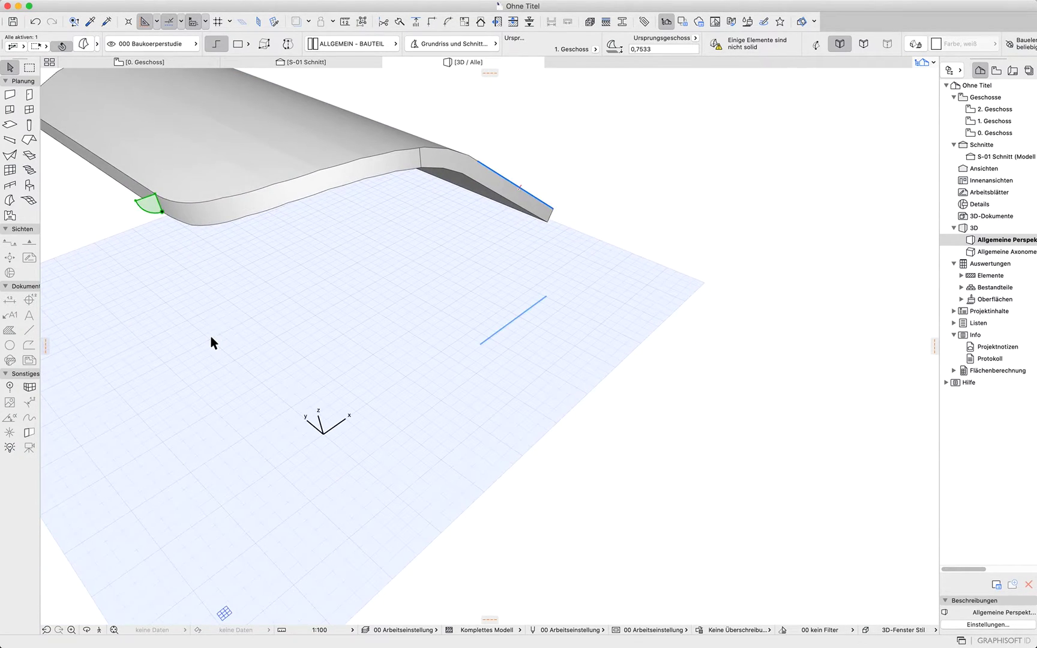
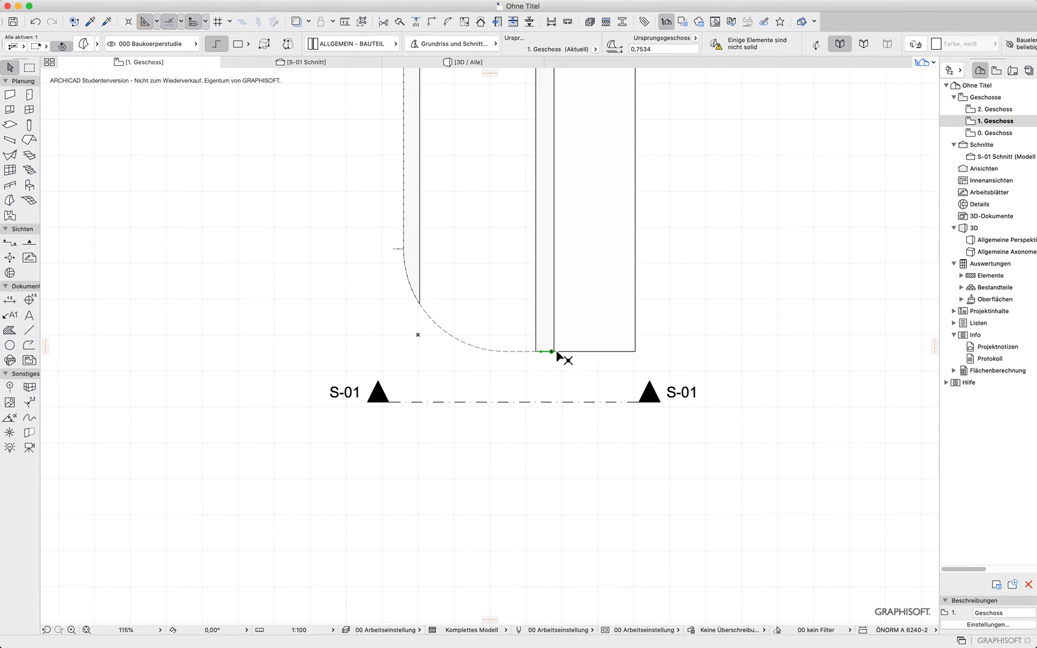
Rotate the quarter-circle morph in the 1. Geschoss plan by a quarter turn about its inner end, perpendicular to the shell's front edge, and deselect it
{"action": "scroll", "coordinate": [556, 354], "scroll_direction": "up", "scroll_amount": 10}
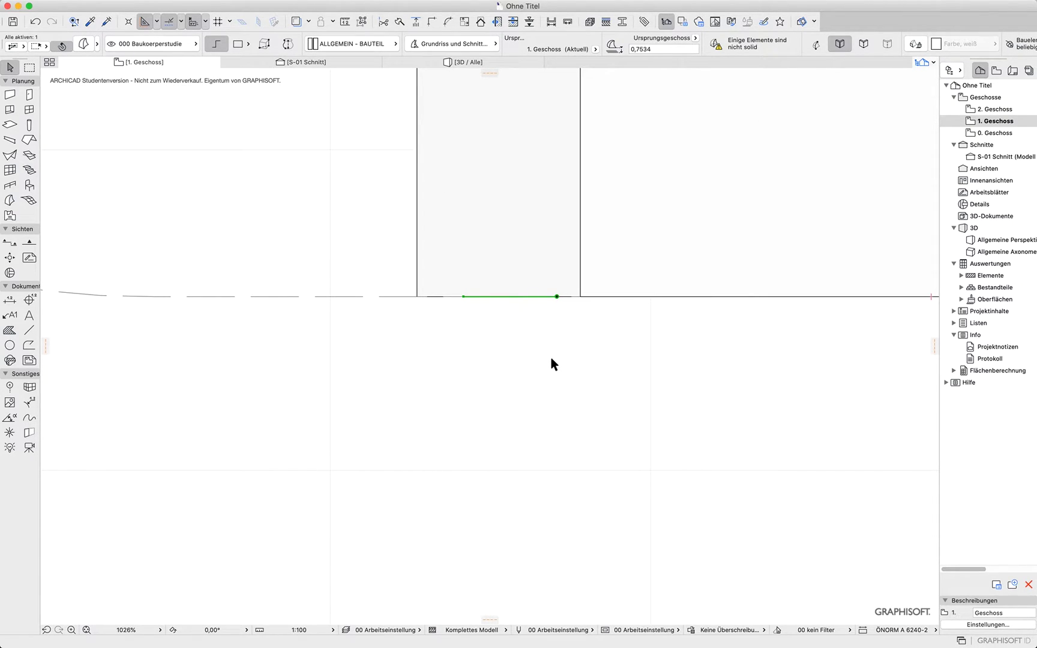
{"action": "key", "text": "super+e"}
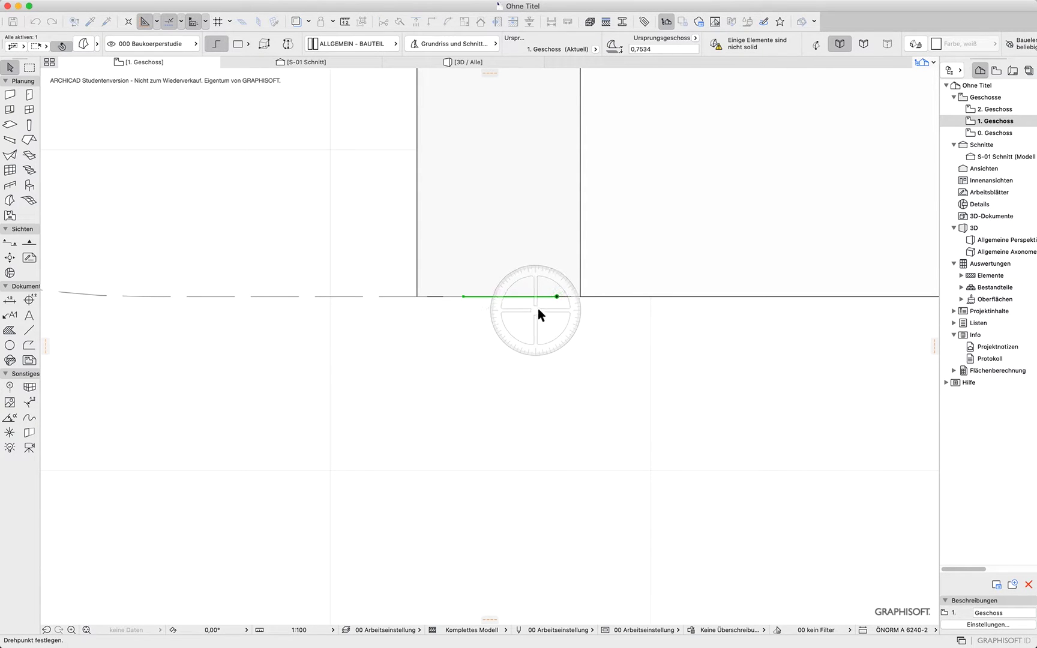
{"action": "left_click", "coordinate": [558, 296]}
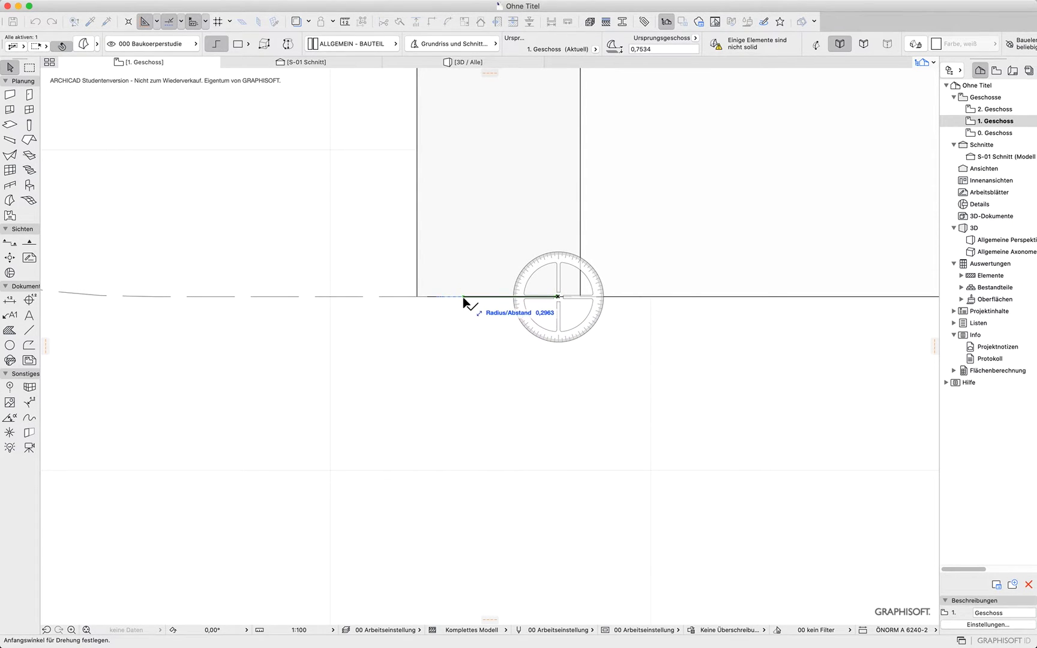
{"action": "left_click", "coordinate": [464, 296]}
{"action": "left_click", "coordinate": [557, 403]}
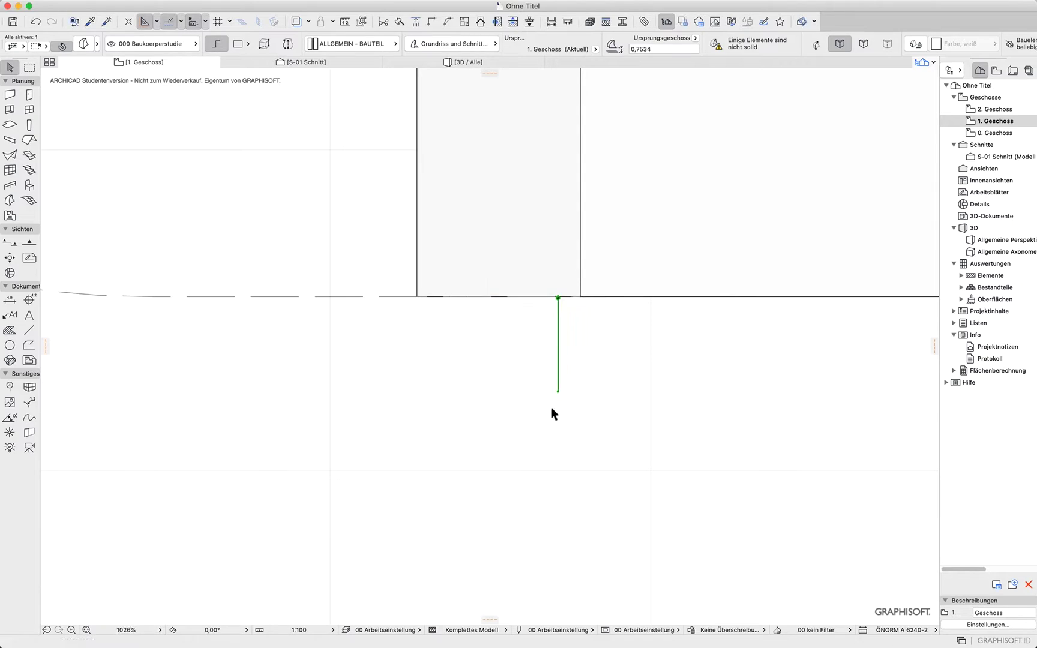
{"action": "left_click", "coordinate": [678, 476]}
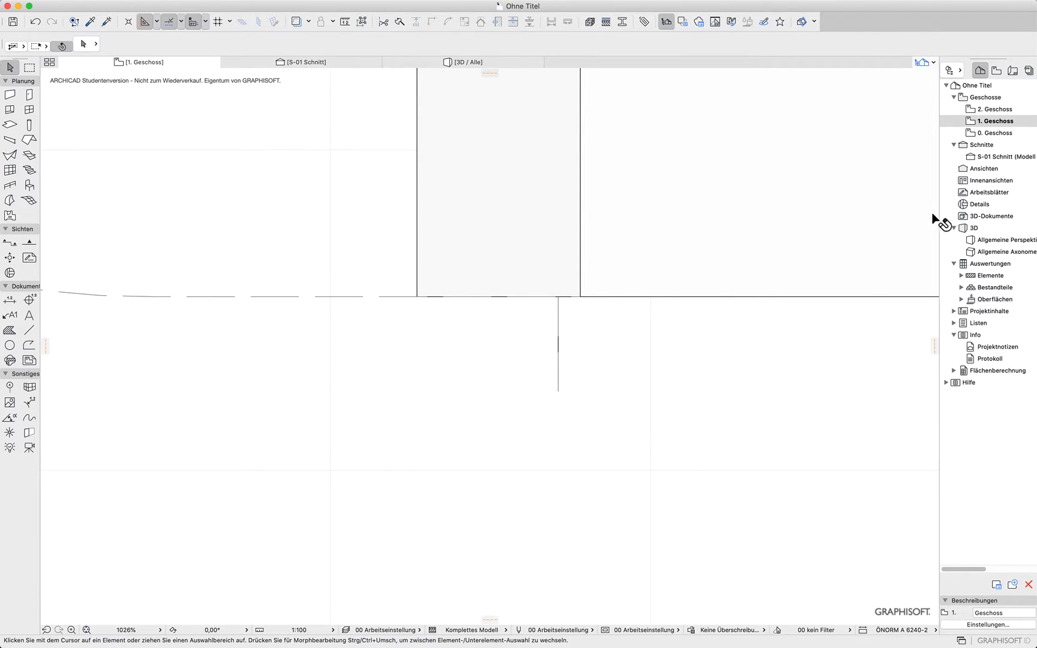
Rotate the quarter-circle morph in the S-01 section about its upper end at the start of the straight slope, making its edge perpendicular to that slope
{"action": "double_click", "coordinate": [993, 157]}
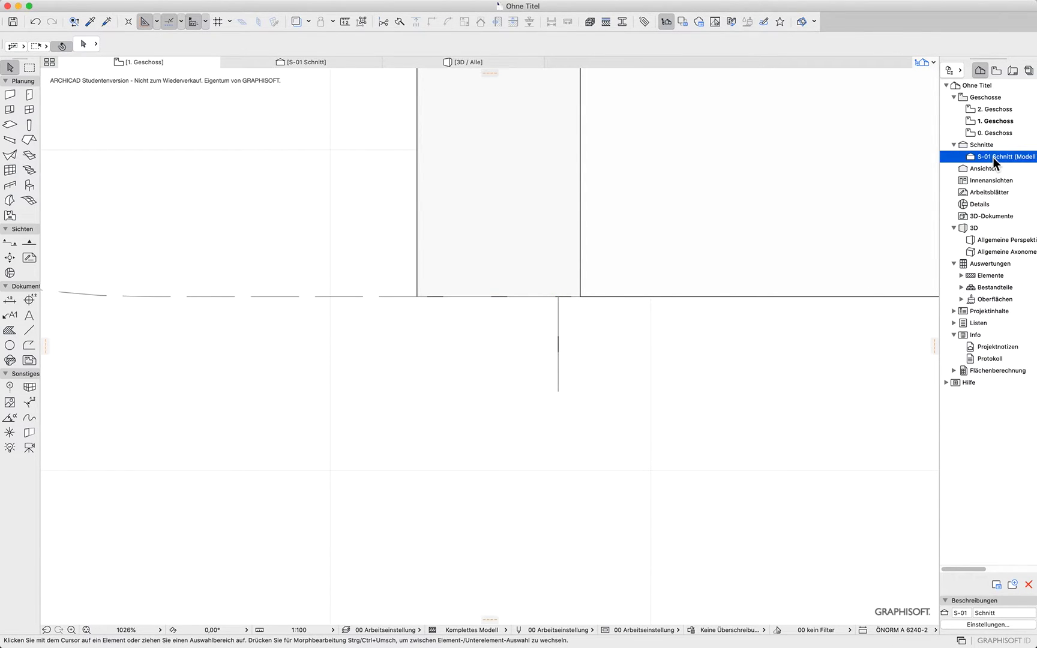
{"action": "left_click", "coordinate": [527, 419]}
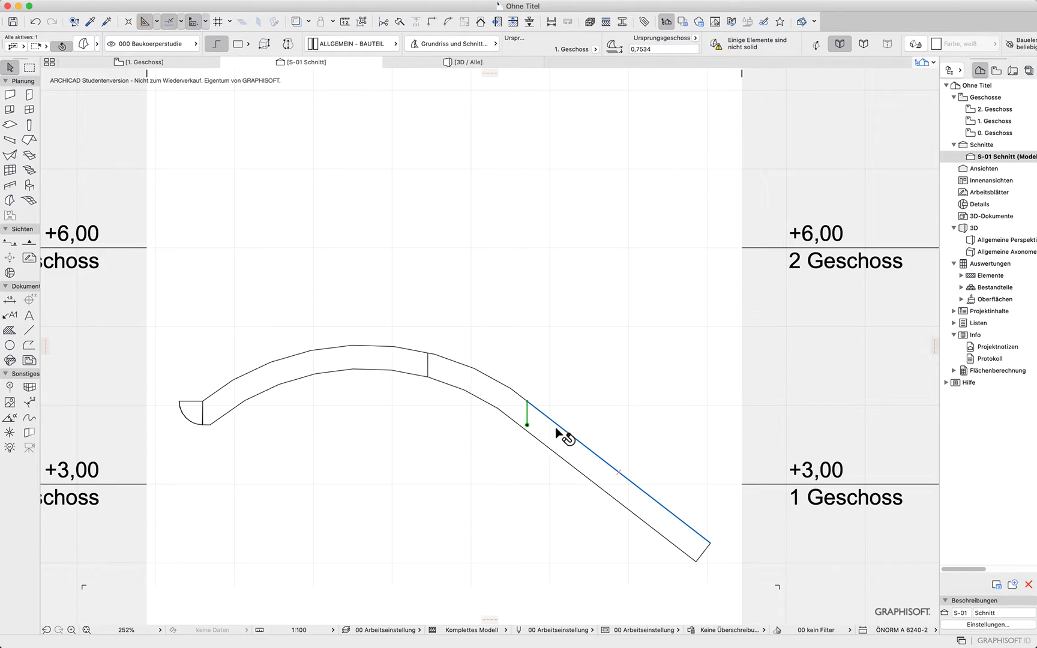
{"action": "key", "text": "Escape"}
{"action": "scroll", "coordinate": [534, 414], "scroll_direction": "up", "scroll_amount": 8}
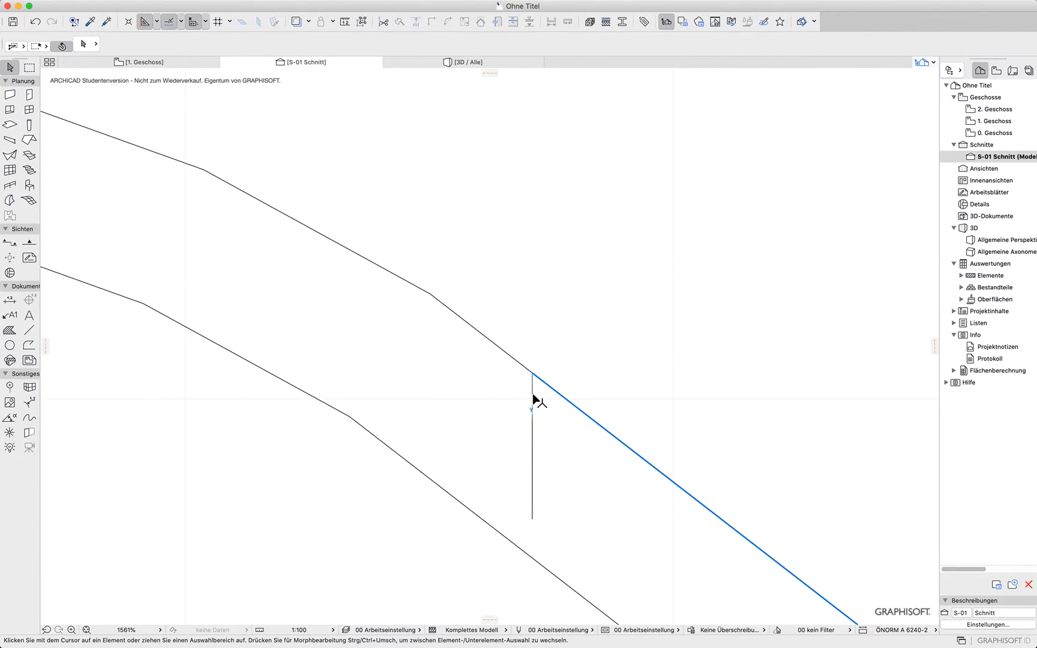
{"action": "left_click", "coordinate": [532, 399]}
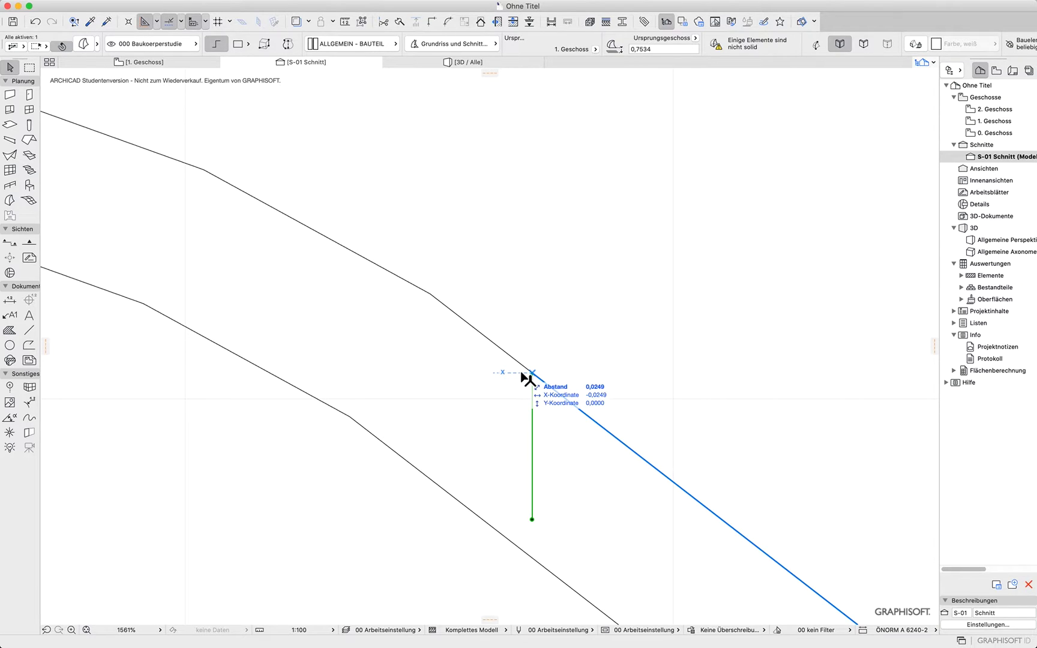
{"action": "key", "text": "super+e"}
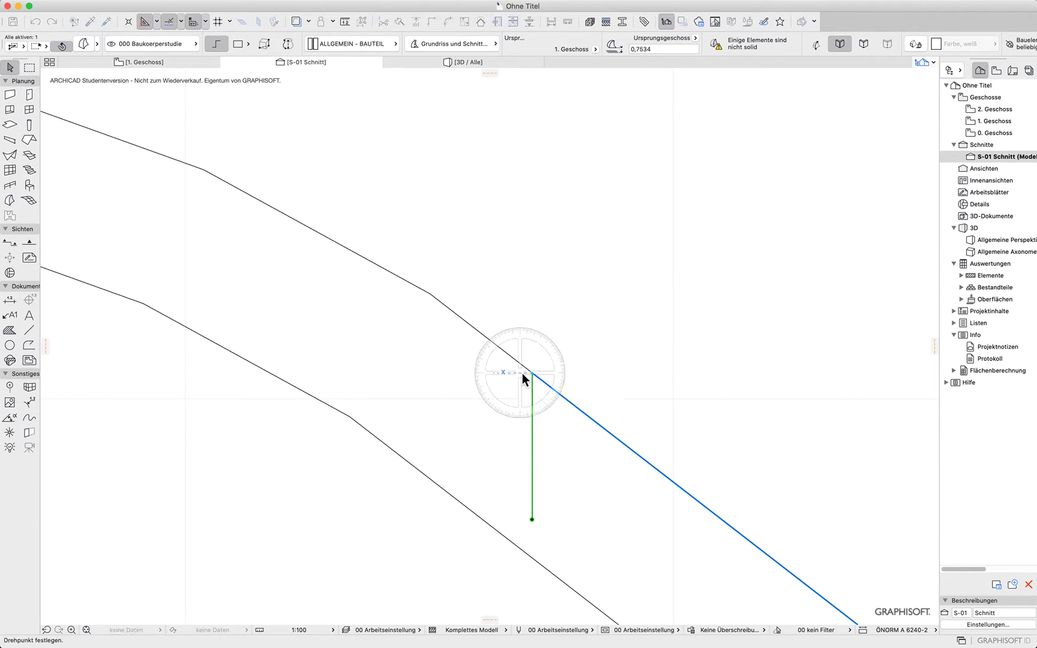
{"action": "left_click", "coordinate": [532, 374]}
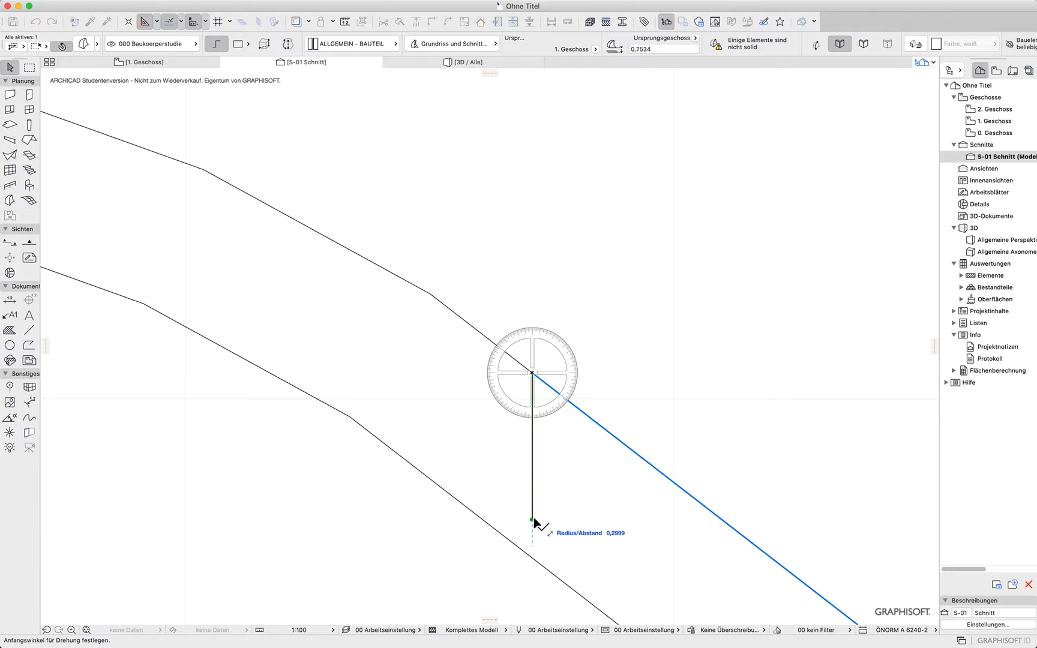
{"action": "left_click", "coordinate": [532, 519]}
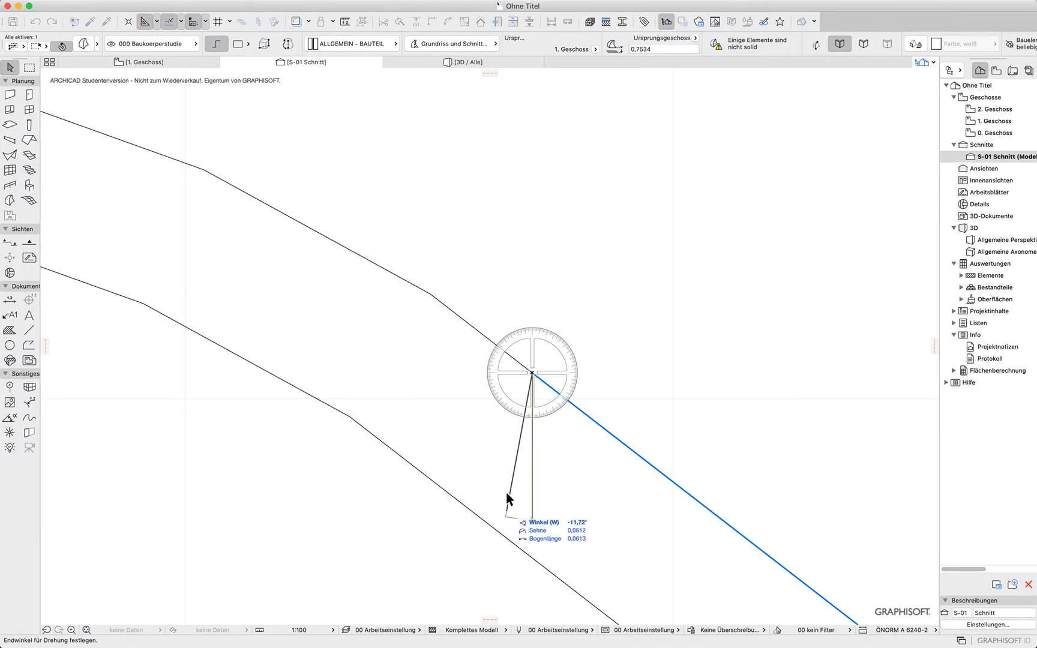
{"action": "left_click", "coordinate": [443, 488]}
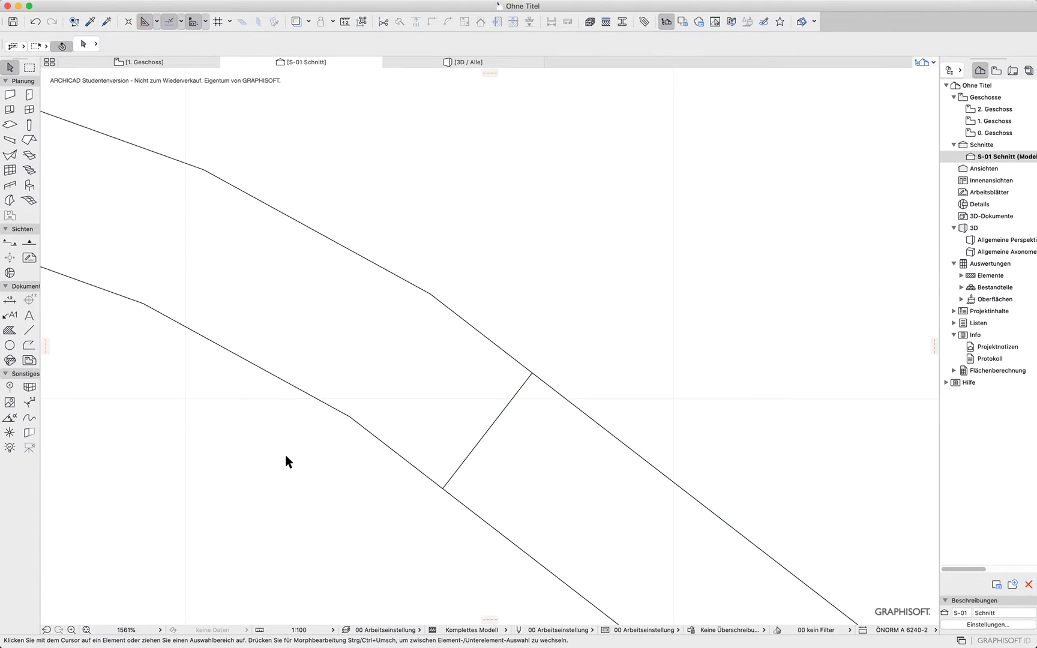
{"action": "key", "text": "F3"}
{"action": "middle_click_drag", "start_coordinate": [333, 258], "coordinate": [375, 300], "text": "shift"}
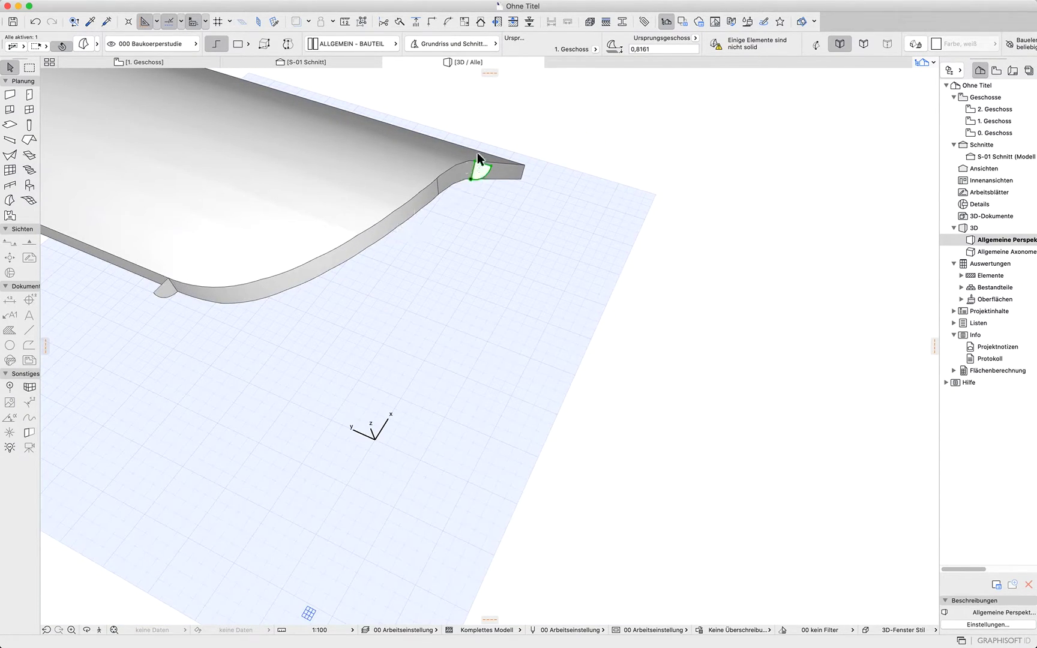
{"action": "middle_click_drag", "start_coordinate": [242, 305], "coordinate": [268, 393], "text": "shift"}
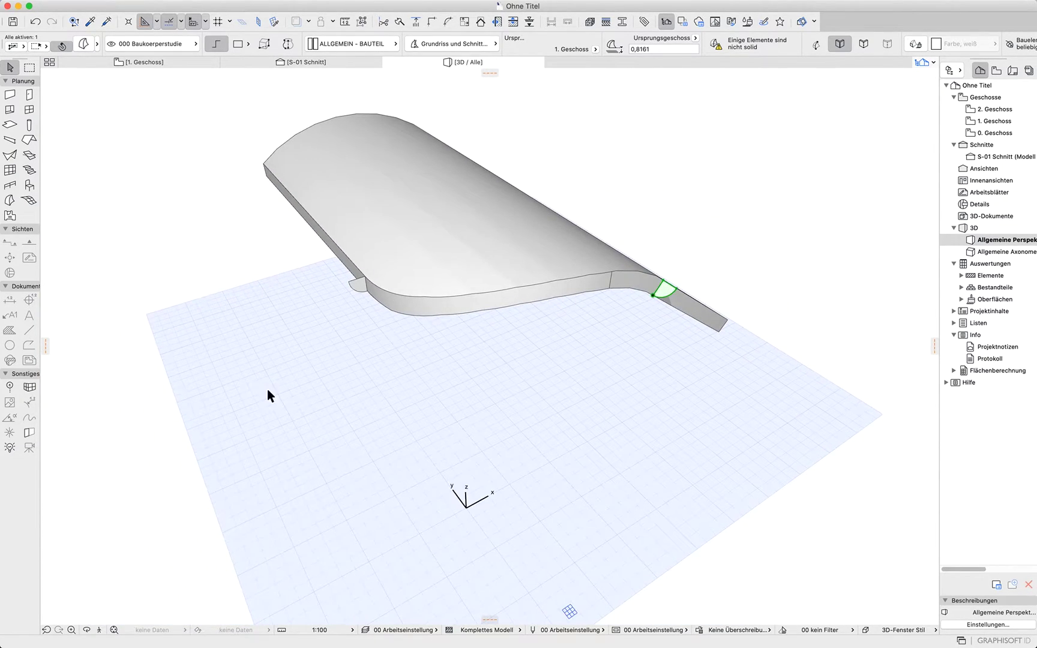
Try to place a copy of the roof shell beside the original from its rounded corner's start point, and undo the move
{"action": "left_click", "coordinate": [459, 302]}
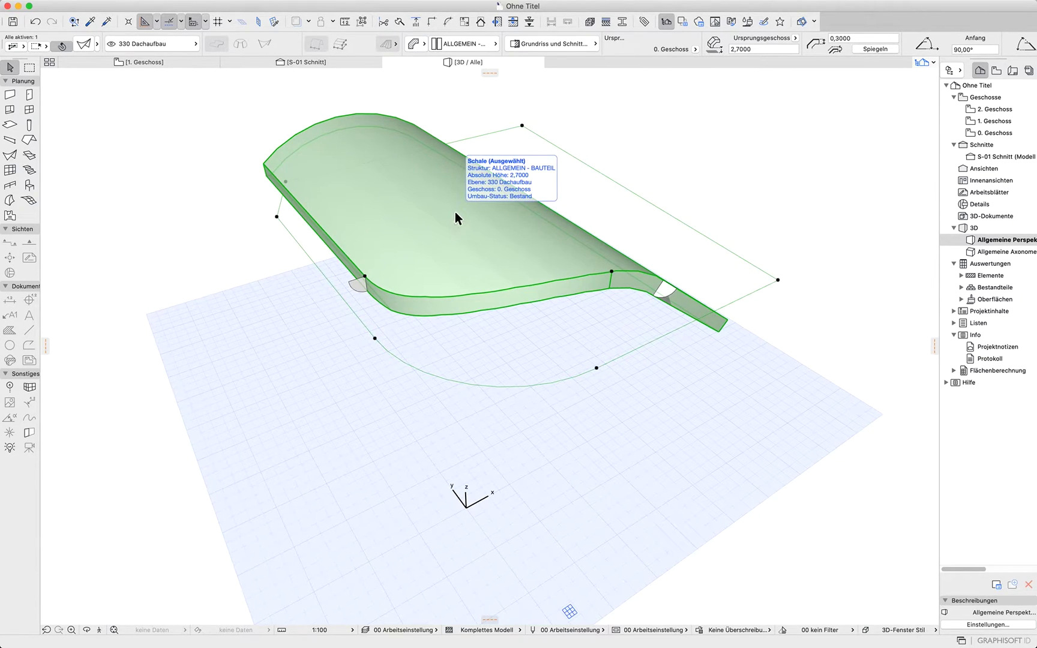
{"action": "key", "text": "super+alt+d"}
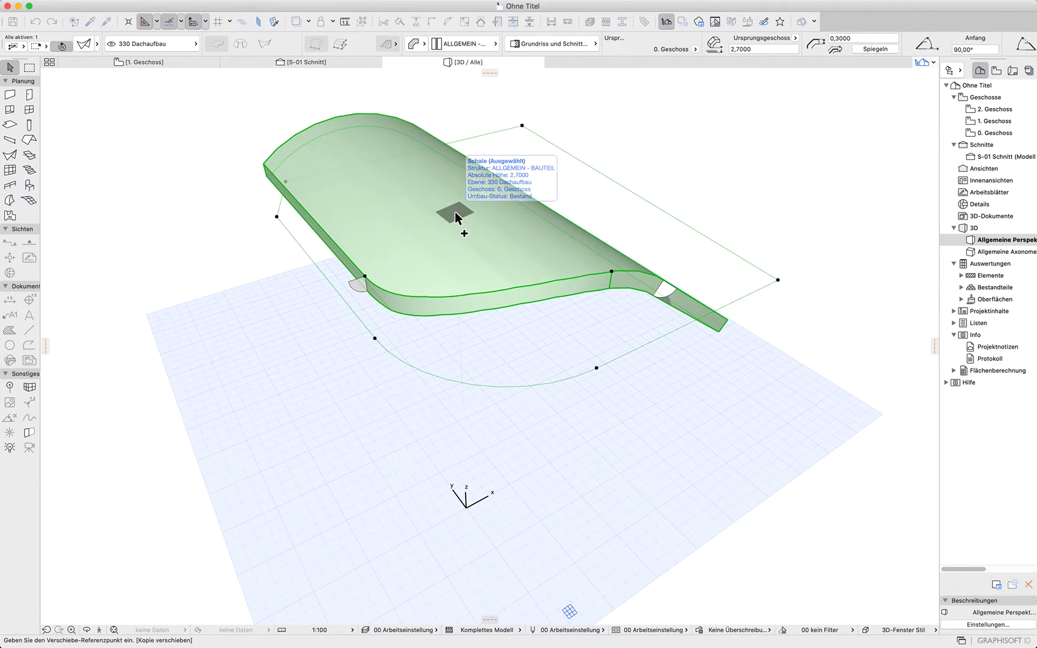
{"action": "left_click", "coordinate": [366, 276]}
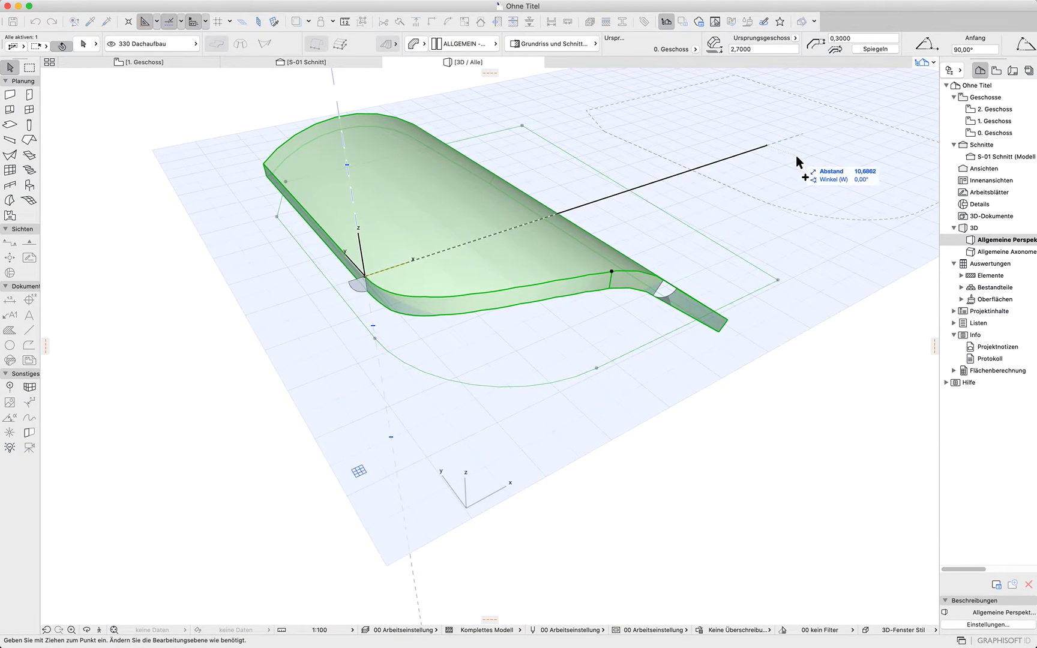
{"action": "left_click", "coordinate": [815, 132]}
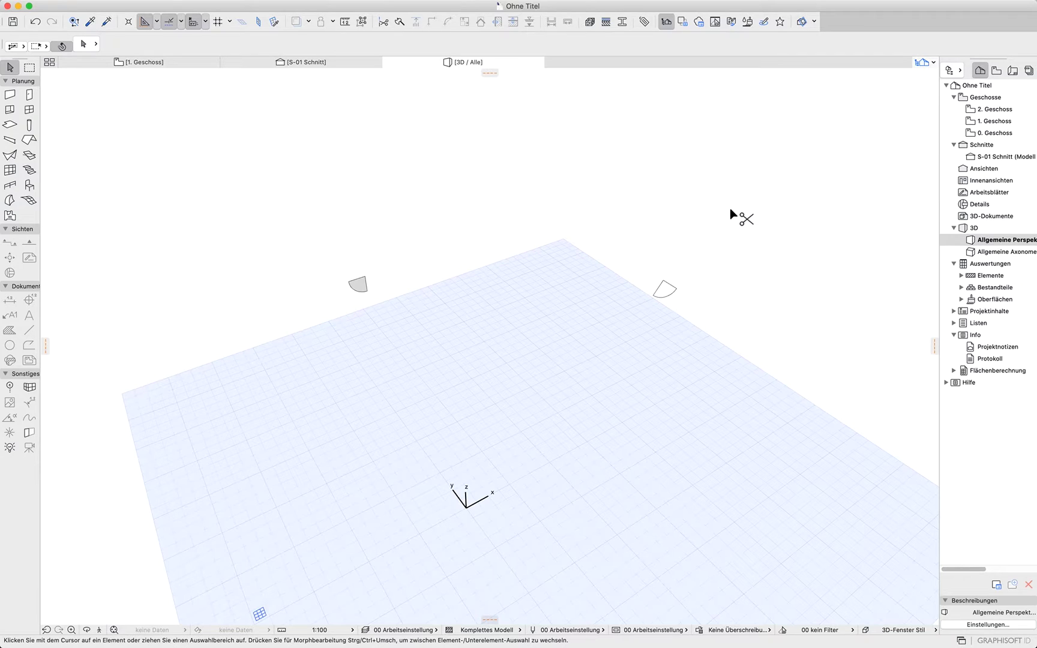
{"action": "key", "text": "super+z"}
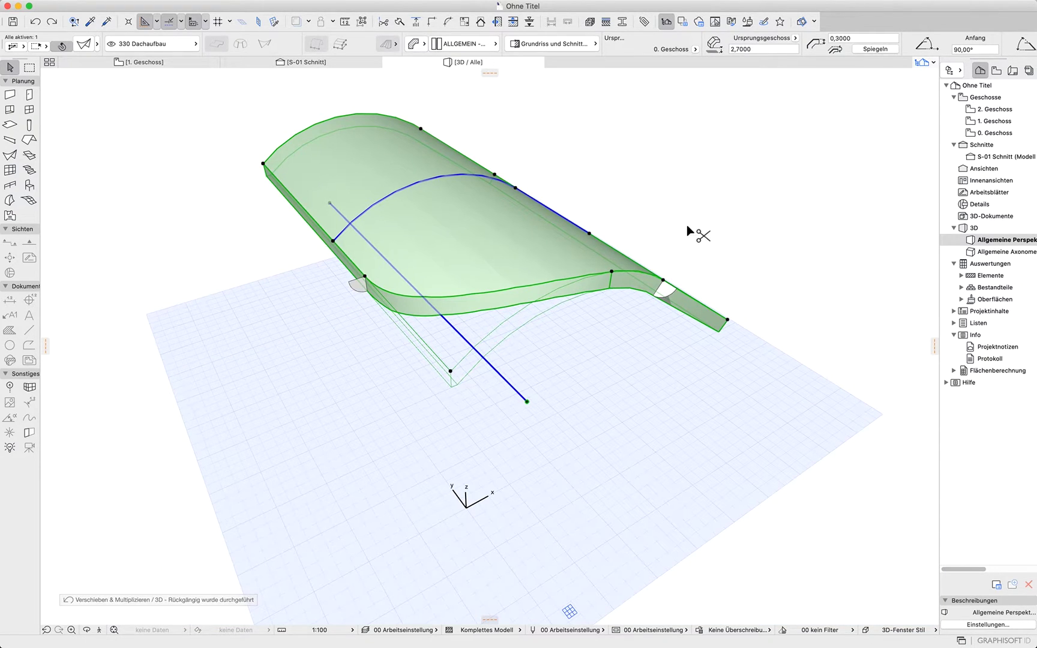
Place a backup copy of the roof shell about 10.22 m away from the original along the x-axis
{"action": "key", "text": "super+d"}
{"action": "left_click", "coordinate": [469, 259]}
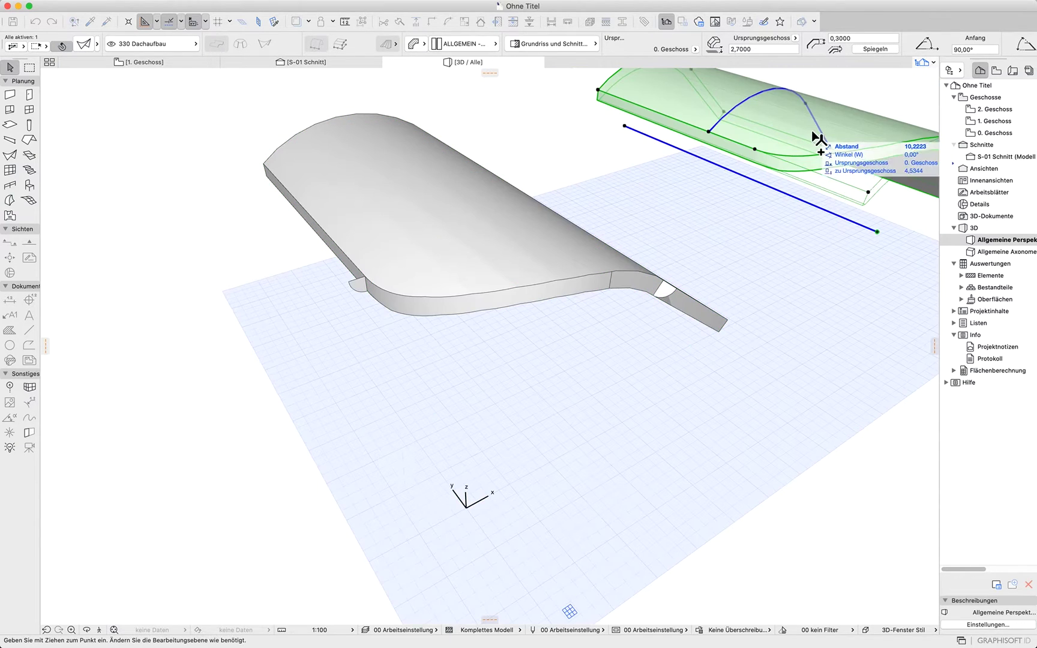
{"action": "left_click", "coordinate": [814, 135]}
Convert the original roof shell into a morph and accept the deletion of the source element
{"action": "left_click", "coordinate": [470, 257]}
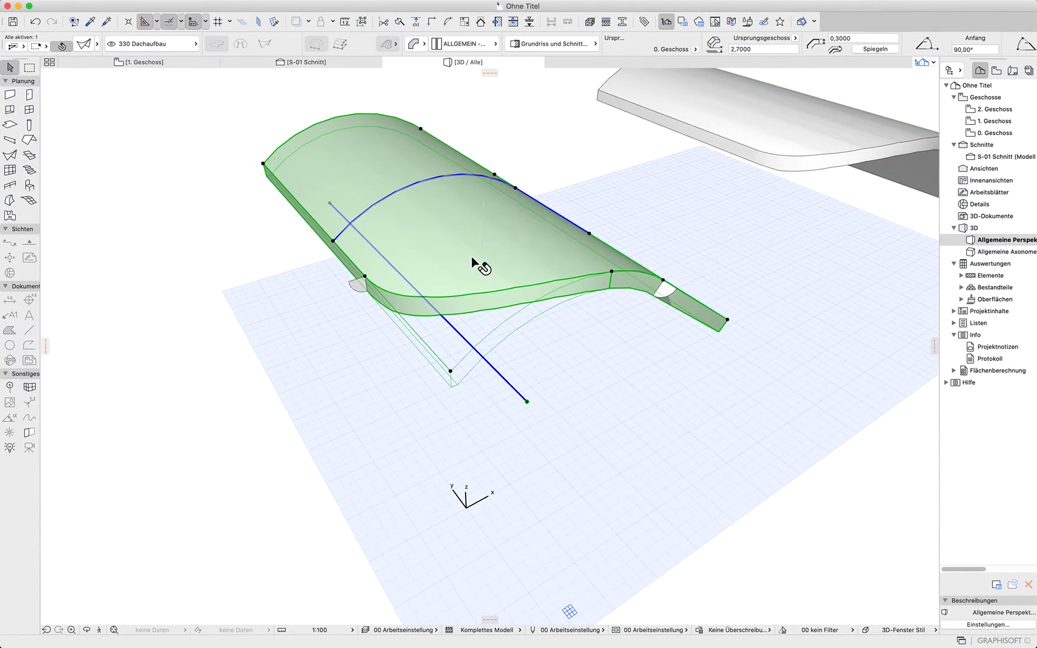
{"action": "right_click", "coordinate": [471, 258]}
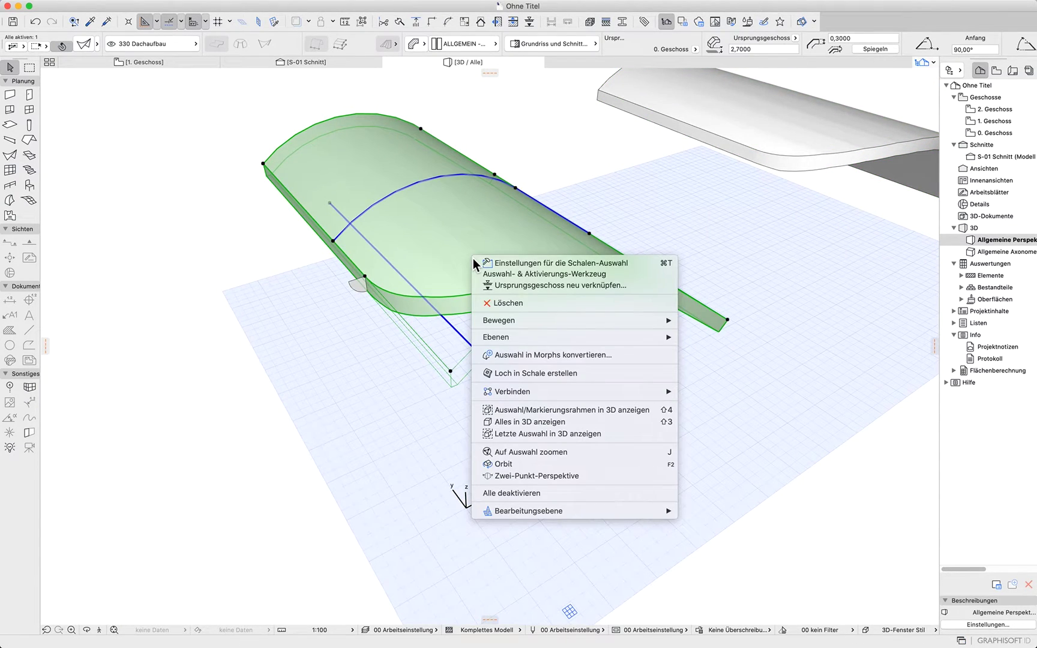
{"action": "left_click", "coordinate": [526, 356]}
{"action": "left_click", "coordinate": [612, 253]}
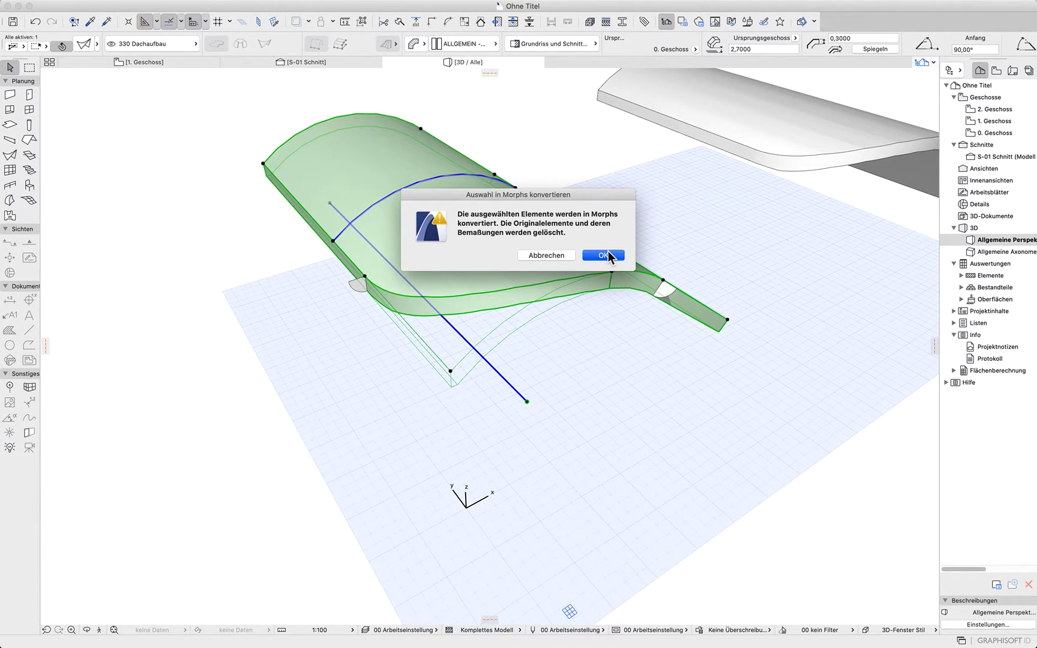
Select the converted roof morph to examine its edges and clear the selection
{"action": "left_click", "coordinate": [499, 352]}
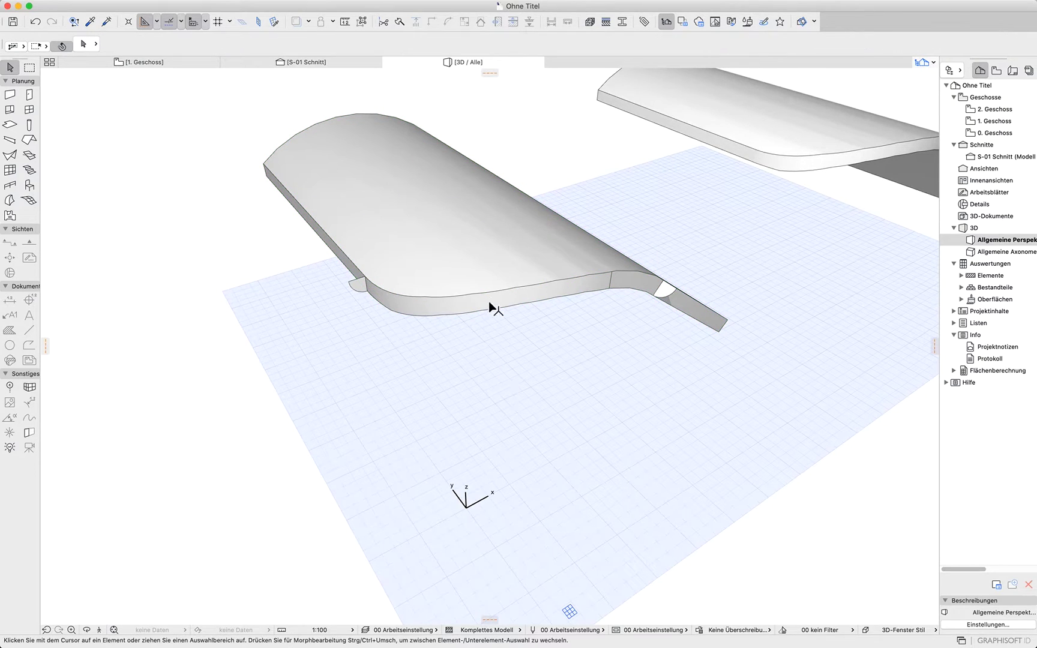
{"action": "left_click", "coordinate": [487, 302]}
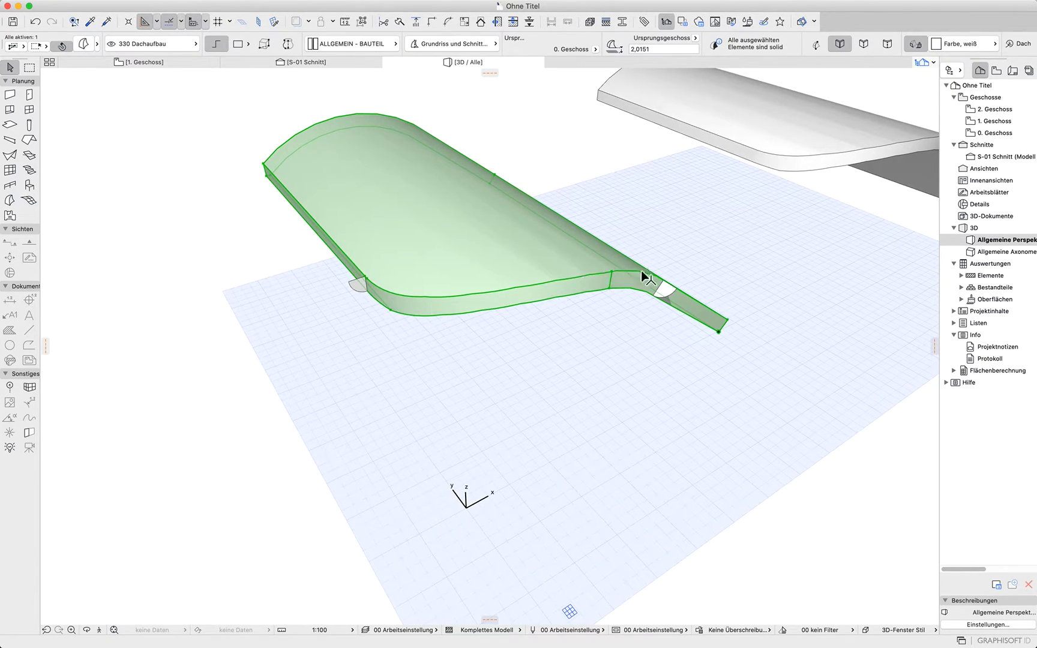
{"action": "left_click", "coordinate": [357, 411]}
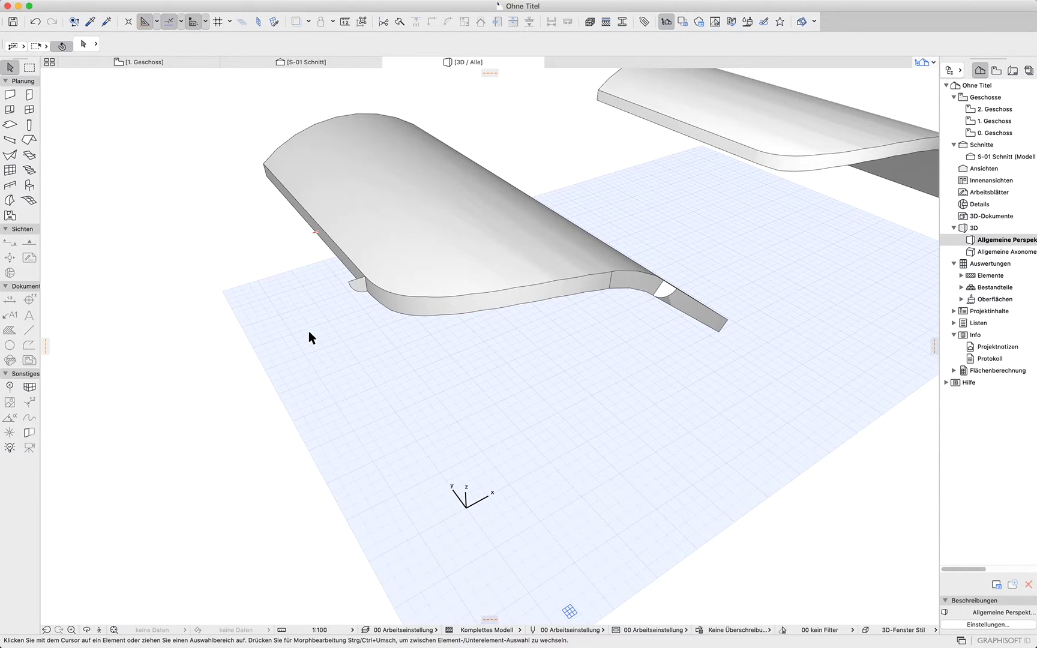
Start a morph polyline at the upper corner of the first quarter-circle profile and trace the roof's upper edge into the rounded corner
{"action": "left_click", "coordinate": [10, 200]}
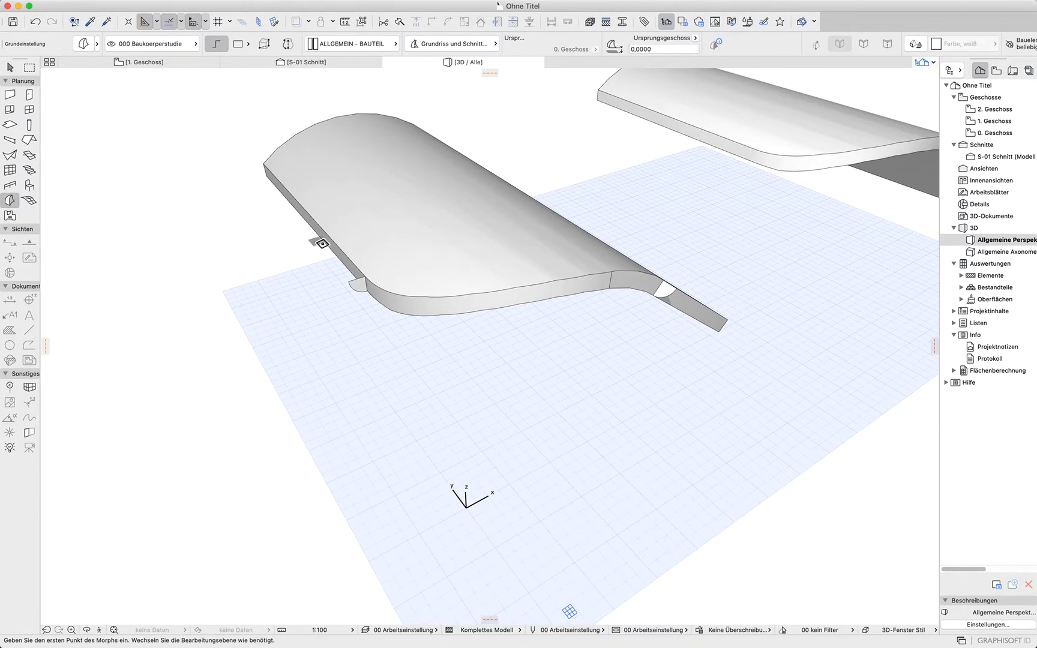
{"action": "scroll", "coordinate": [350, 272], "scroll_direction": "up", "scroll_amount": 10}
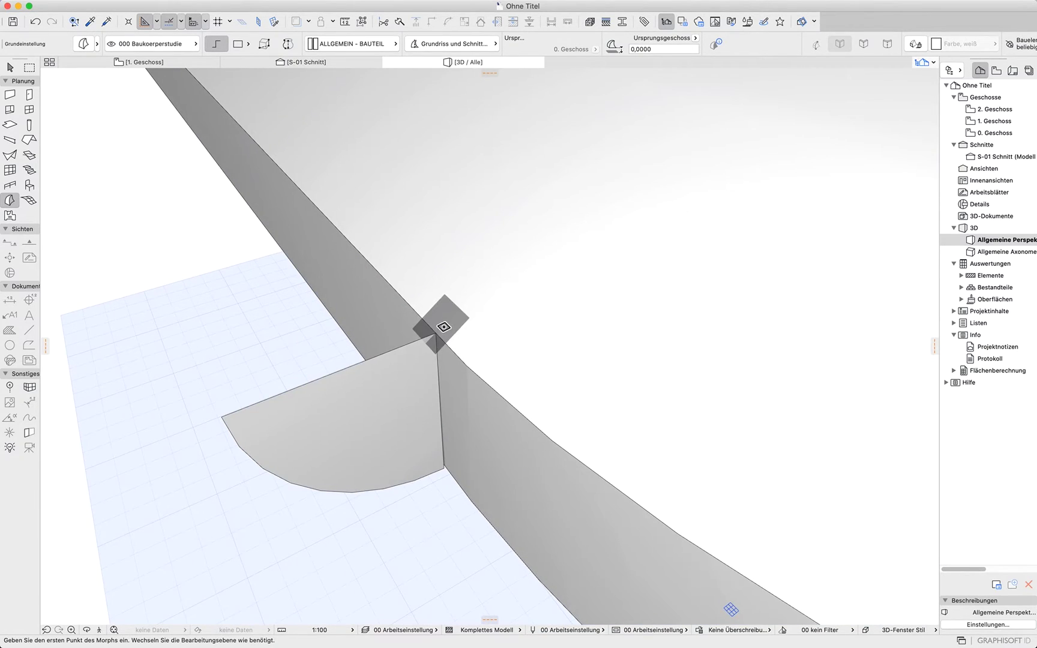
{"action": "left_click", "coordinate": [435, 333]}
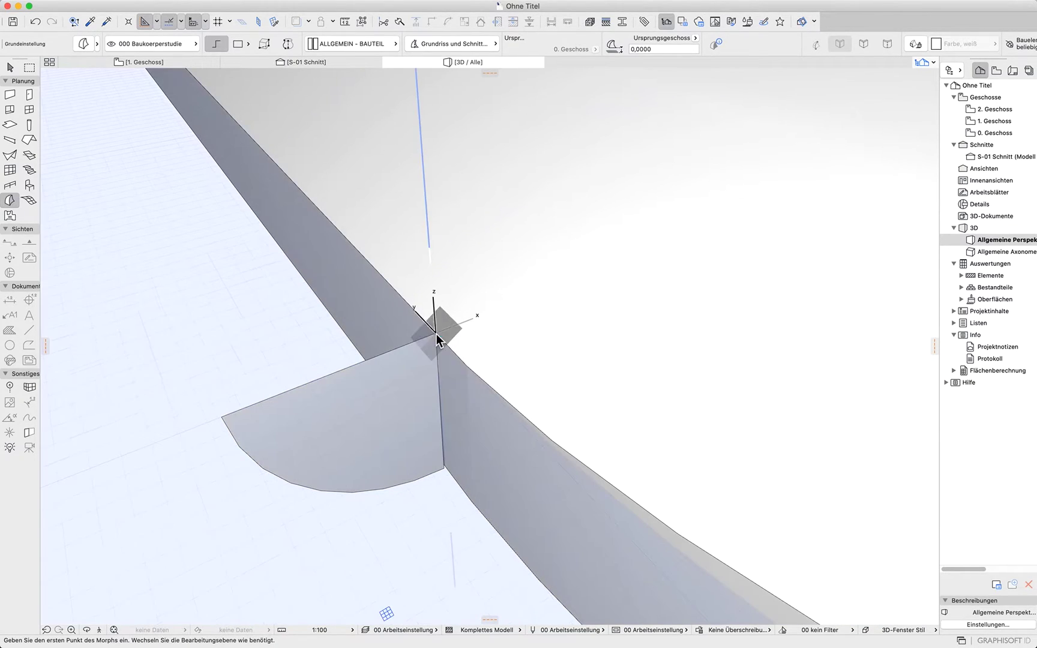
{"action": "left_click", "coordinate": [466, 364]}
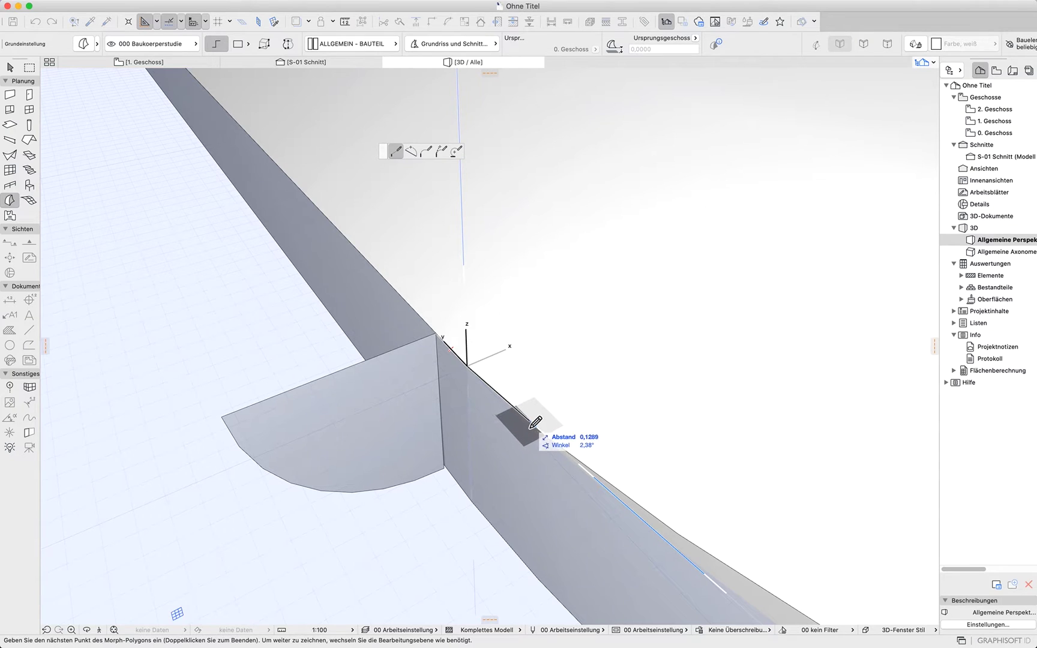
{"action": "middle_click_drag", "start_coordinate": [563, 480], "coordinate": [453, 219], "text": "shift"}
{"action": "scroll", "coordinate": [452, 219], "scroll_direction": "down", "scroll_amount": 5}
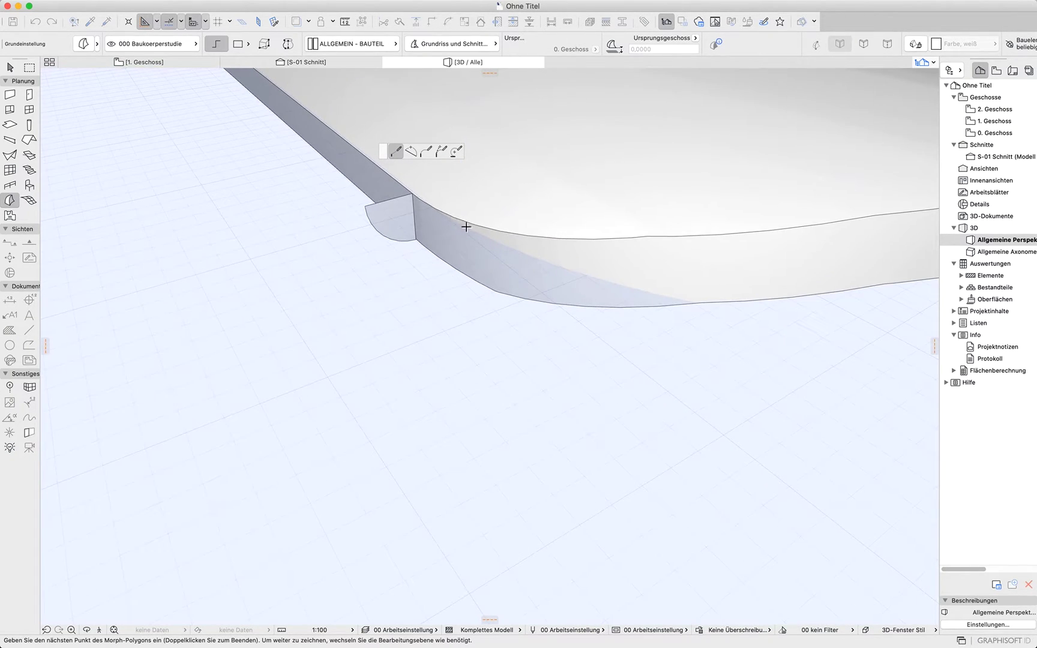
{"action": "left_click", "coordinate": [475, 226]}
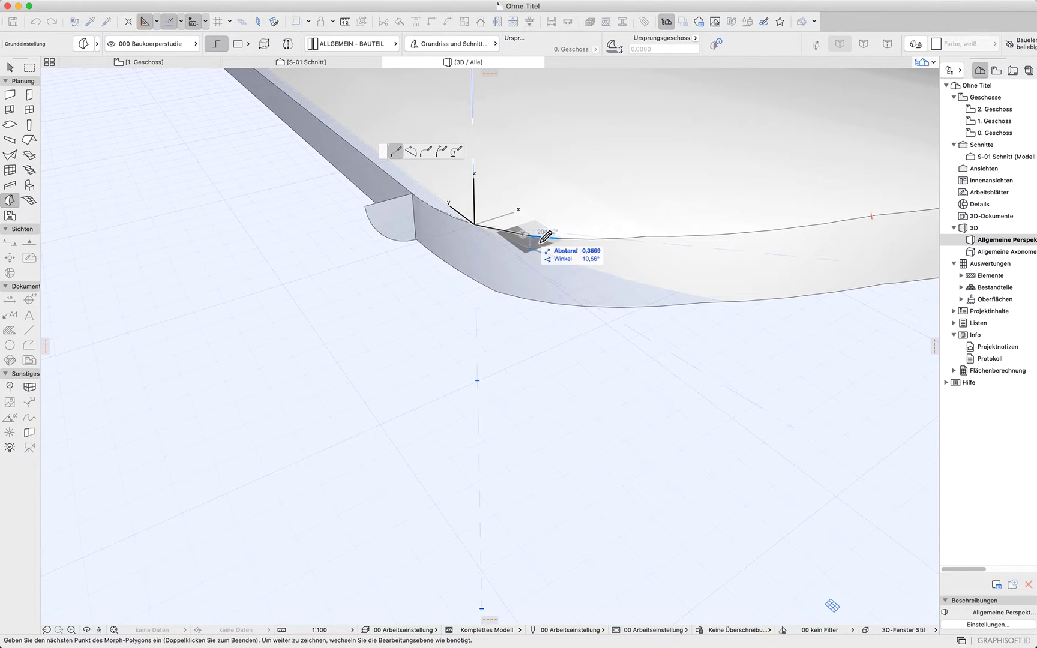
{"action": "left_click", "coordinate": [499, 230]}
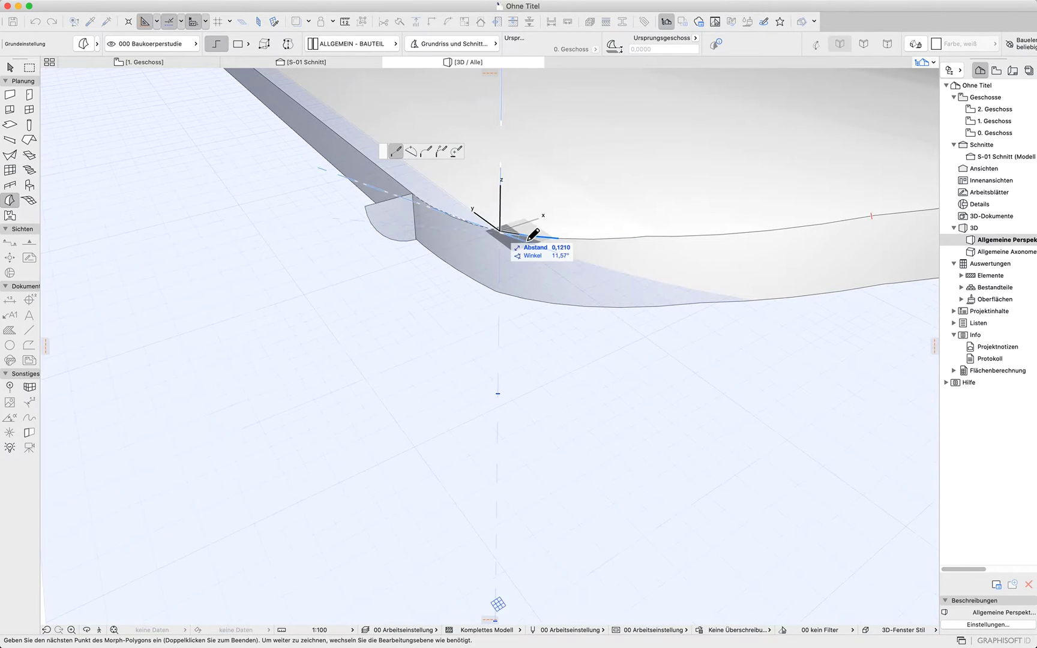
{"action": "left_click", "coordinate": [558, 238]}
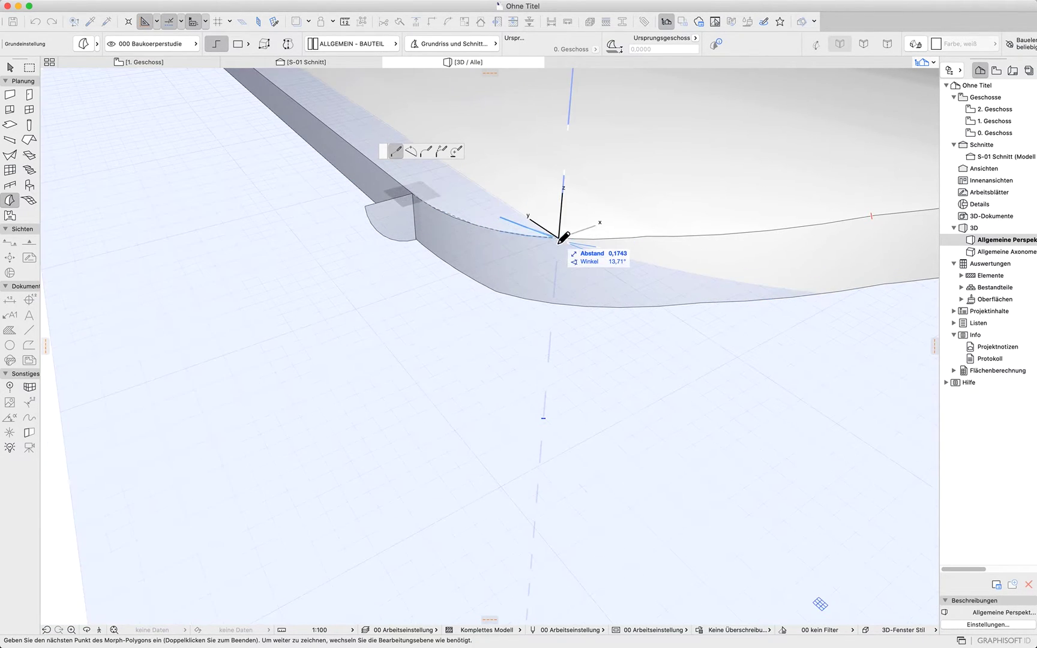
Continue the morph polyline point by point along the roof's upper edge around the rest of the rounded corner
{"action": "middle_click_drag", "start_coordinate": [592, 276], "coordinate": [544, 321], "text": "shift"}
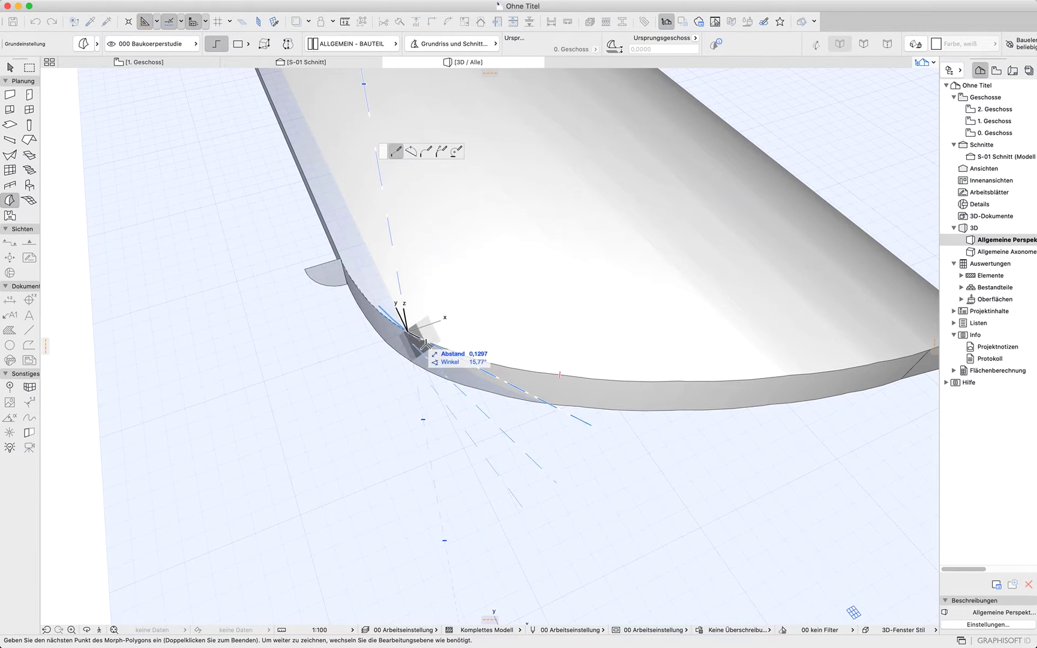
{"action": "left_click", "coordinate": [423, 340]}
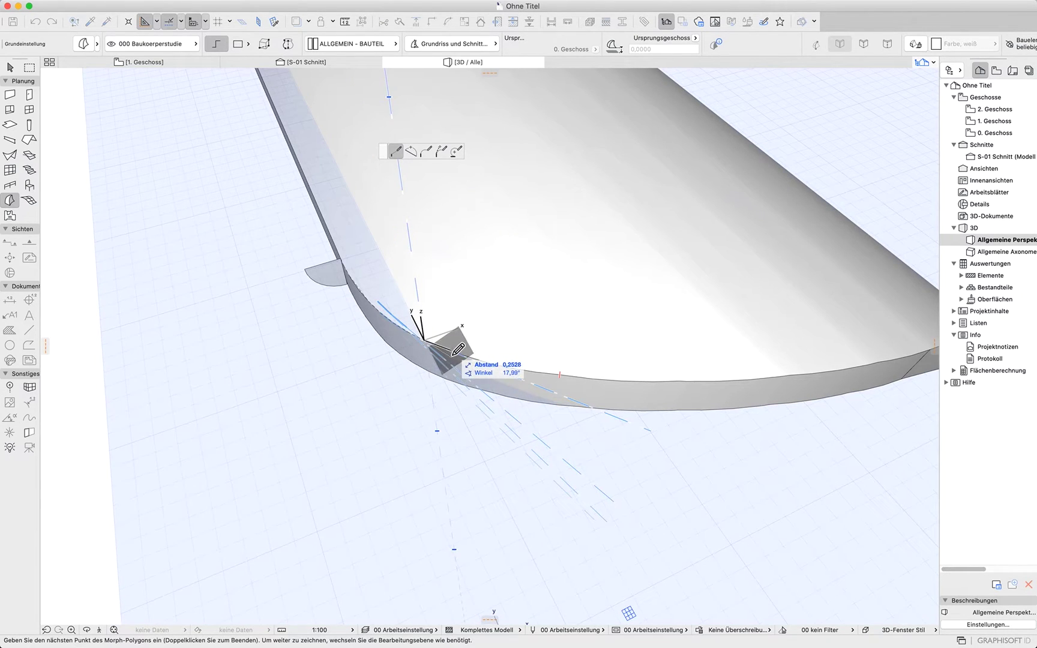
{"action": "left_click", "coordinate": [462, 354]}
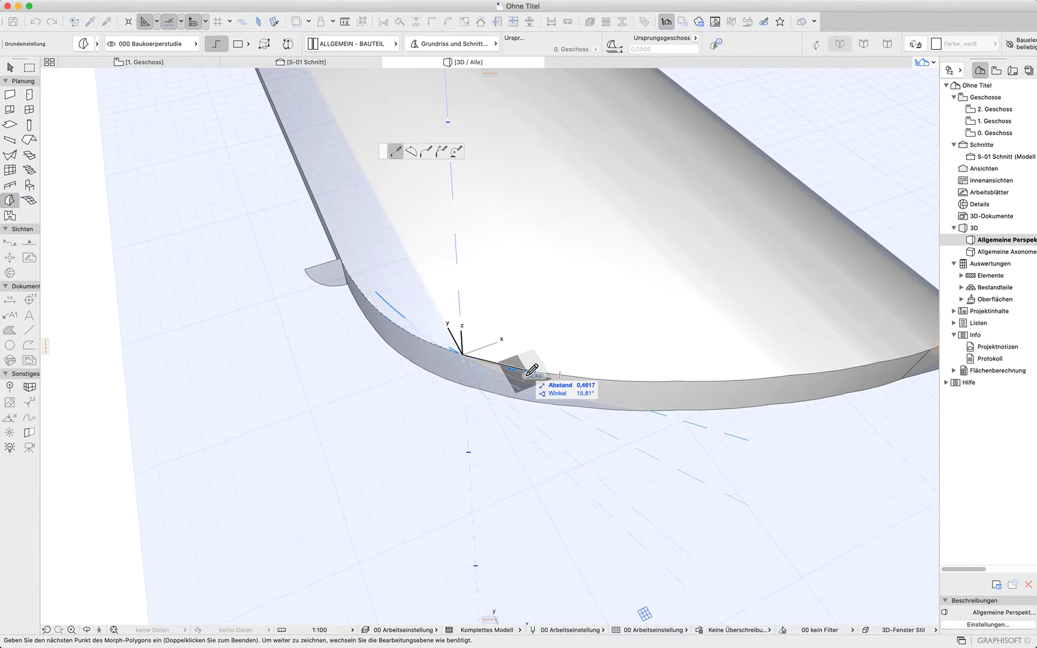
{"action": "left_click", "coordinate": [533, 371]}
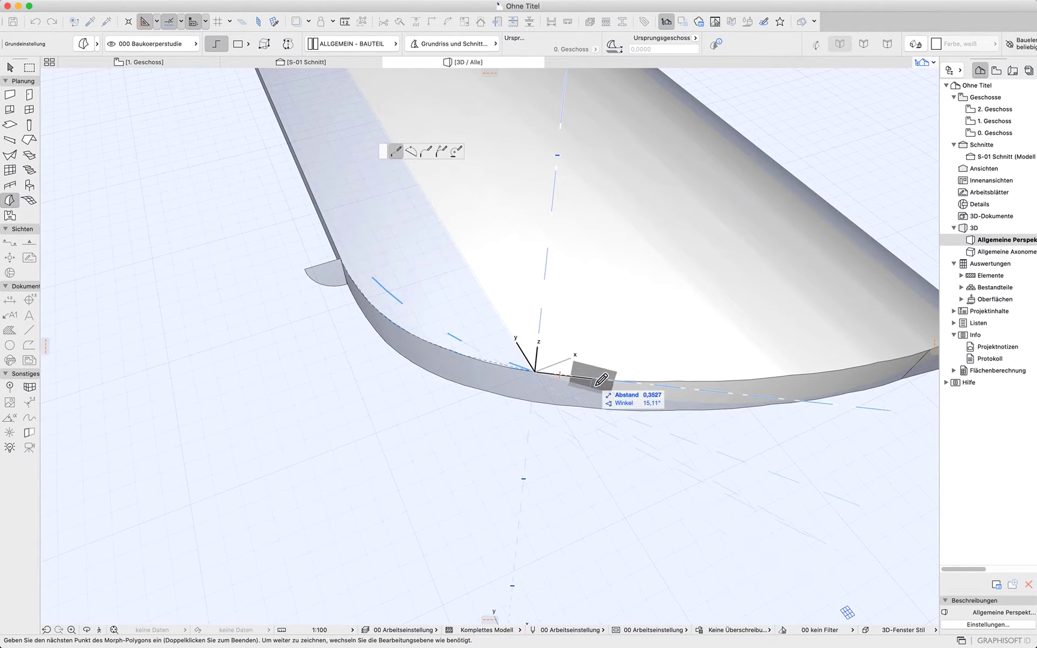
{"action": "left_click", "coordinate": [637, 380]}
{"action": "left_click", "coordinate": [682, 380]}
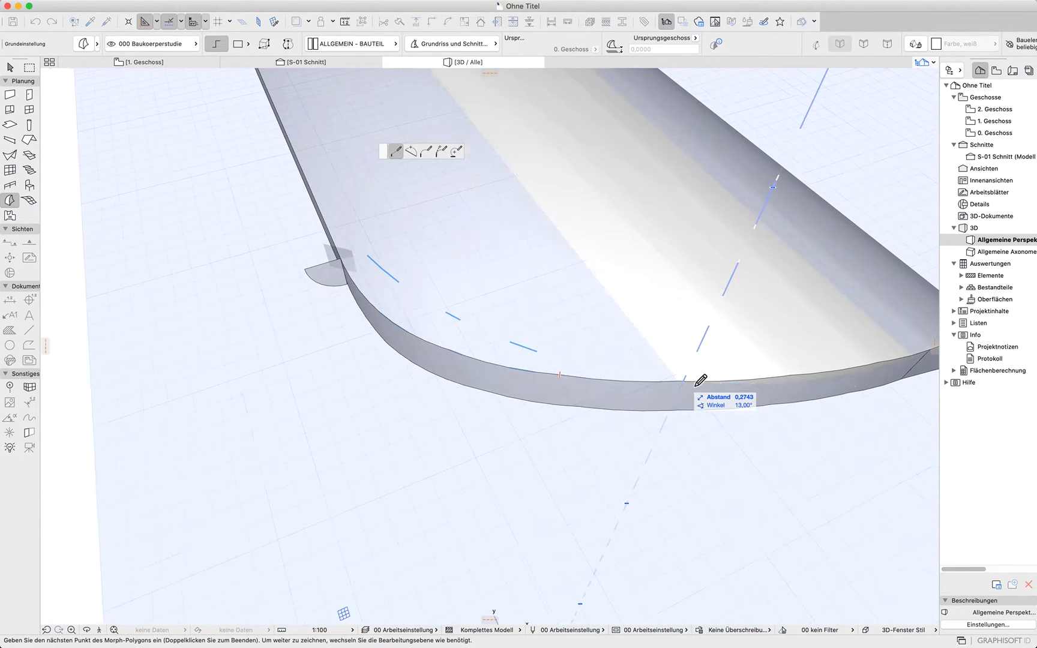
Extend the polyline past the end of the rounded corner and finish it at the second quarter-circle profile's upper corner
{"action": "middle_click_drag", "start_coordinate": [757, 378], "coordinate": [369, 320], "text": "shift"}
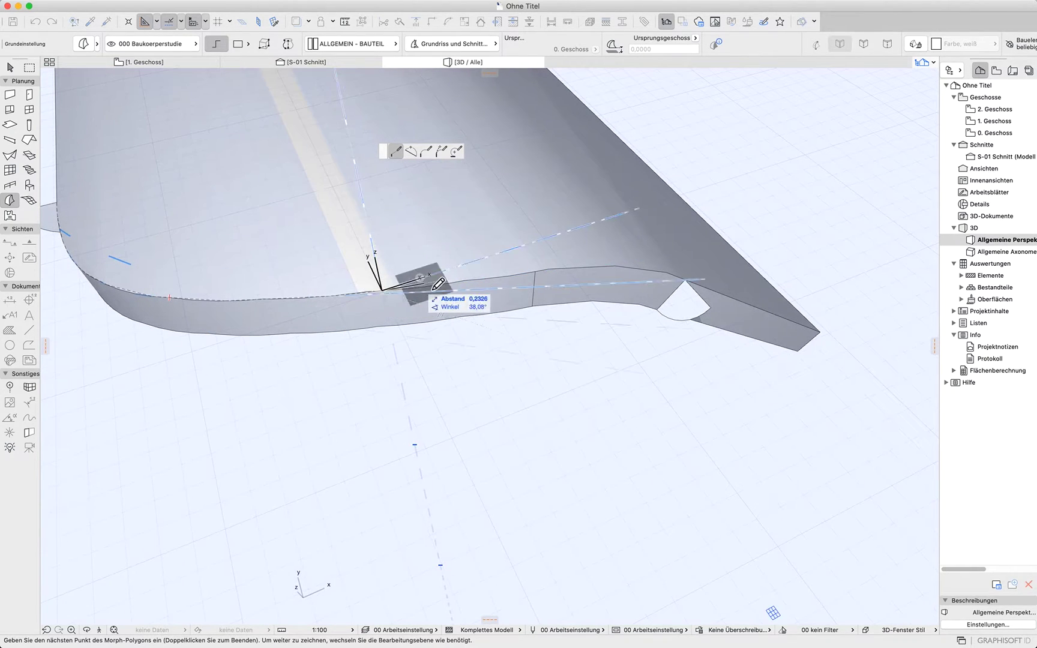
{"action": "left_click", "coordinate": [432, 284]}
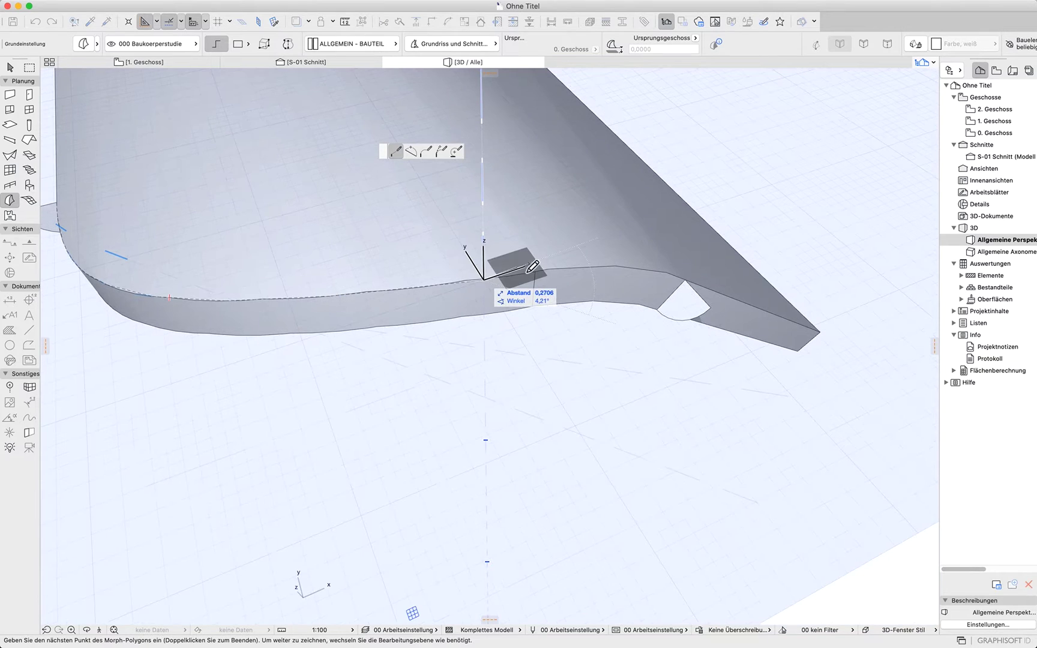
{"action": "left_click", "coordinate": [536, 274]}
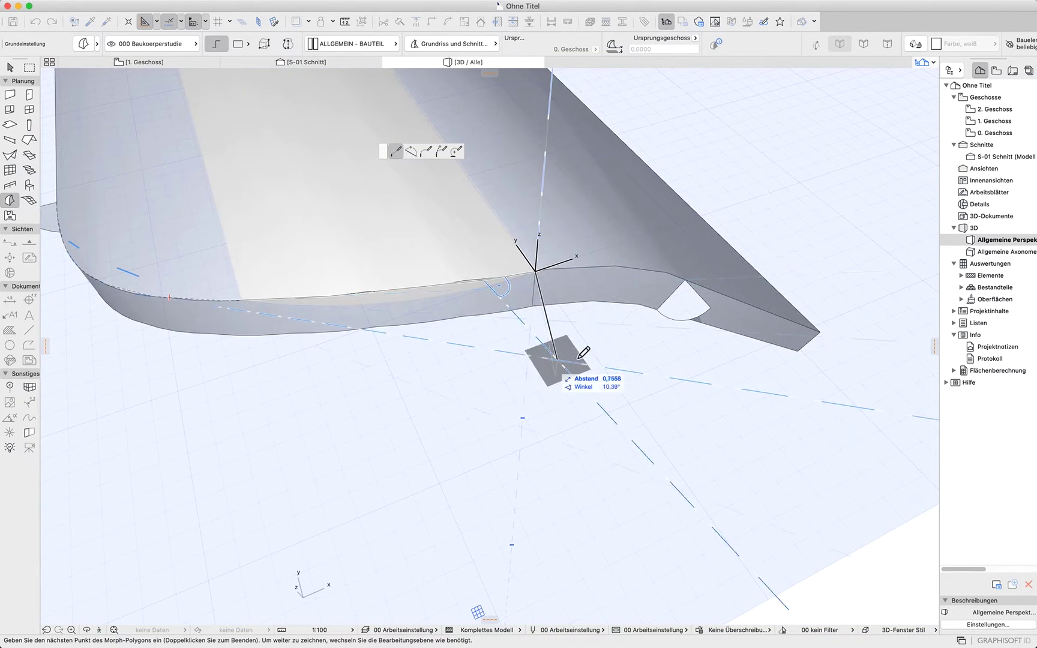
{"action": "middle_click_drag", "start_coordinate": [547, 420], "coordinate": [501, 285], "text": "shift"}
{"action": "key", "text": "Tab"}
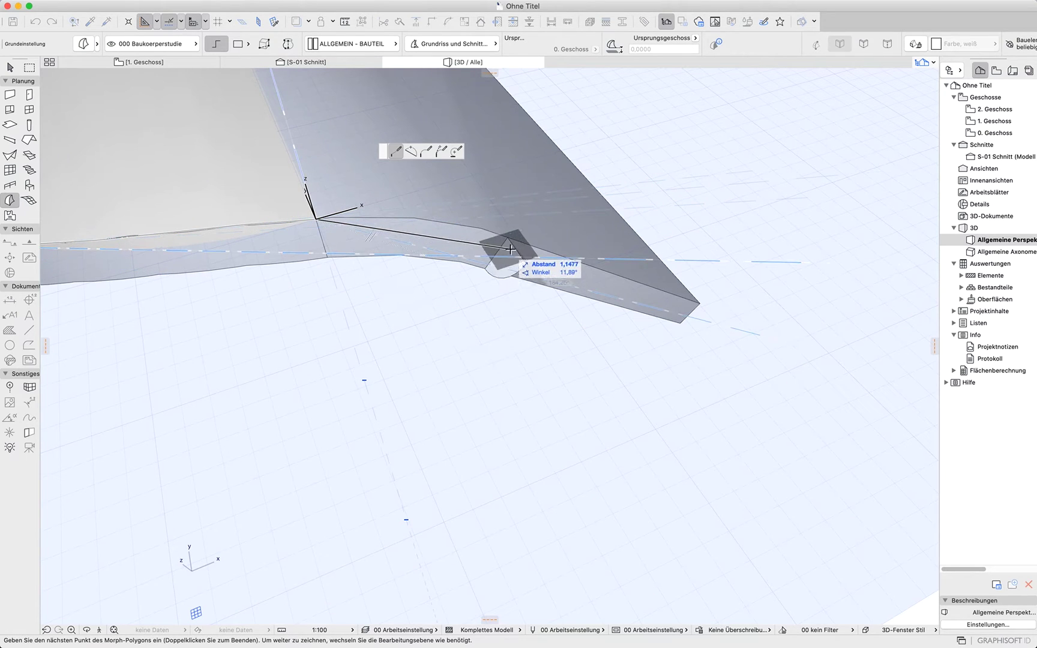
{"action": "left_click", "coordinate": [508, 236]}
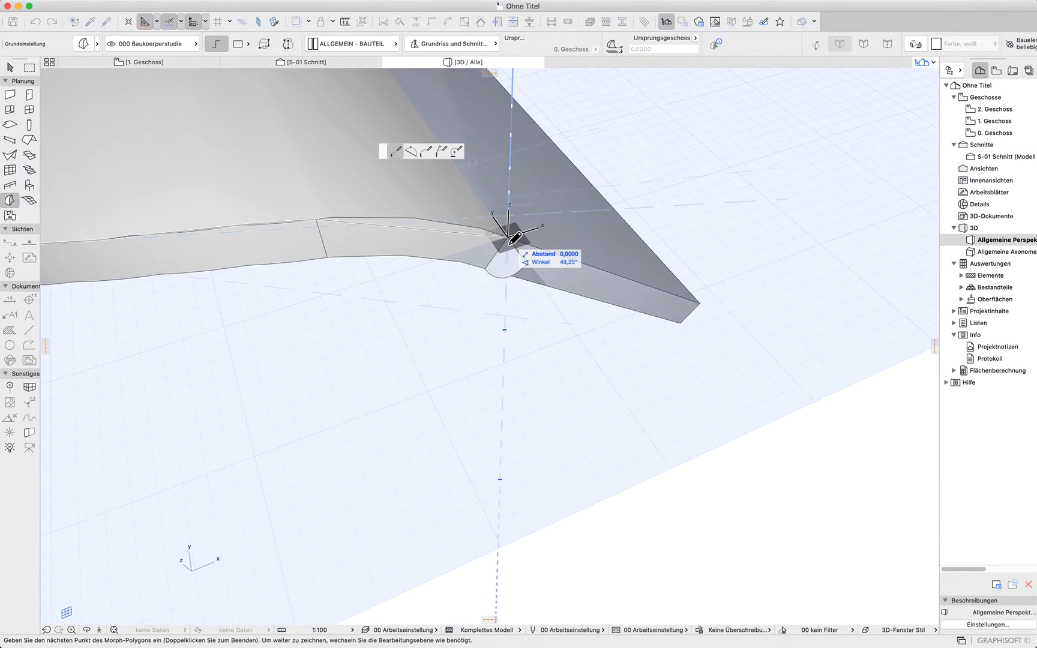
{"action": "double_click", "coordinate": [514, 239]}
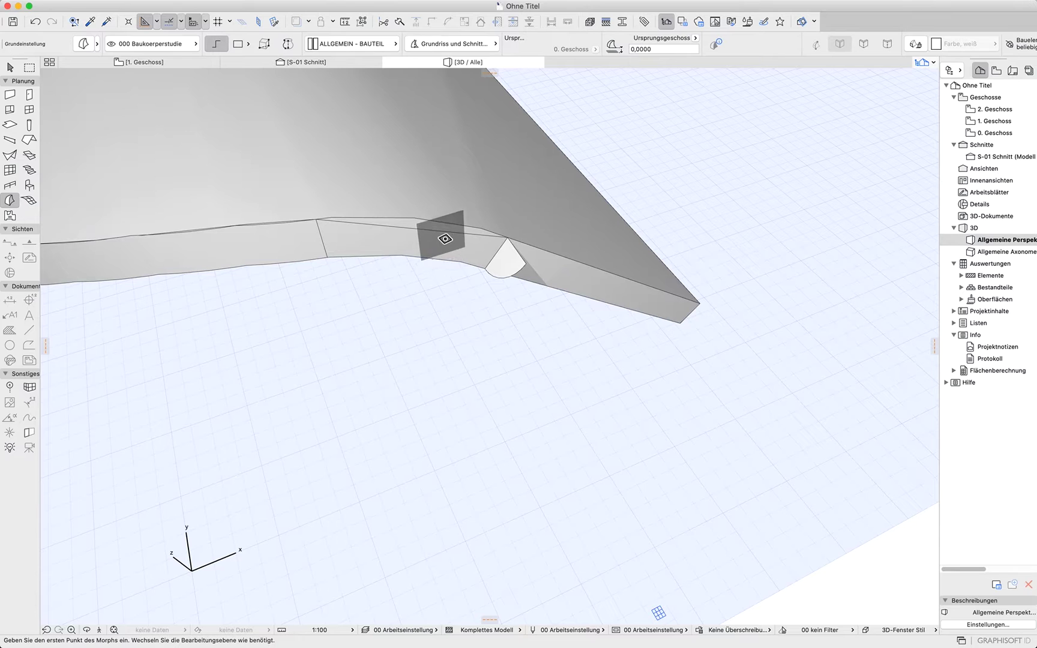
Bend the polyline's last segment before the second profile into an arc of about 3.41 m radius following the roof's curve
{"action": "left_click", "coordinate": [444, 237], "text": "shift"}
{"action": "left_click", "coordinate": [423, 228]}
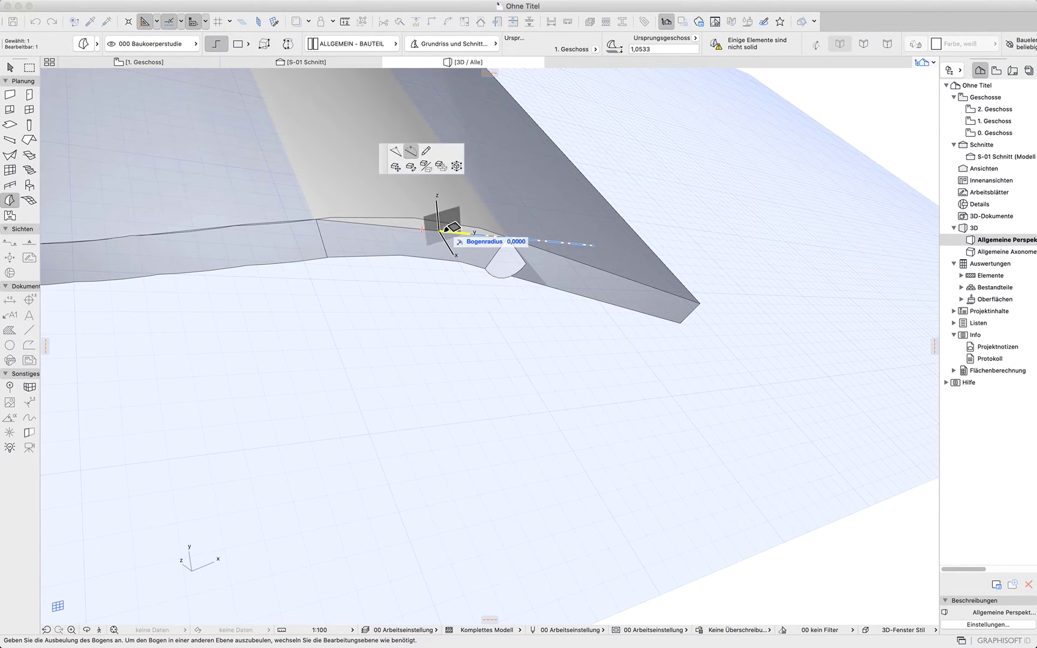
{"action": "left_click", "coordinate": [411, 151]}
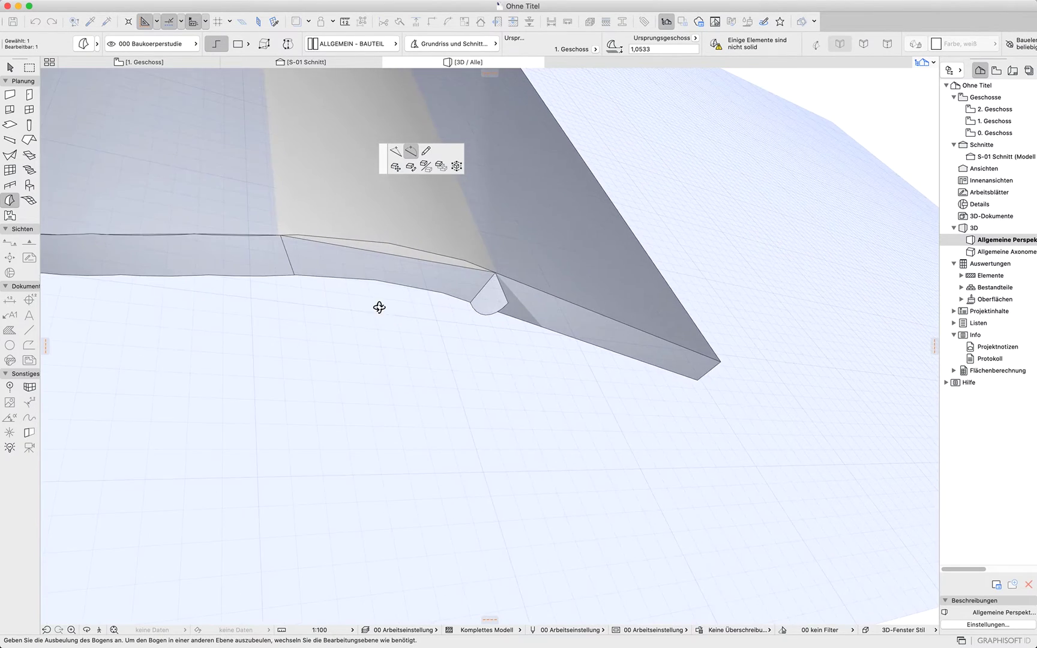
{"action": "middle_click_drag", "start_coordinate": [380, 306], "coordinate": [395, 252], "text": "shift"}
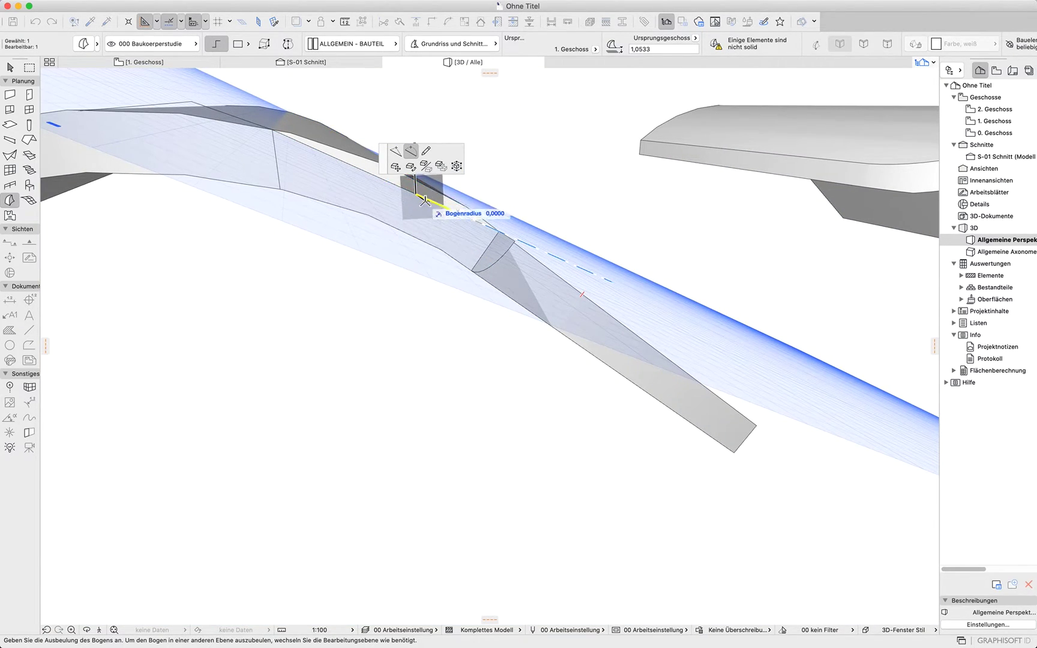
{"action": "left_click", "coordinate": [431, 195]}
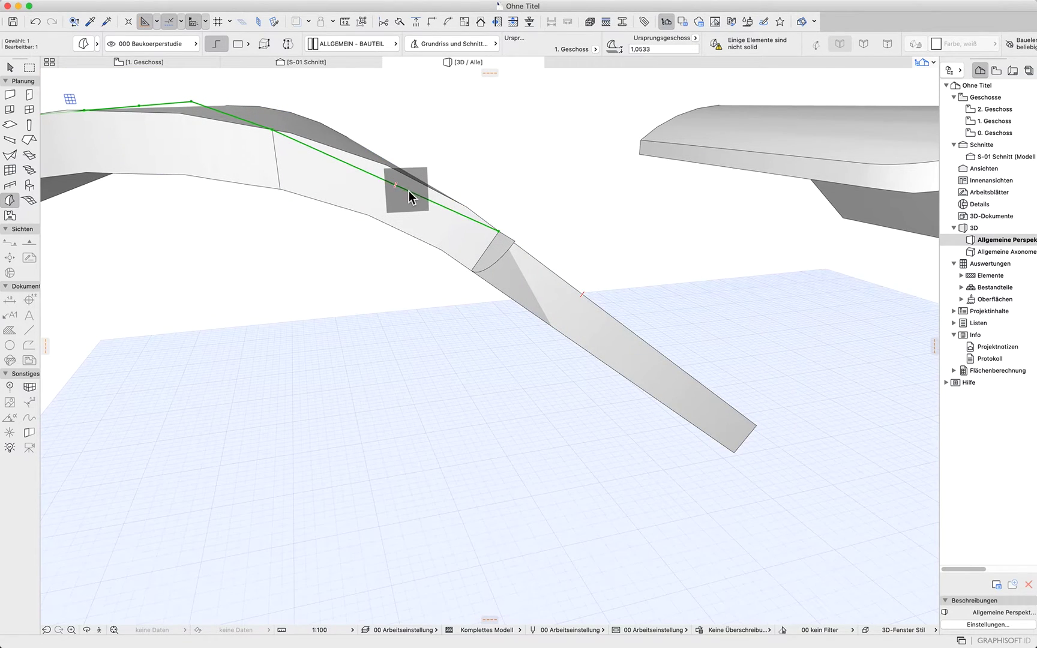
{"action": "left_click", "coordinate": [409, 194]}
{"action": "left_click", "coordinate": [421, 186]}
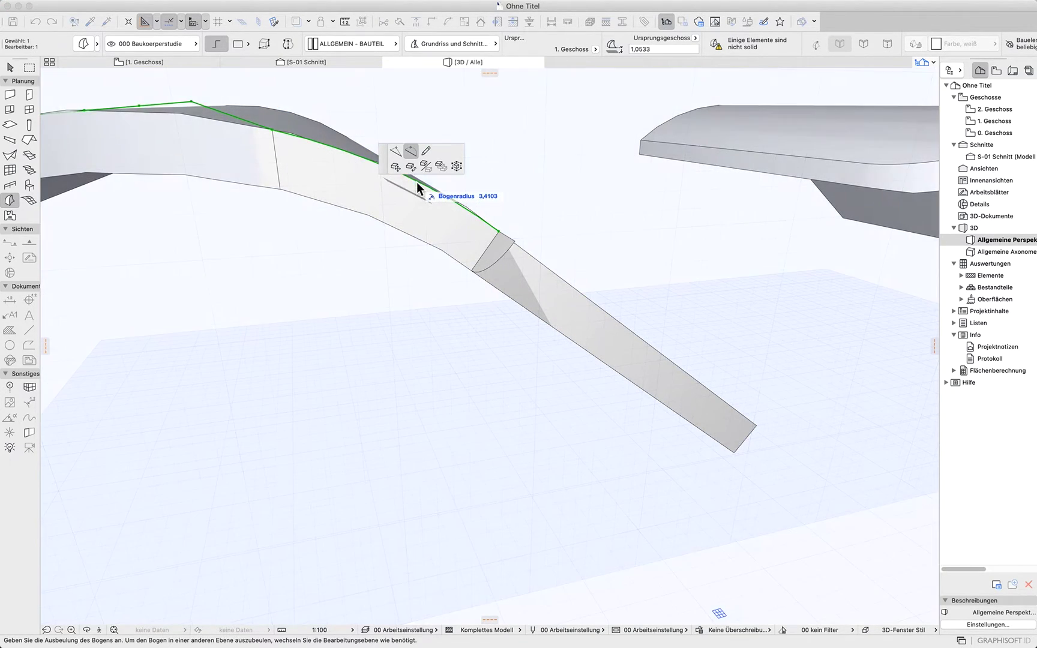
Isolate the edge polyline and both quarter-circle profiles in 3D to examine the path, and show the whole model again
{"action": "middle_click_drag", "start_coordinate": [522, 224], "coordinate": [282, 328], "text": "shift"}
{"action": "scroll", "coordinate": [283, 328], "scroll_direction": "down", "scroll_amount": 3}
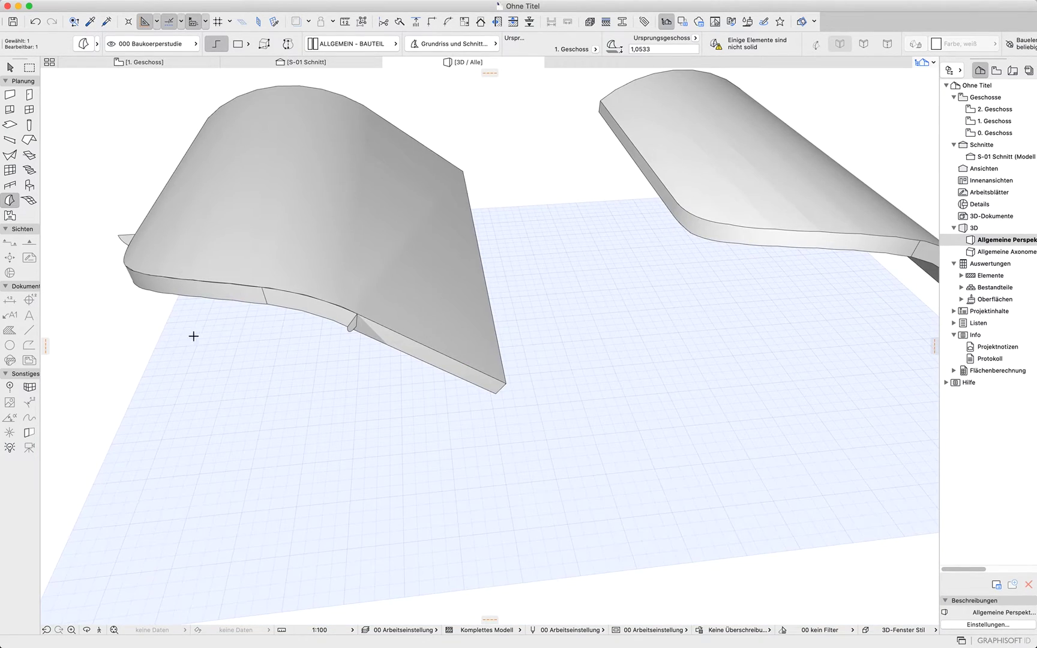
{"action": "middle_click_drag", "start_coordinate": [194, 337], "coordinate": [363, 300], "text": "shift"}
{"action": "left_click", "coordinate": [363, 301]}
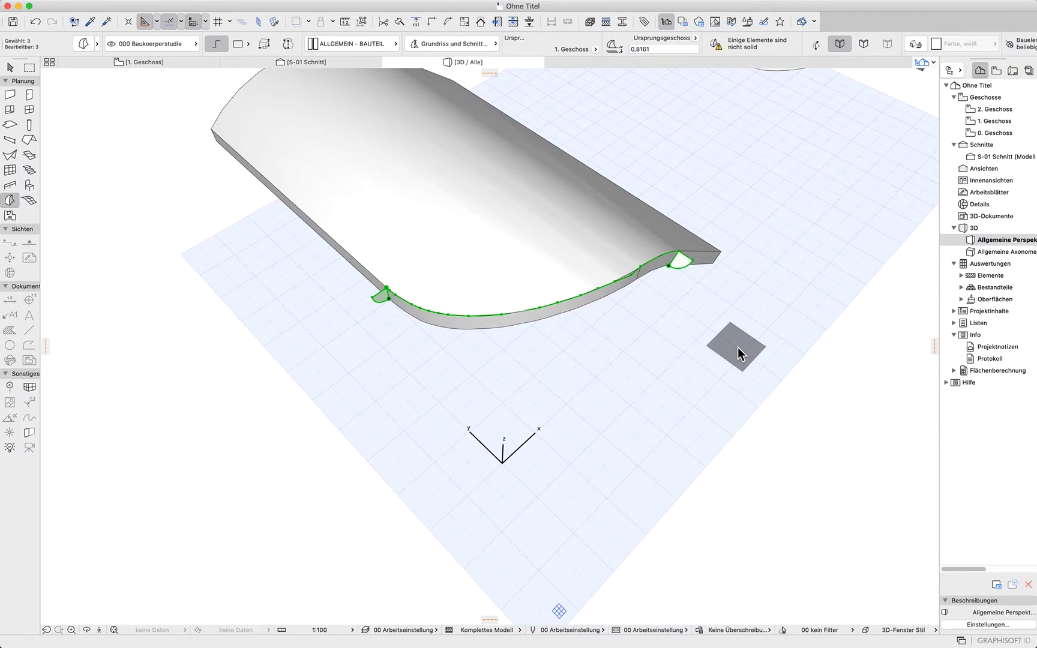
{"action": "key", "text": "F5"}
{"action": "middle_click_drag", "start_coordinate": [495, 431], "coordinate": [675, 416], "text": "shift"}
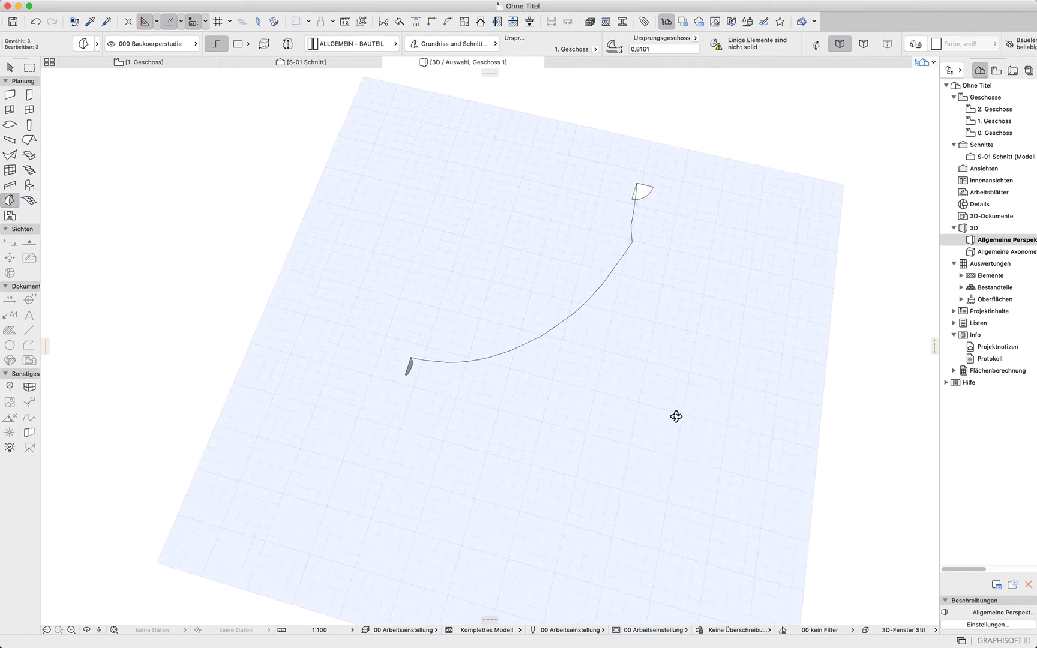
{"action": "left_click", "coordinate": [626, 249]}
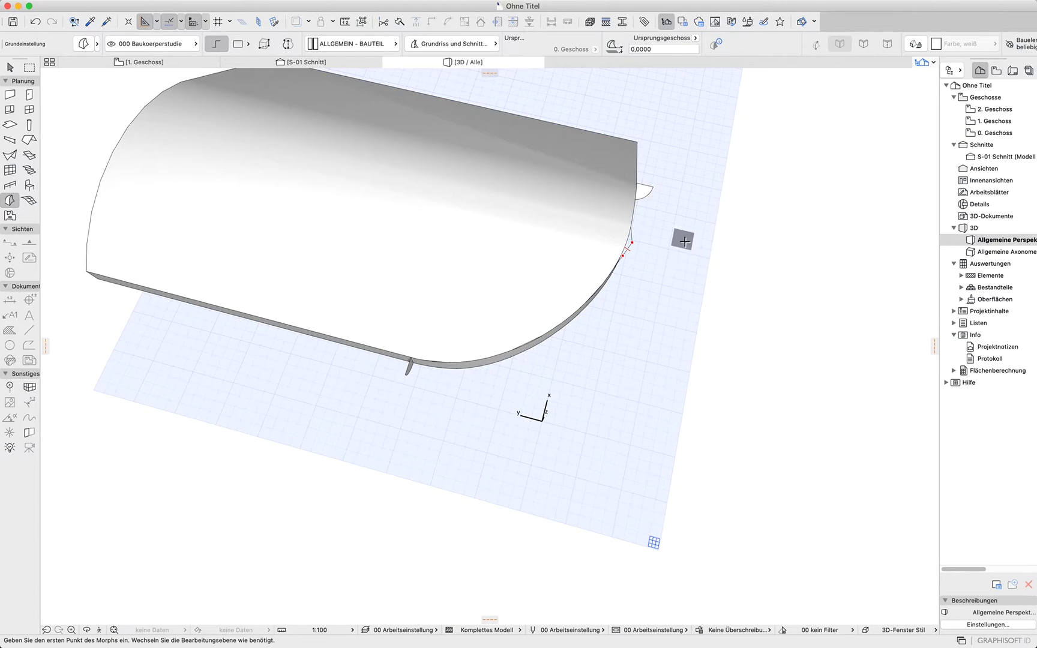
{"action": "scroll", "coordinate": [684, 241], "scroll_direction": "up", "scroll_amount": 5}
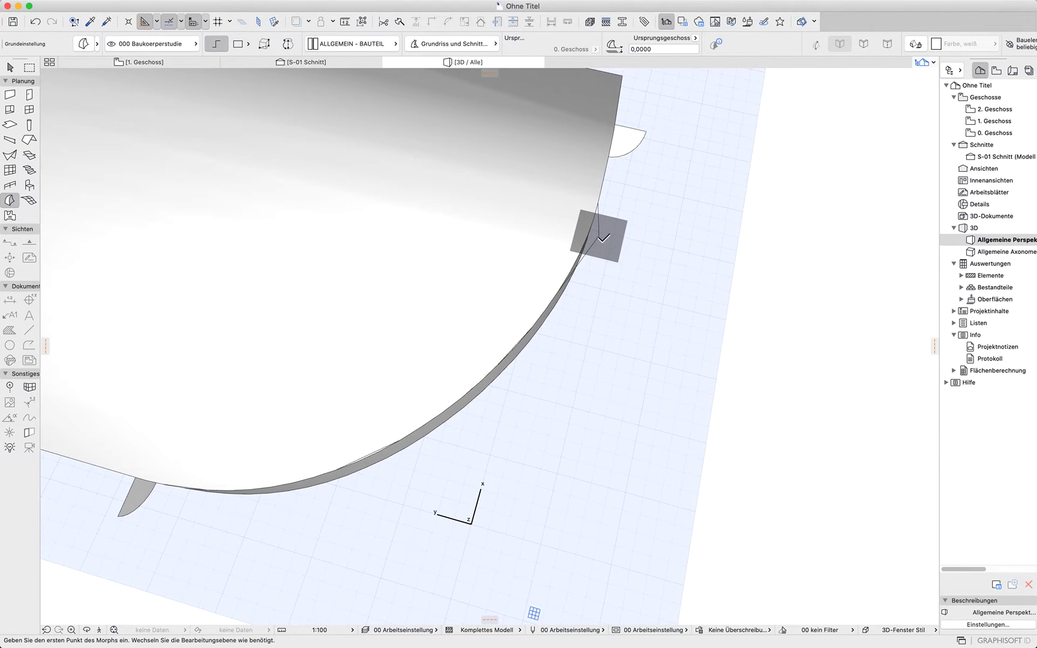
{"action": "middle_click_drag", "start_coordinate": [603, 237], "coordinate": [487, 258], "text": "shift"}
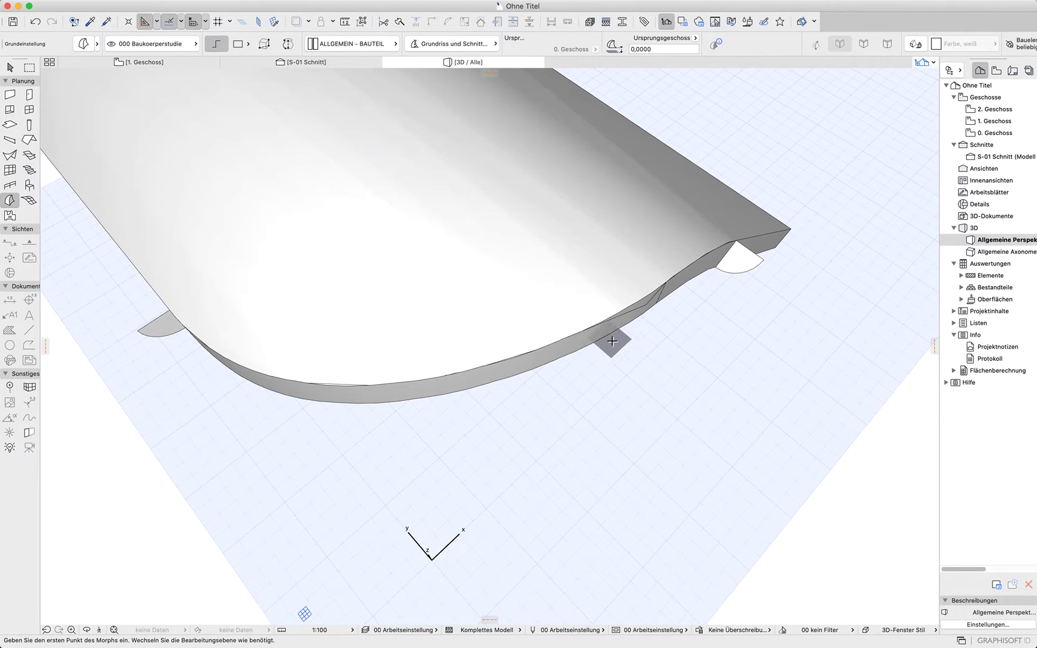
{"action": "left_click", "coordinate": [651, 309], "text": "shift"}
{"action": "left_click", "coordinate": [646, 304]}
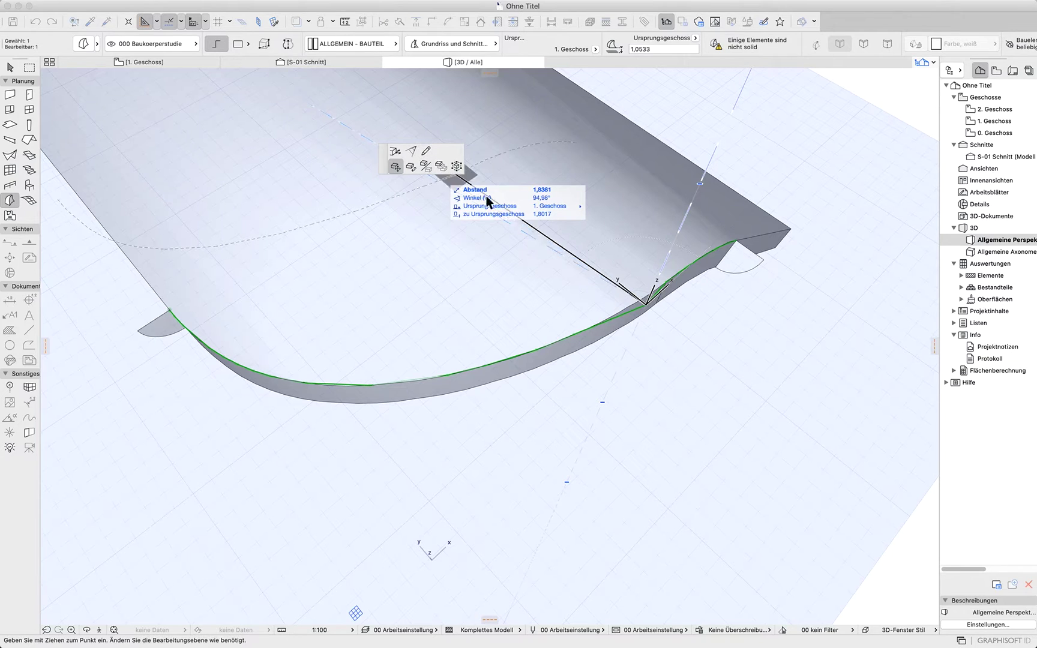
{"action": "middle_click_drag", "start_coordinate": [656, 297], "coordinate": [464, 361], "text": "shift"}
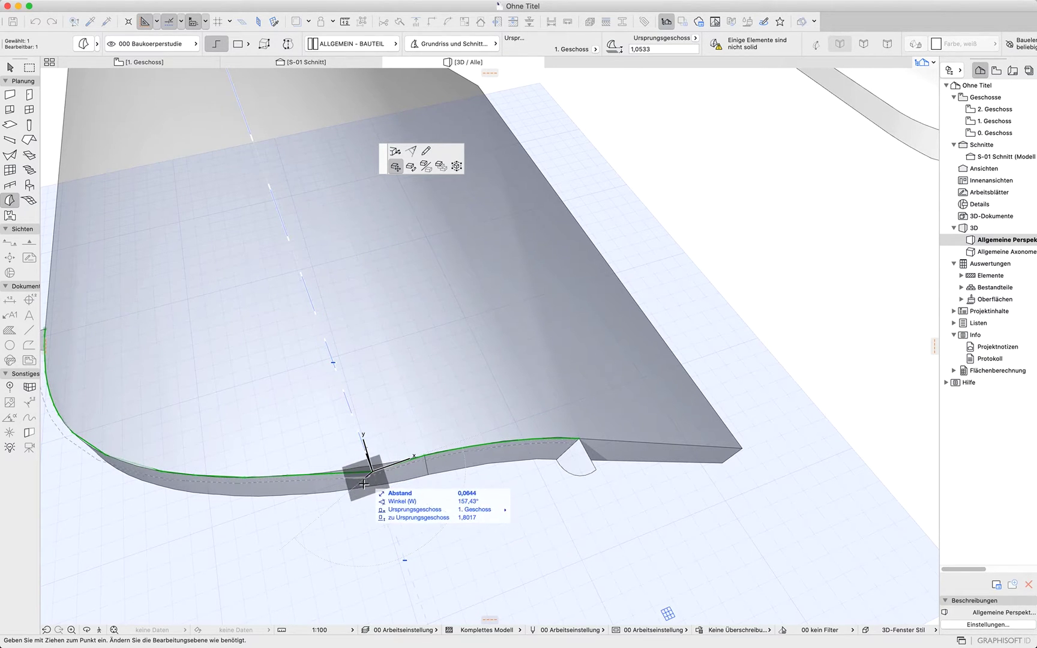
{"action": "left_click", "coordinate": [453, 171]}
{"action": "scroll", "coordinate": [359, 497], "scroll_direction": "up", "scroll_amount": 5}
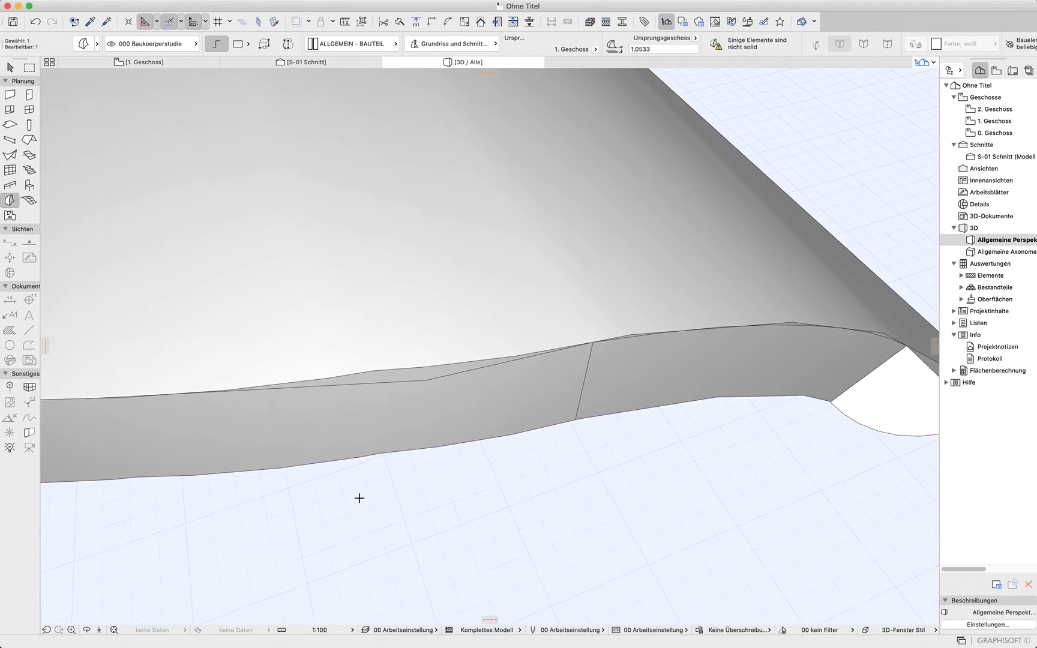
{"action": "left_click", "coordinate": [430, 381]}
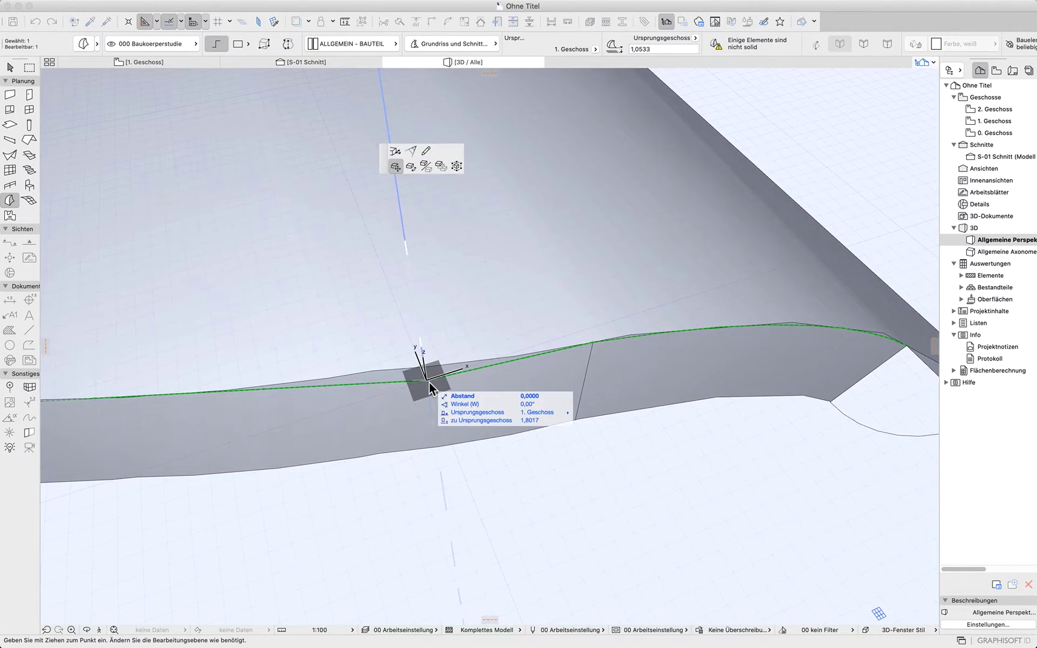
{"action": "key", "text": "Escape"}
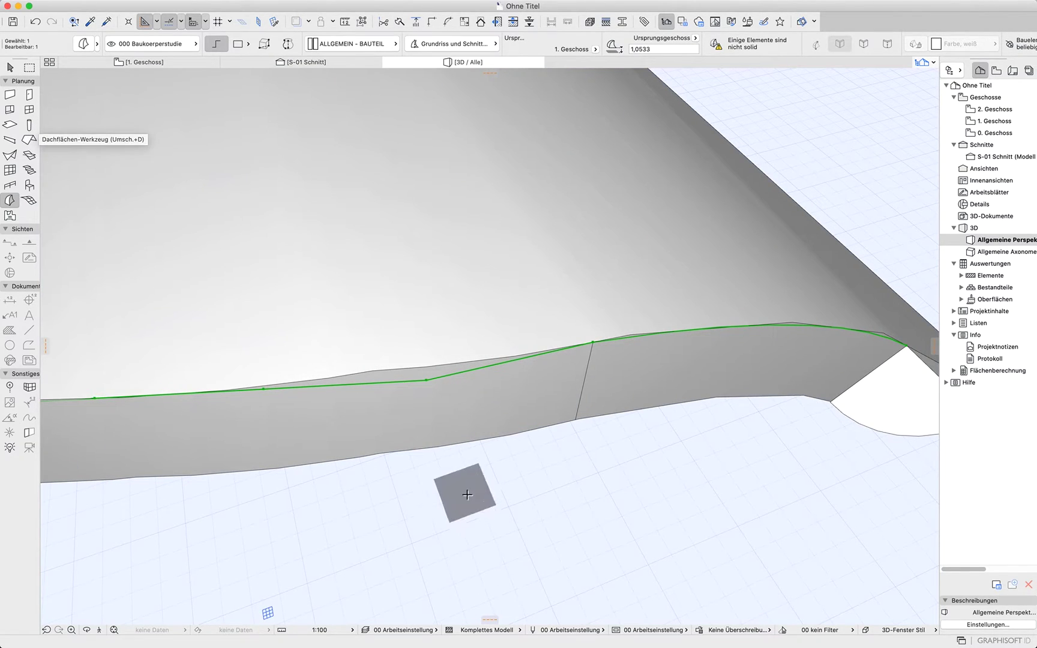
{"action": "key", "text": "Escape"}
Select the polyline's two sub-element edges at the sagging point and move their shared node up onto the roof's upper edge
{"action": "left_click", "coordinate": [10, 67]}
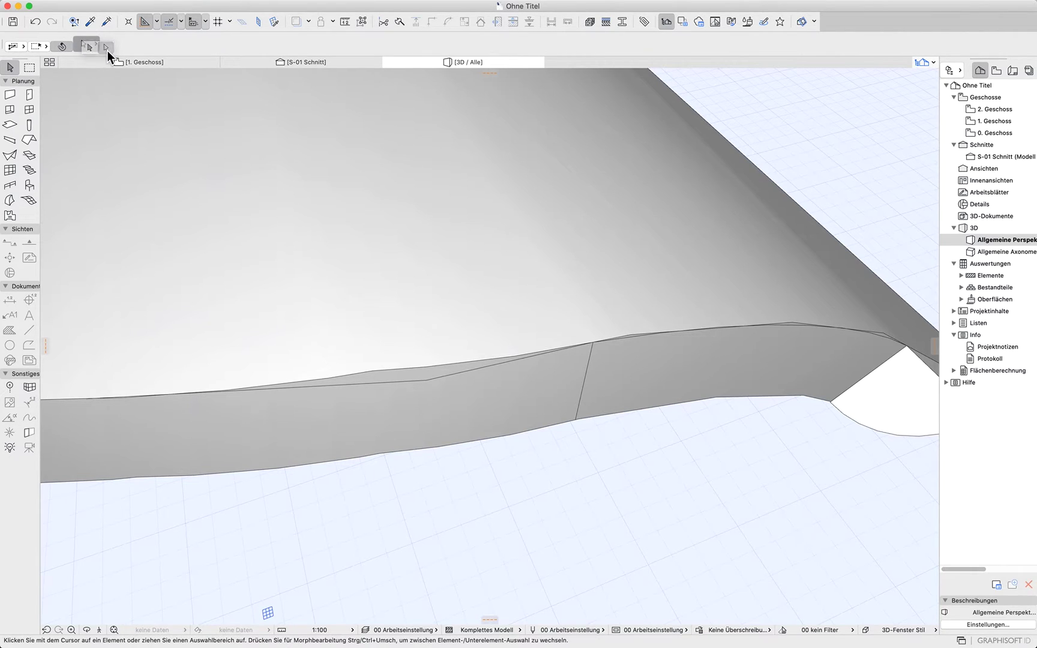
{"action": "left_click", "coordinate": [107, 51]}
{"action": "left_click", "coordinate": [430, 383]}
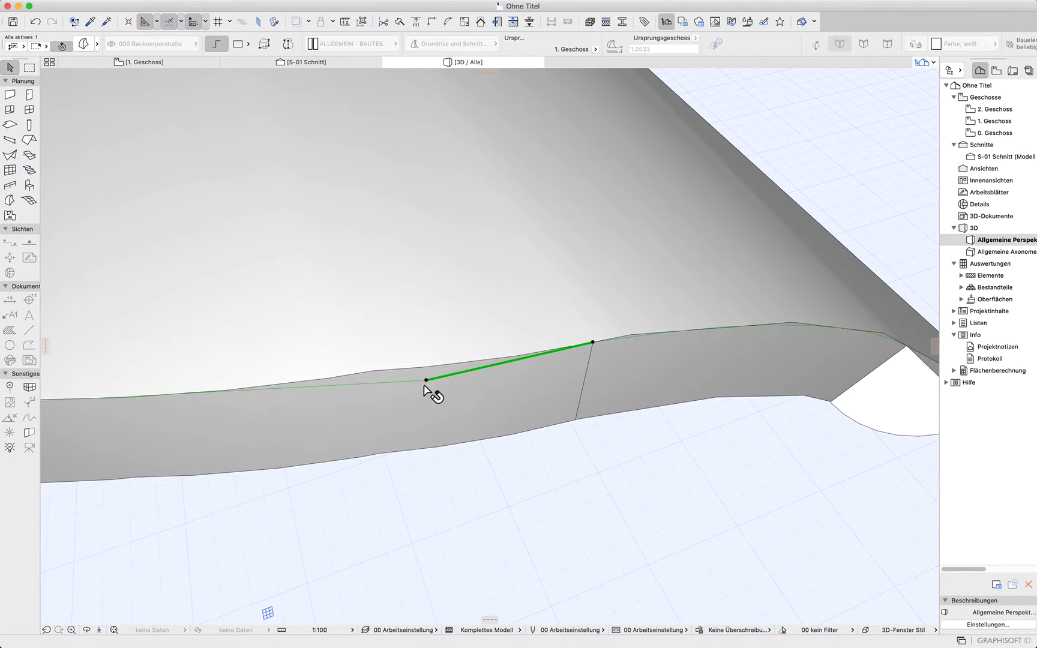
{"action": "left_click", "coordinate": [412, 382], "text": "shift"}
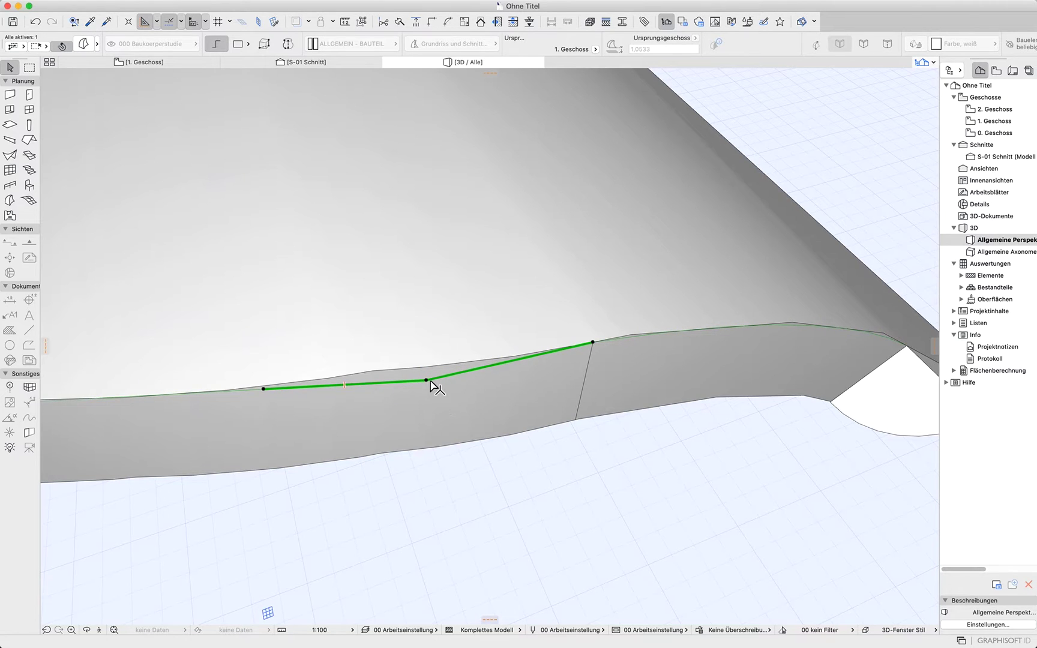
{"action": "left_click", "coordinate": [426, 380]}
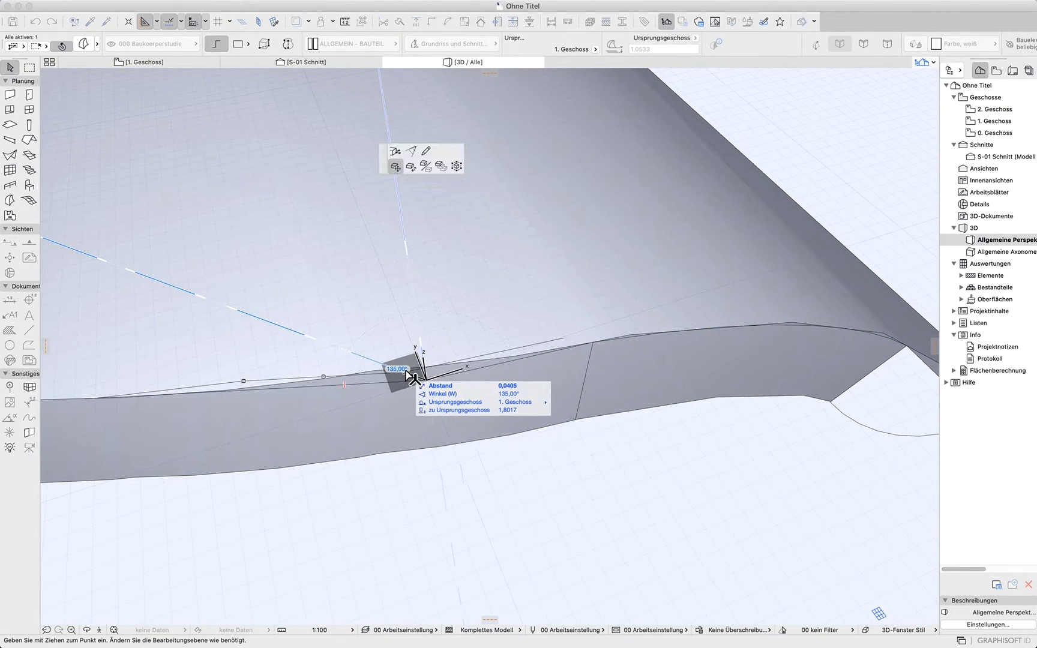
{"action": "left_click", "coordinate": [397, 155]}
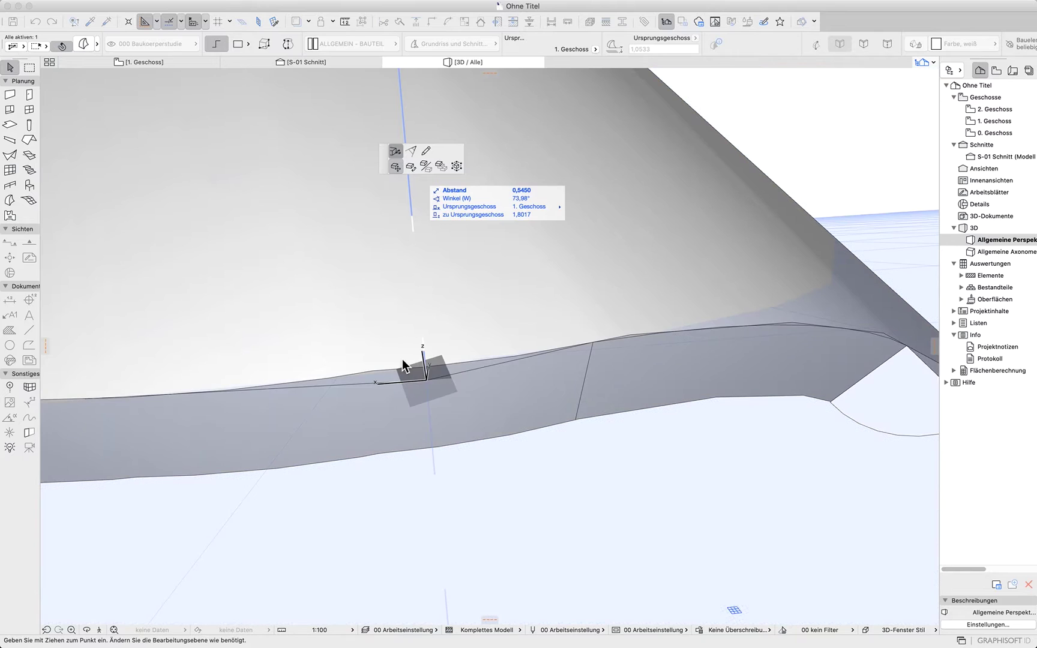
{"action": "left_click", "coordinate": [411, 367]}
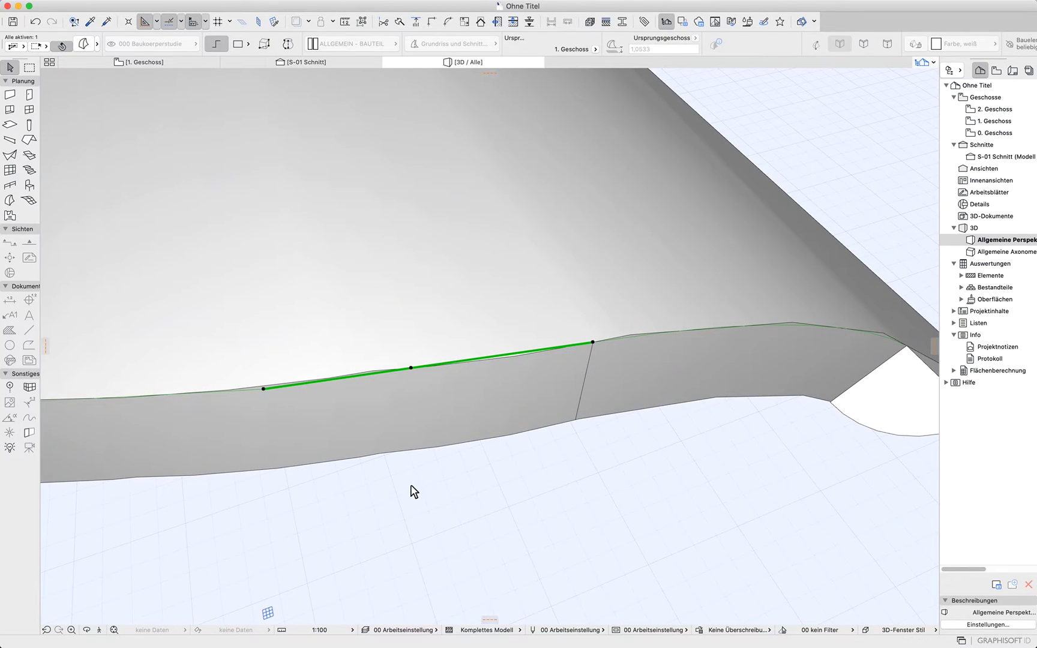
{"action": "left_click", "coordinate": [429, 507]}
Return to whole-element selection and isolate the edge polyline with both quarter-circle profiles in 3D
{"action": "middle_click_drag", "start_coordinate": [453, 534], "coordinate": [492, 492], "text": "shift"}
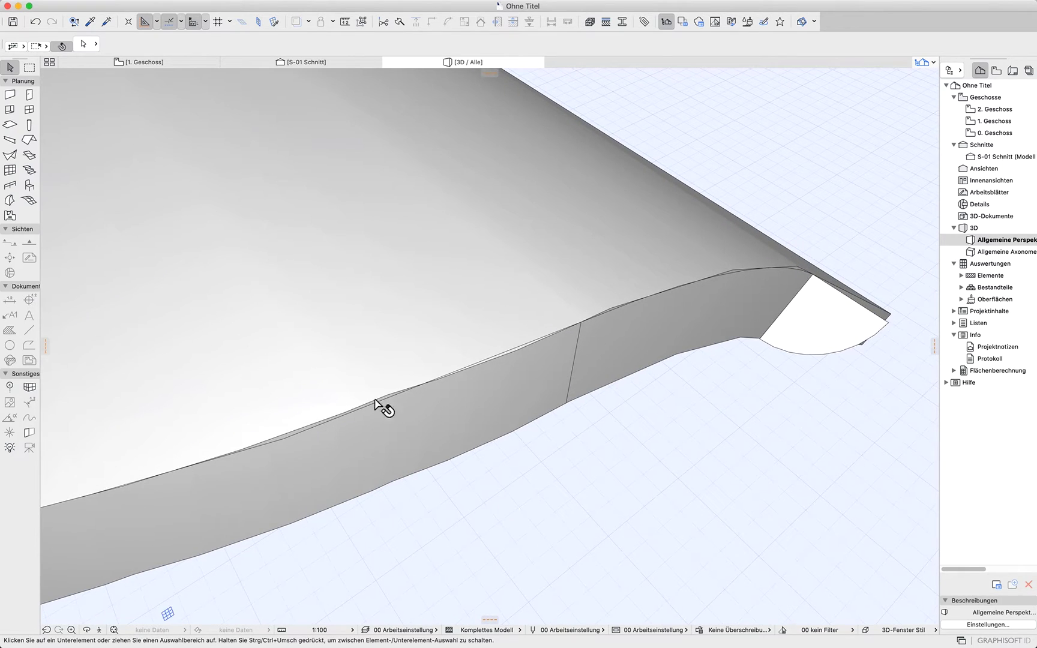
{"action": "left_click", "coordinate": [85, 45]}
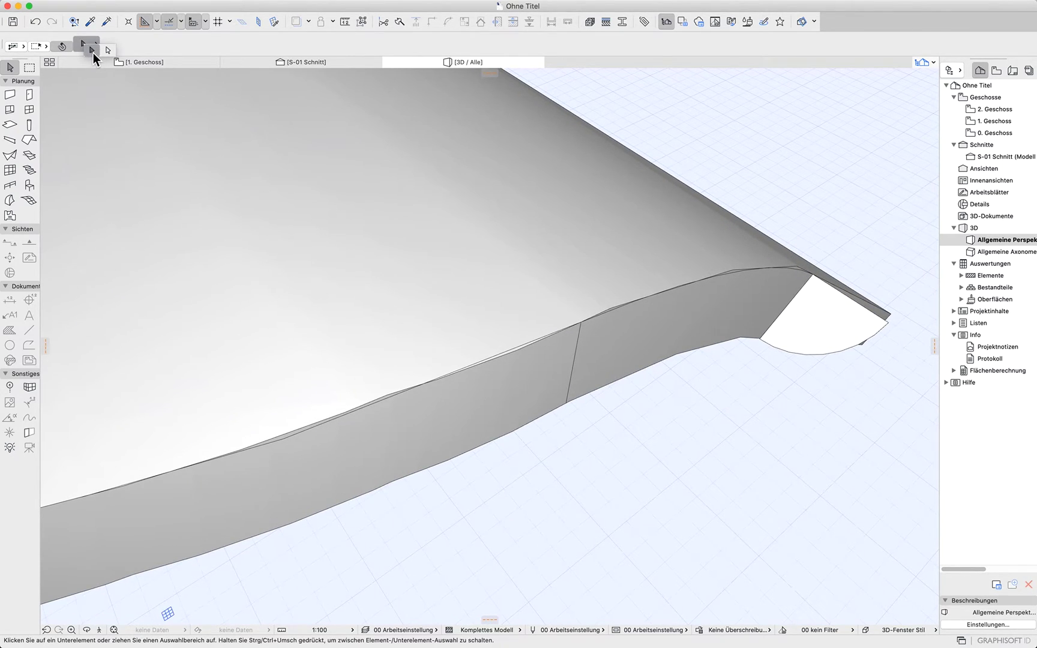
{"action": "left_click", "coordinate": [93, 52]}
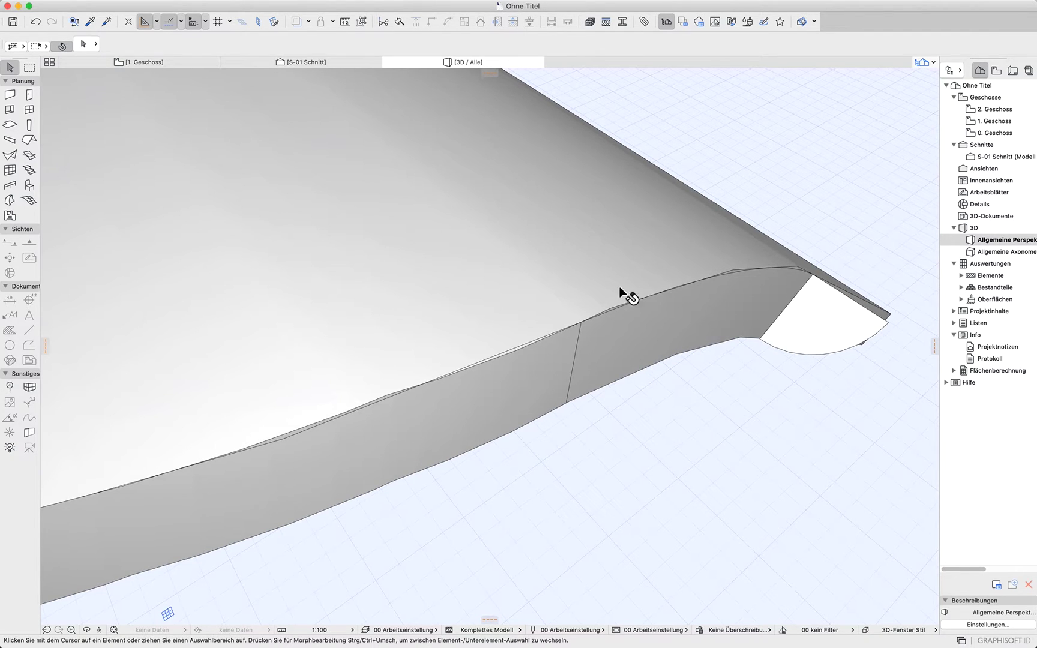
{"action": "left_click", "coordinate": [509, 357]}
{"action": "scroll", "coordinate": [587, 471], "scroll_direction": "down", "scroll_amount": 5}
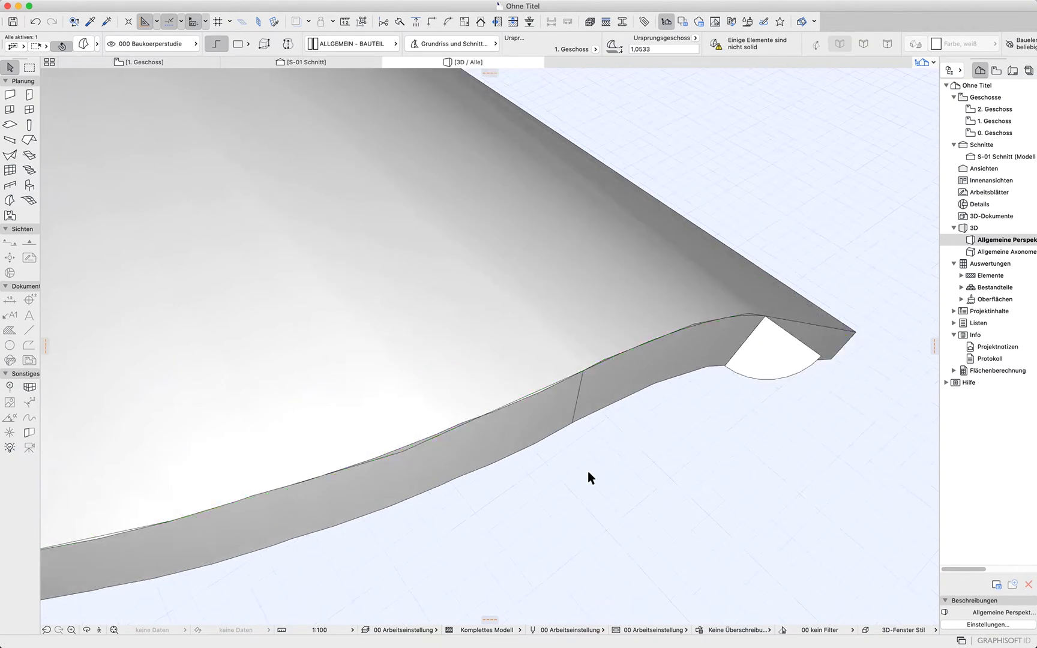
{"action": "left_click", "coordinate": [658, 430], "text": "shift"}
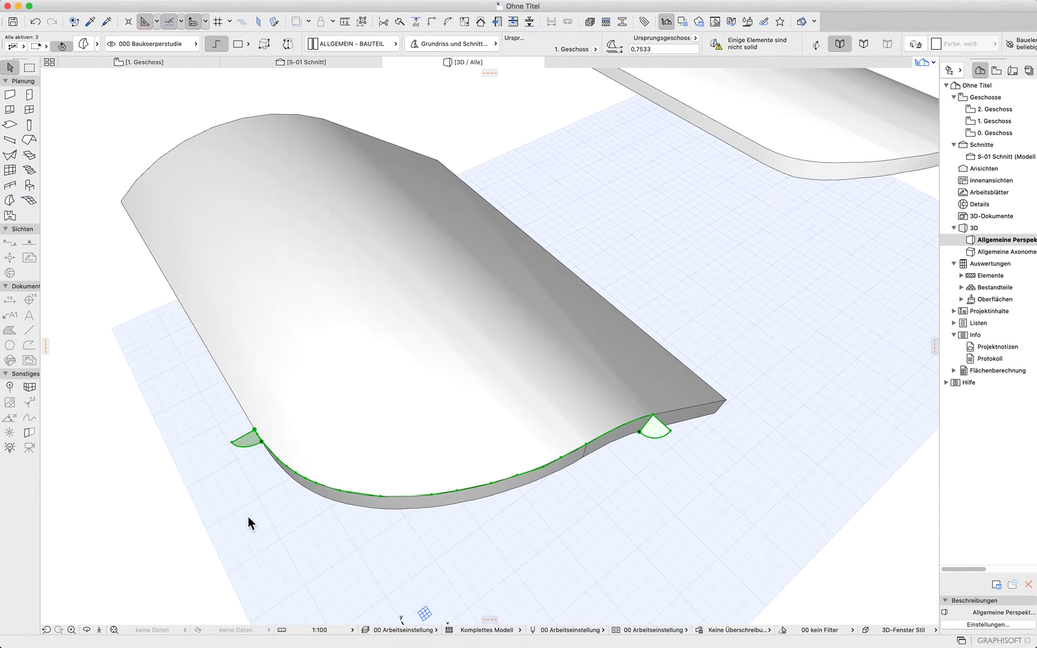
{"action": "key", "text": "F5"}
{"action": "middle_click_drag", "start_coordinate": [265, 480], "coordinate": [512, 414], "text": "shift"}
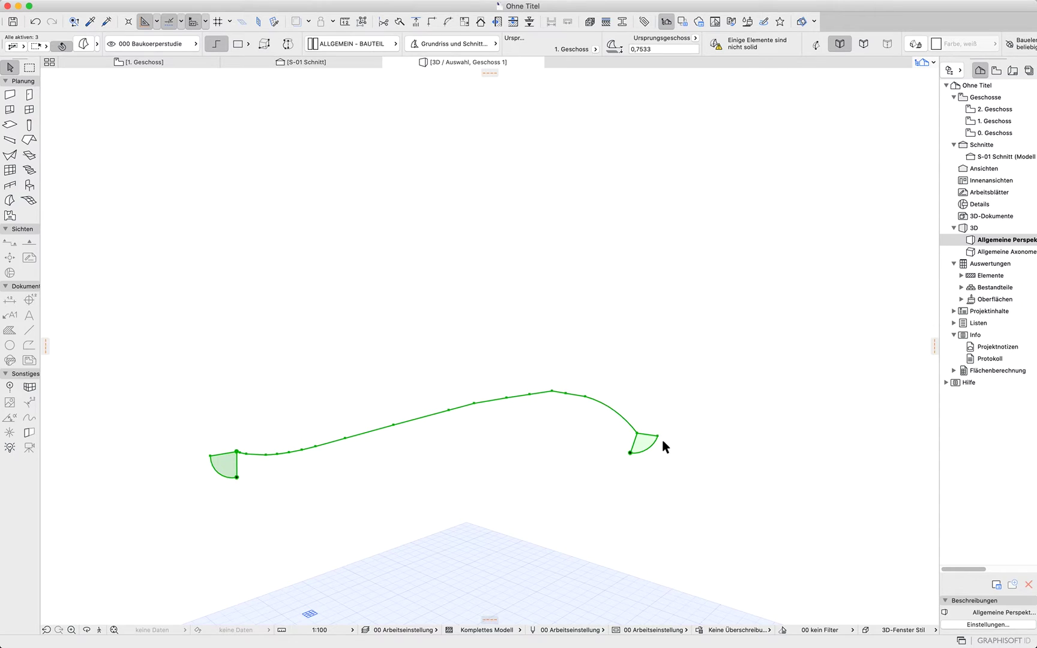
Merge the edge polyline and the first quarter-circle profile into one morph with a Boolean union
{"action": "left_click", "coordinate": [373, 546]}
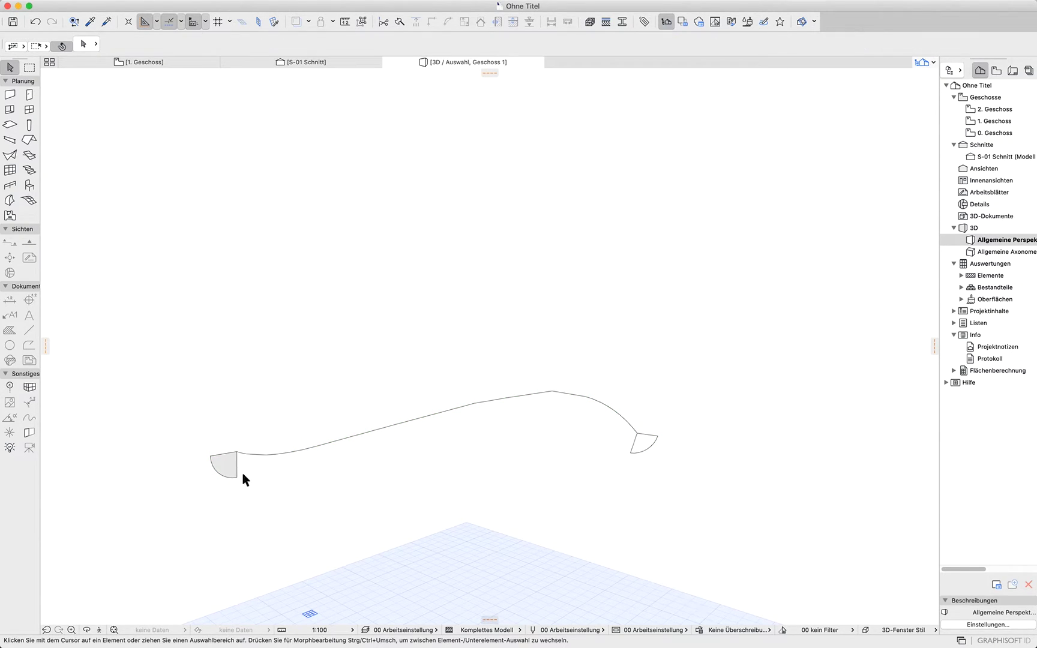
{"action": "left_click_drag", "start_coordinate": [247, 434], "coordinate": [195, 496]}
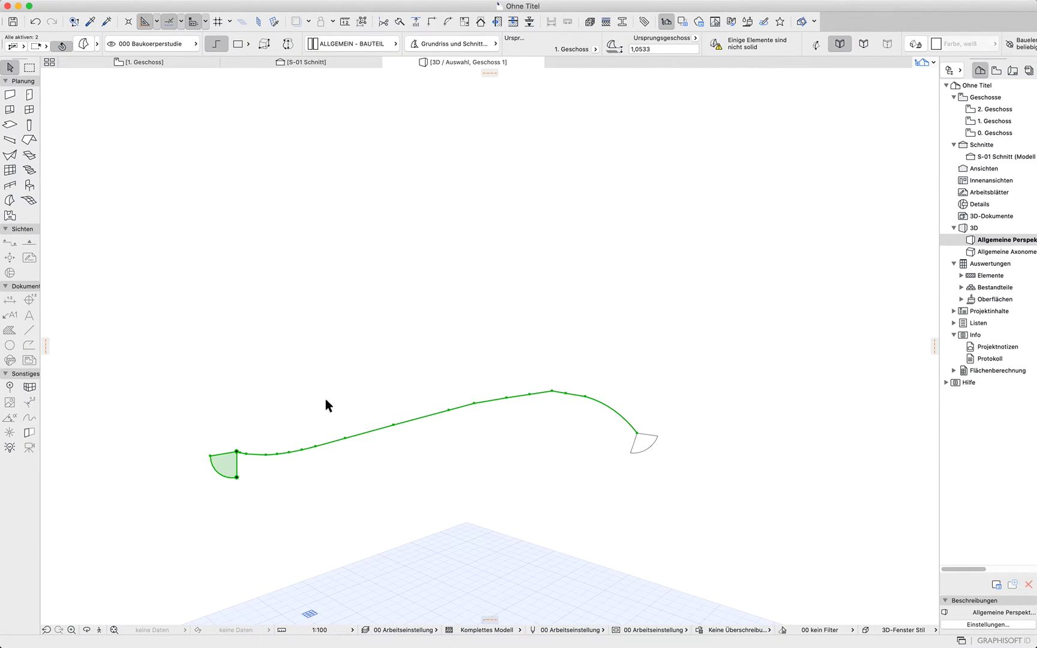
{"action": "right_click", "coordinate": [557, 218]}
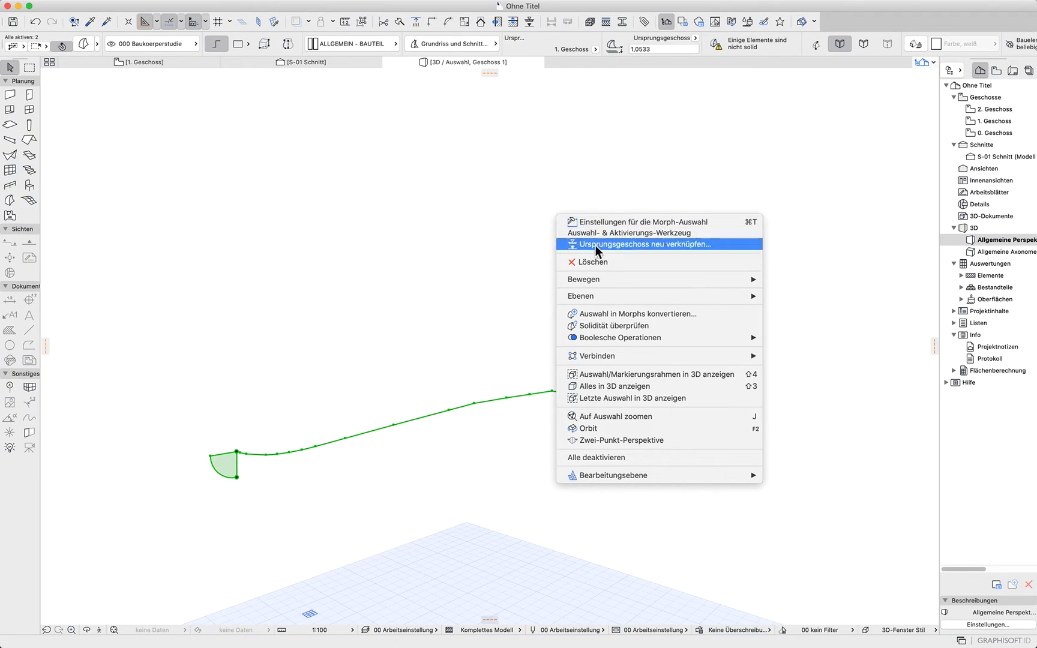
{"action": "mouse_move", "coordinate": [635, 345]}
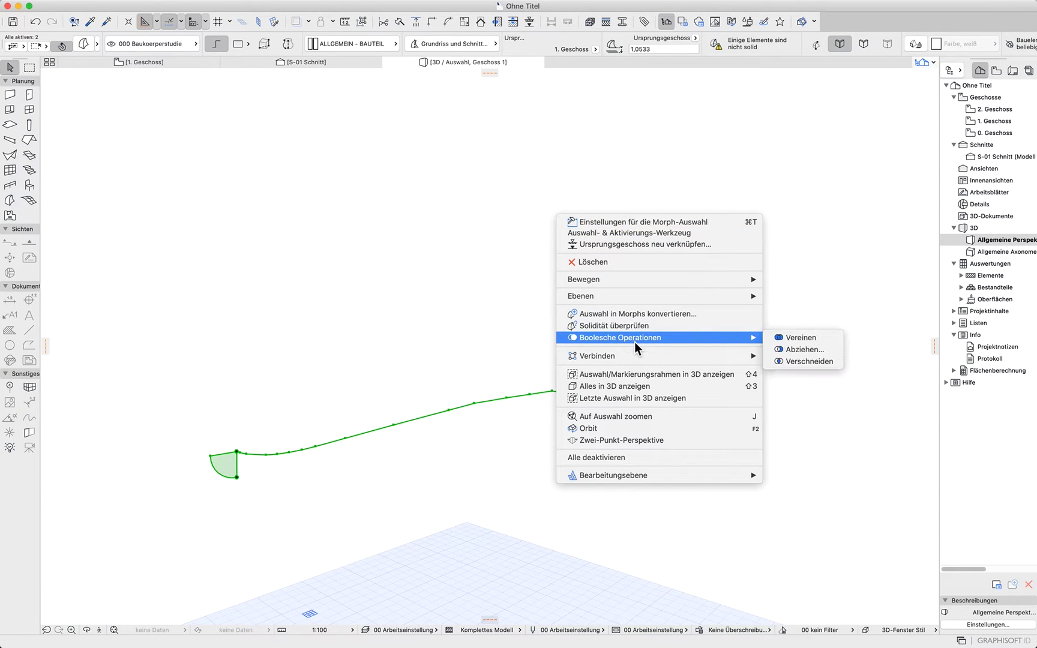
{"action": "left_click", "coordinate": [800, 338]}
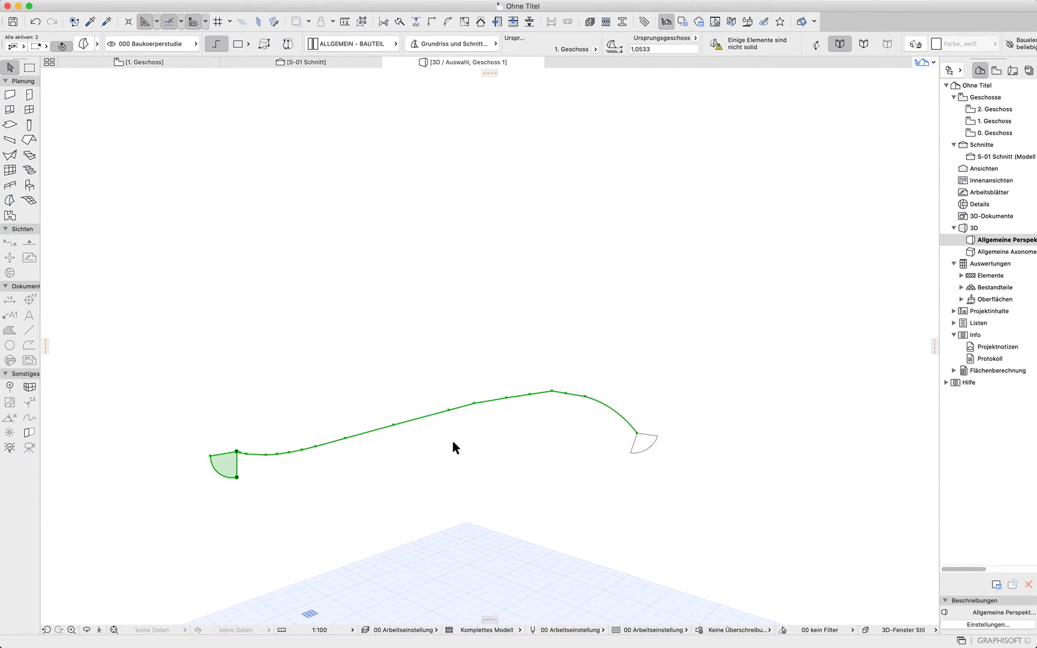
Start a tube extrusion of the first quarter-circle face from its upper corner and follow the path's first points around the bend
{"action": "left_click", "coordinate": [227, 473]}
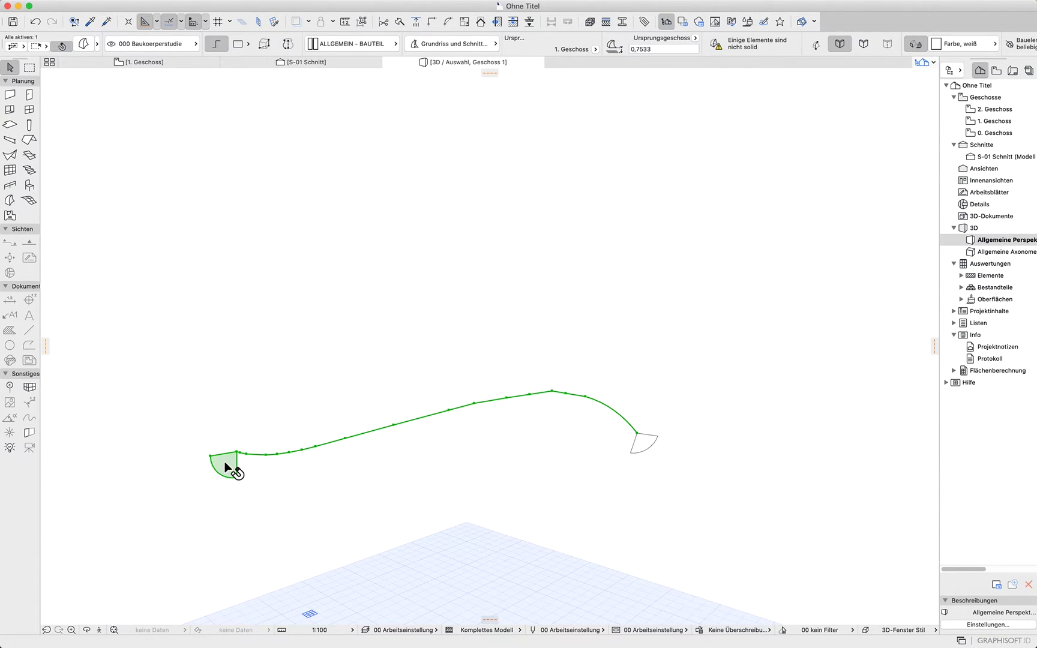
{"action": "left_click", "coordinate": [227, 472]}
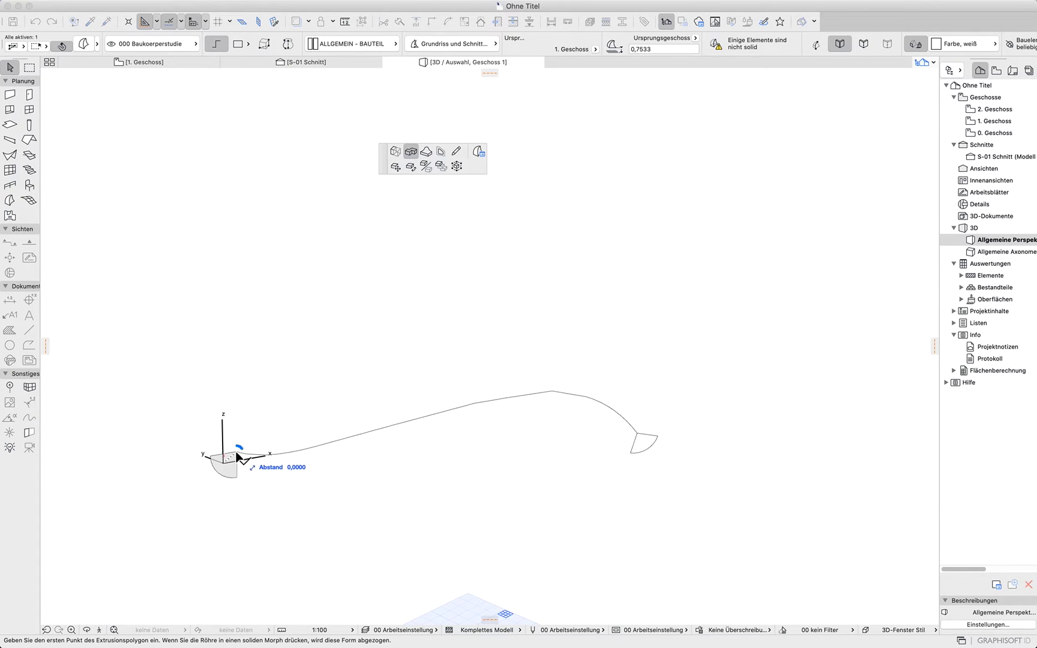
{"action": "left_click", "coordinate": [237, 452]}
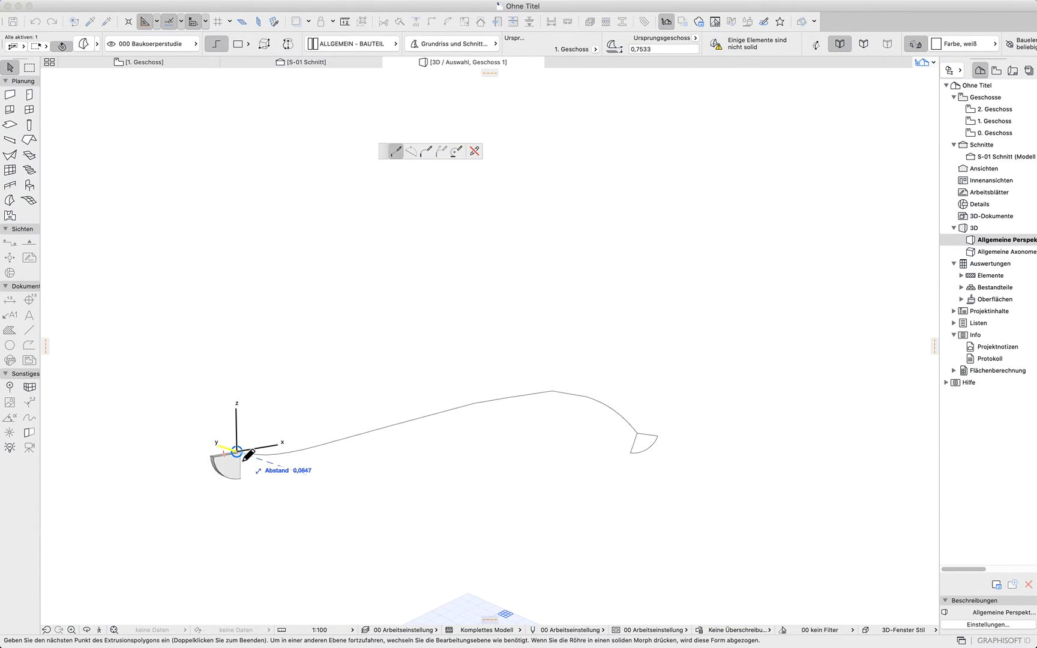
{"action": "key", "text": "Tab"}
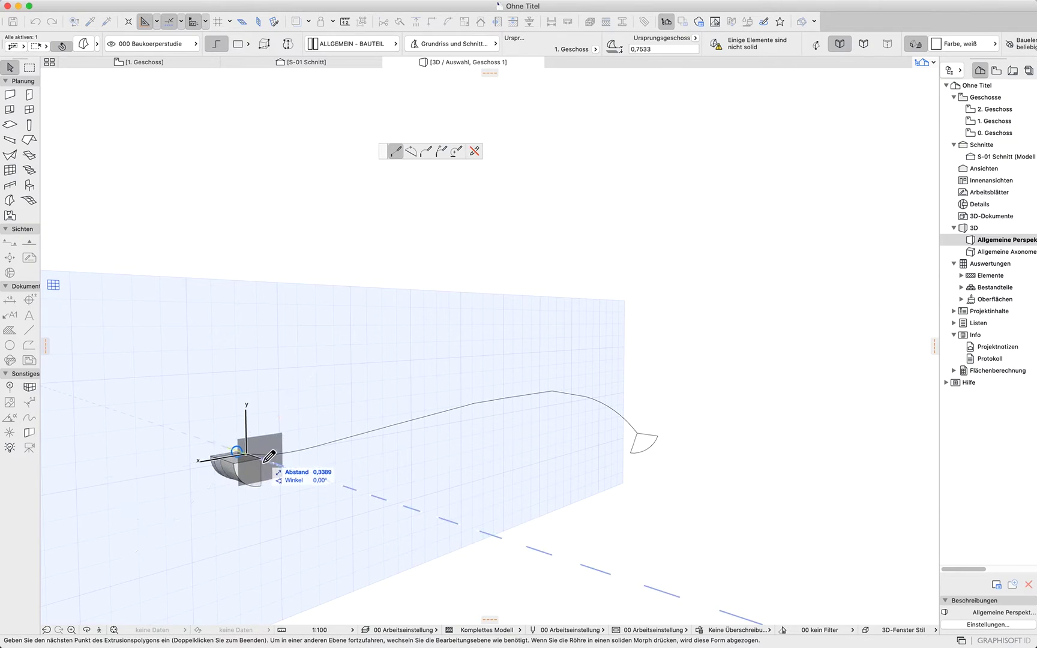
{"action": "key", "text": "Tab"}
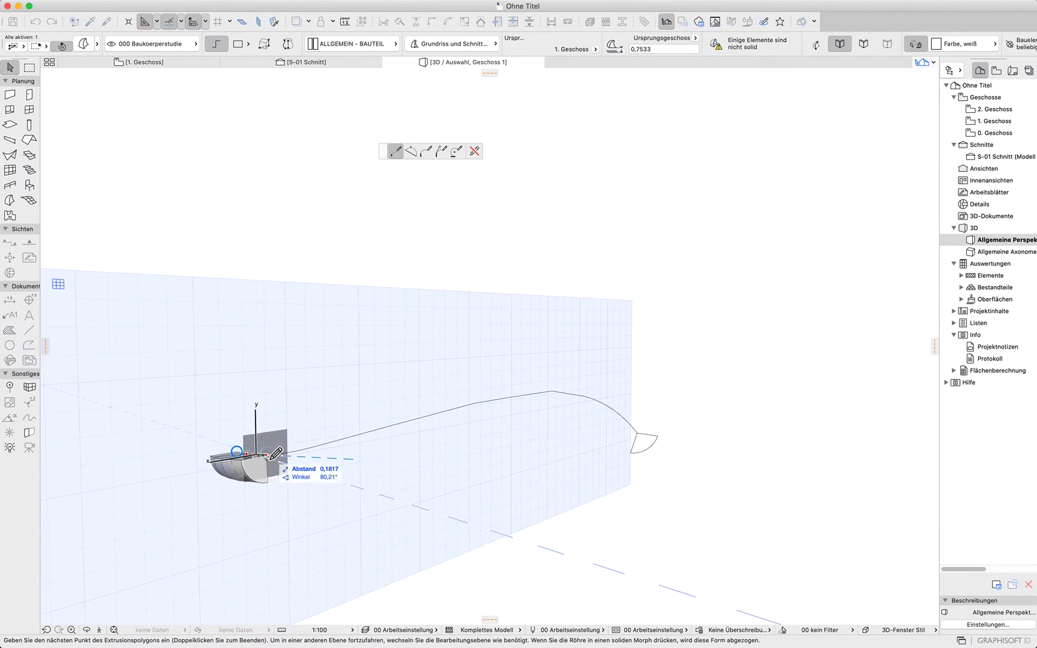
{"action": "key", "text": "Tab"}
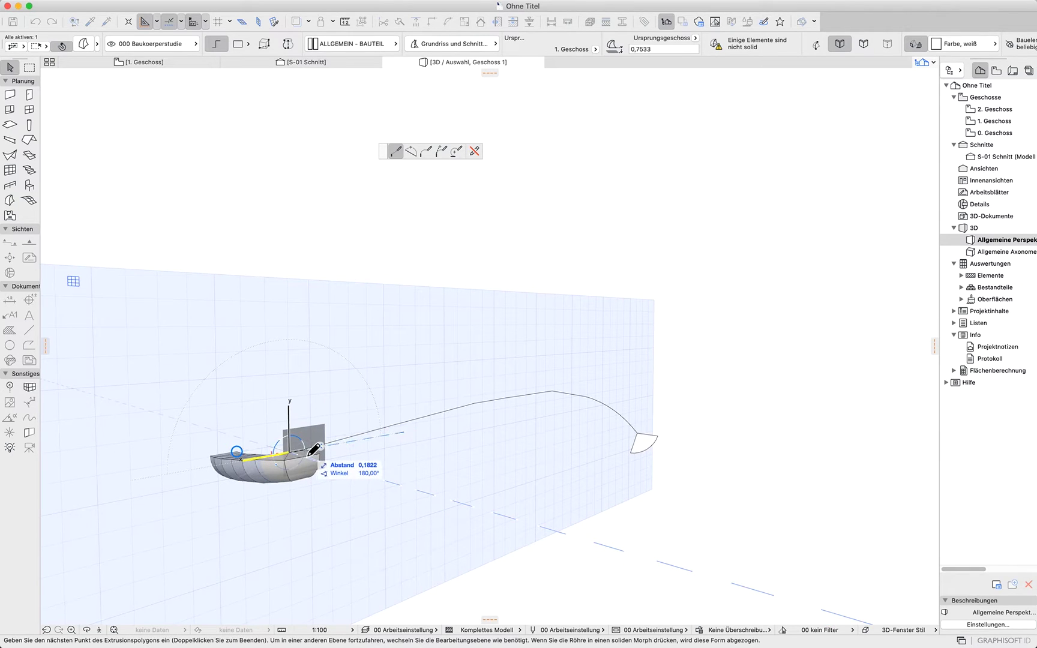
{"action": "middle_click_drag", "start_coordinate": [314, 450], "coordinate": [358, 534], "text": "shift"}
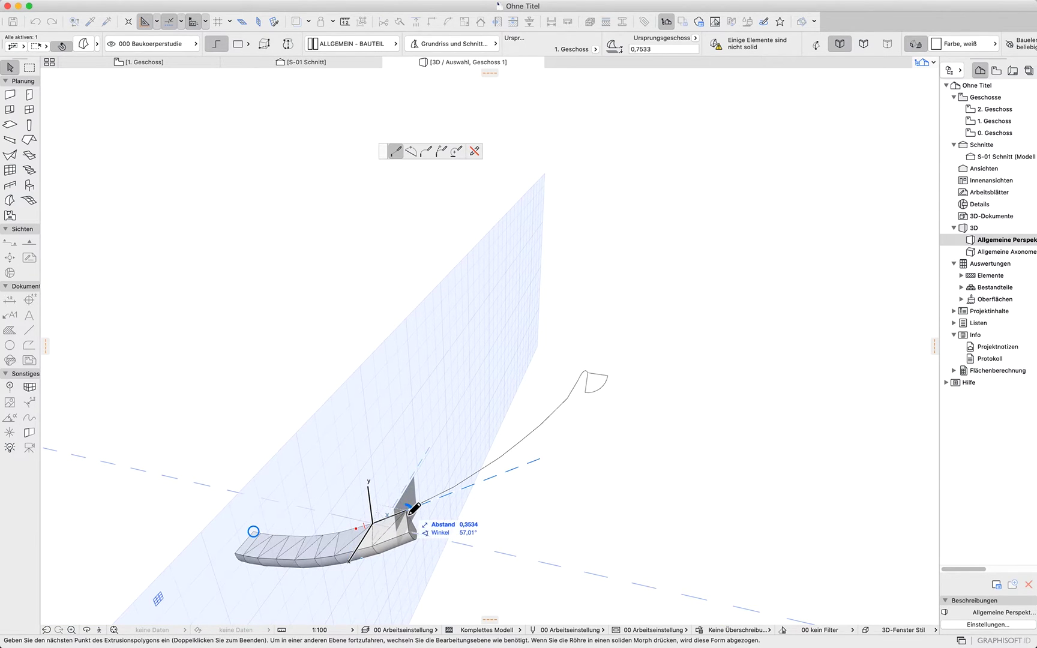
Continue the tube extrusion of the quarter-circle profile point by point along the path's middle stretch toward the second bend
{"action": "left_click", "coordinate": [414, 508]}
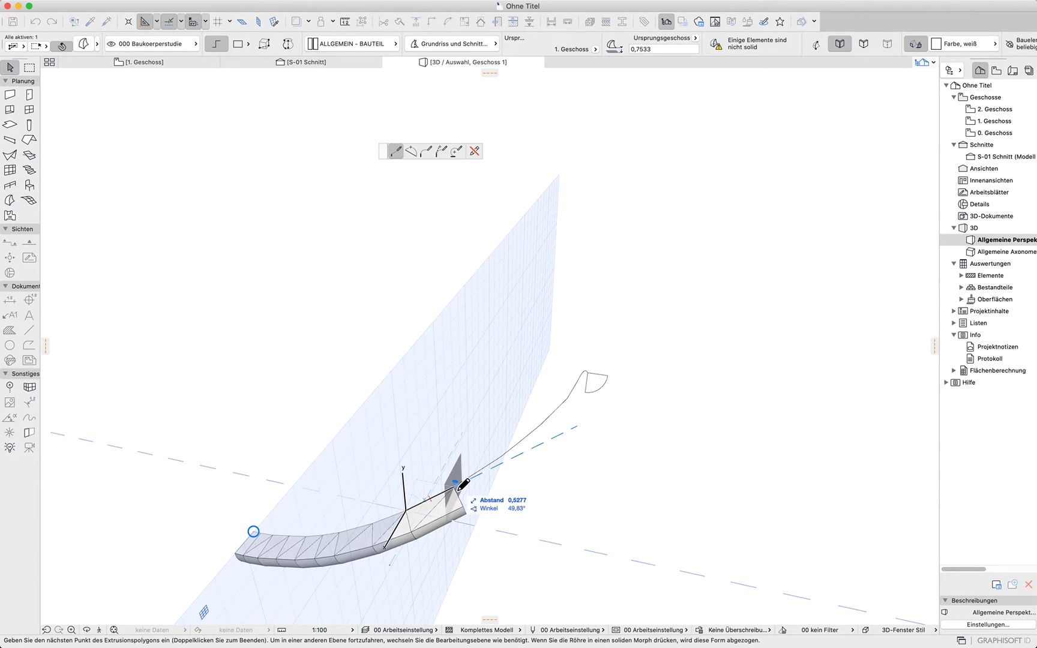
{"action": "left_click", "coordinate": [459, 487]}
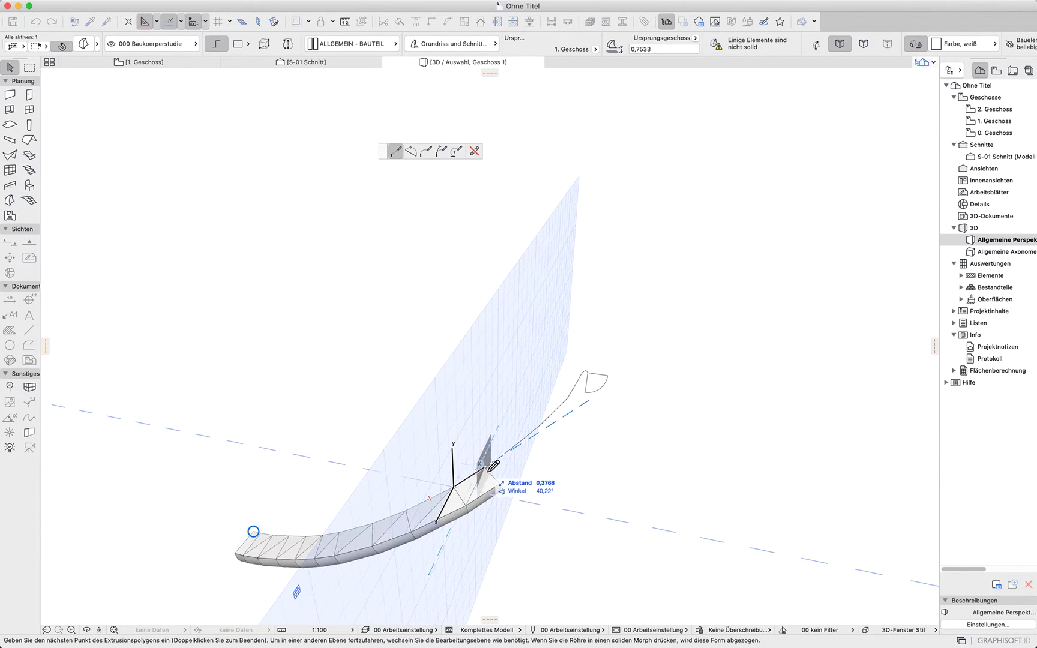
{"action": "left_click", "coordinate": [504, 460]}
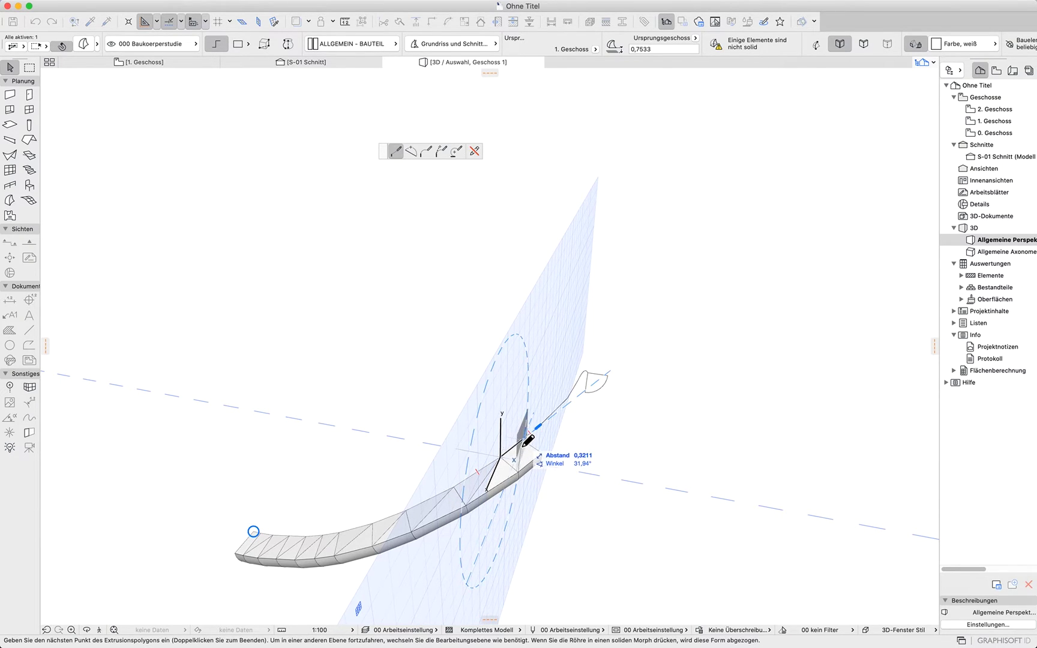
{"action": "left_click", "coordinate": [522, 445]}
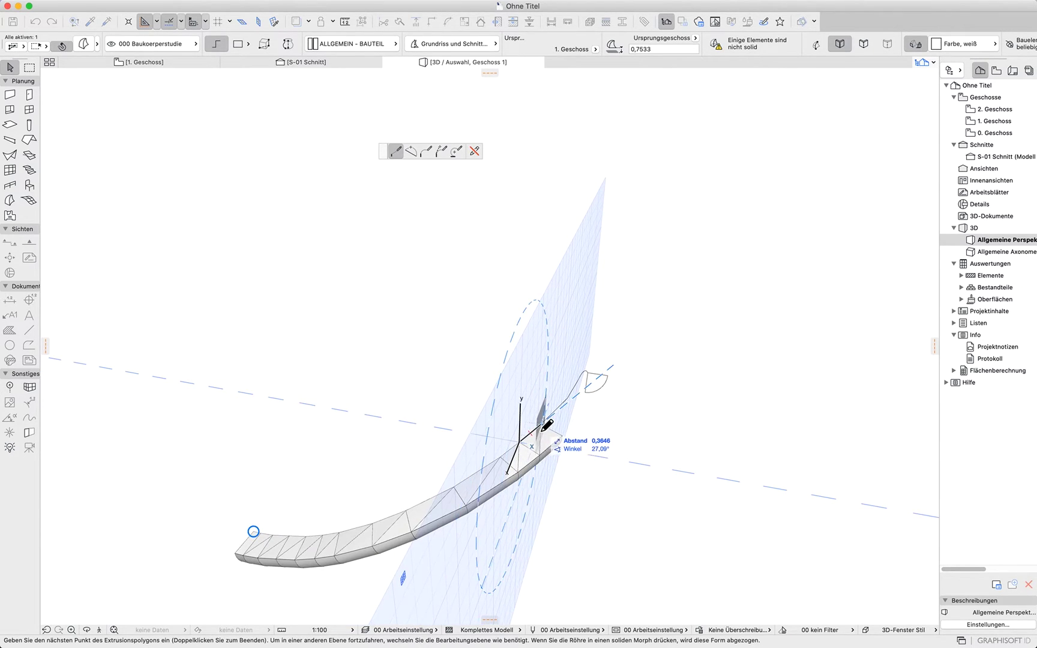
{"action": "left_click", "coordinate": [543, 428]}
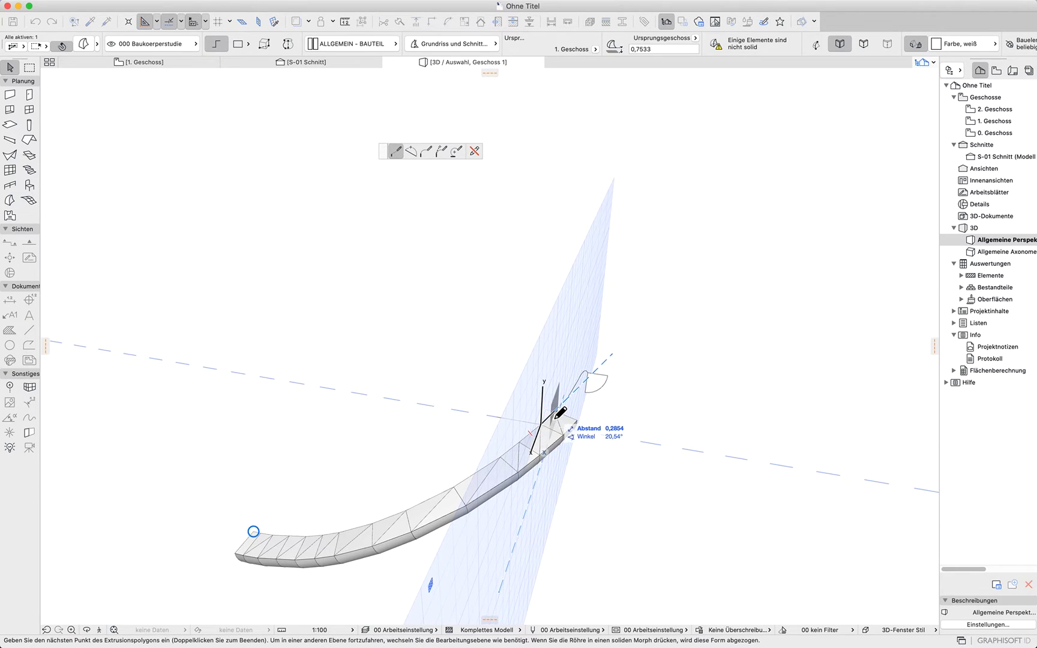
{"action": "left_click", "coordinate": [559, 414]}
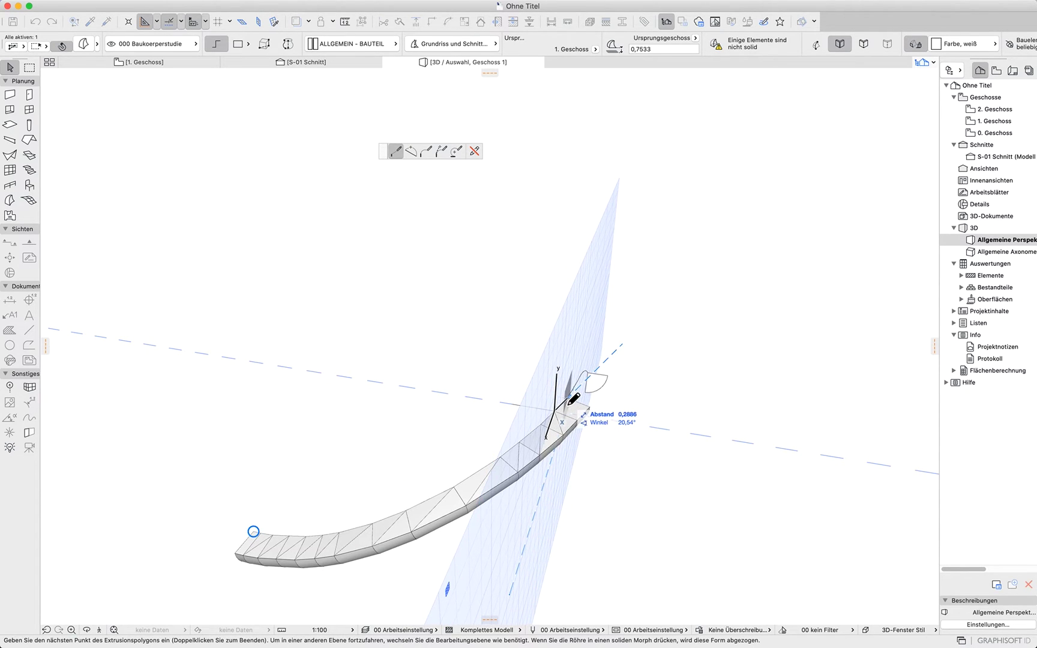
{"action": "left_click", "coordinate": [569, 399]}
Carry the tube extrusion around the second bend to the path's end point and finish it there
{"action": "middle_click_drag", "start_coordinate": [569, 399], "coordinate": [495, 401], "text": "shift"}
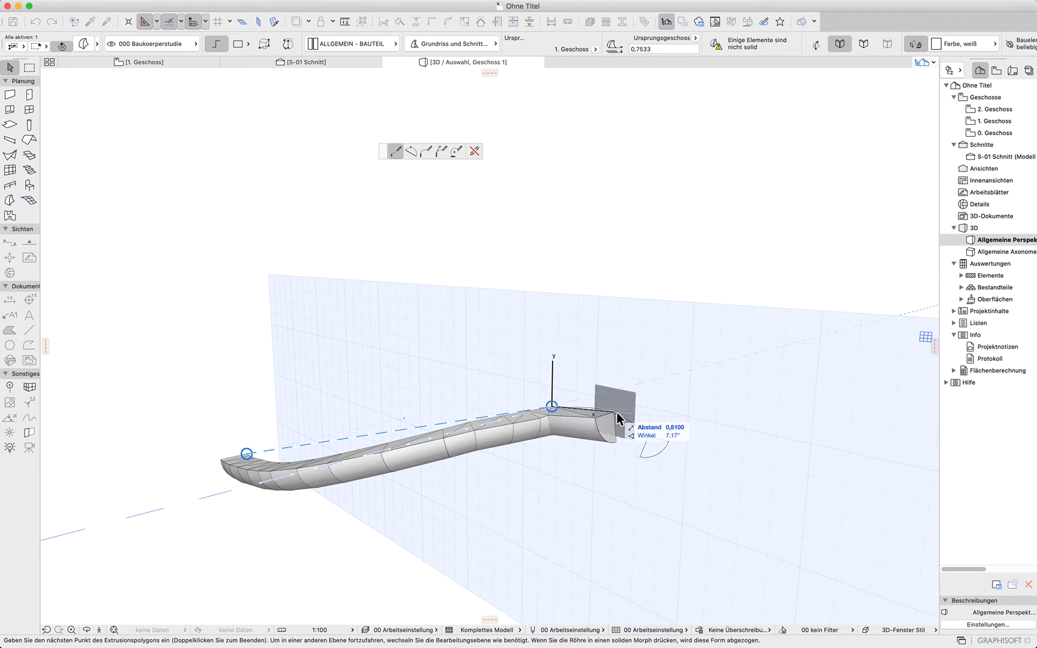
{"action": "middle_click_drag", "start_coordinate": [575, 454], "coordinate": [562, 540], "text": "shift"}
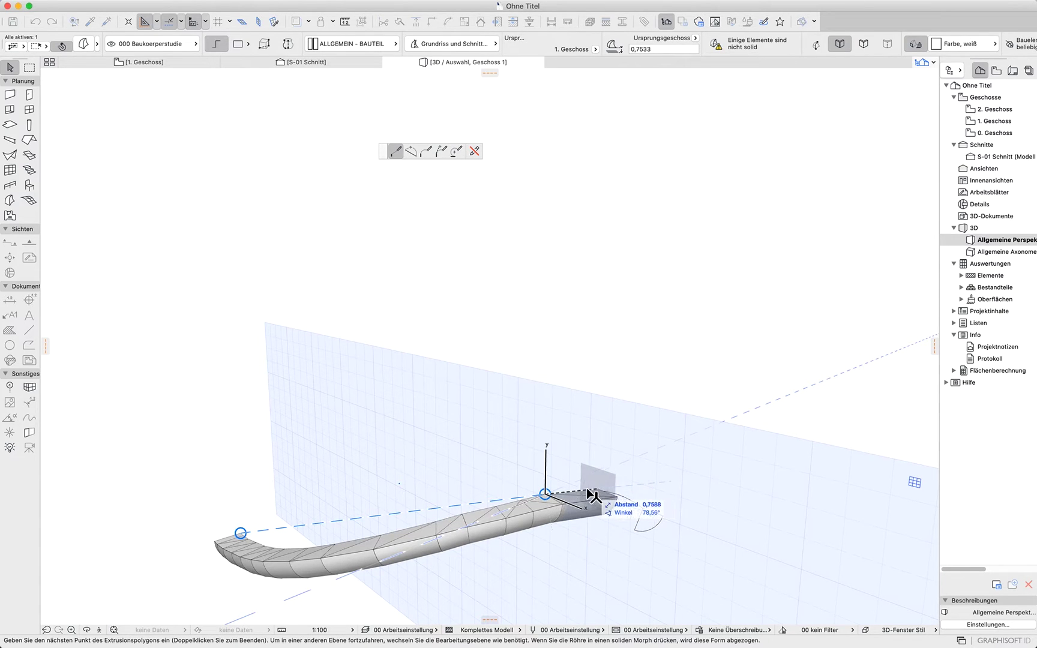
{"action": "key", "text": "Tab"}
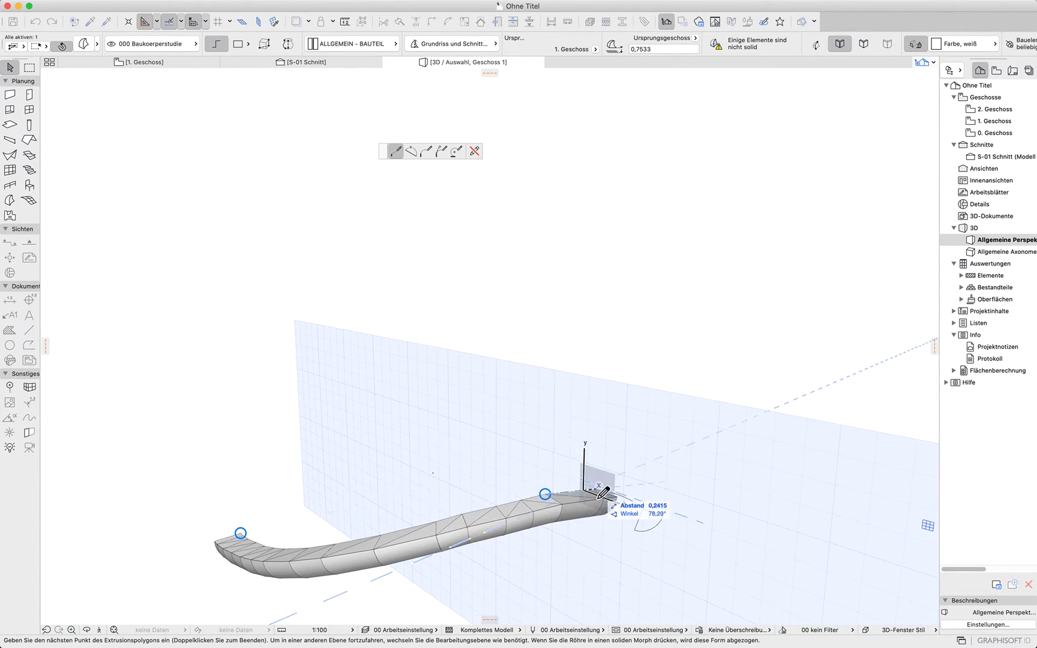
{"action": "middle_click_drag", "start_coordinate": [621, 500], "coordinate": [268, 433], "text": "shift"}
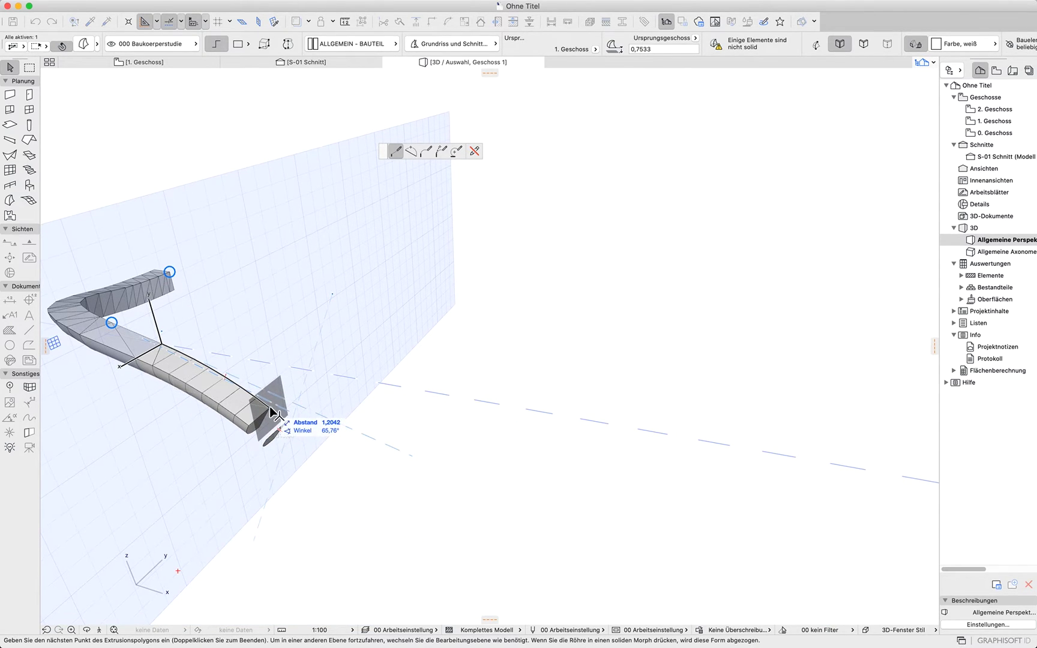
{"action": "left_click", "coordinate": [271, 408]}
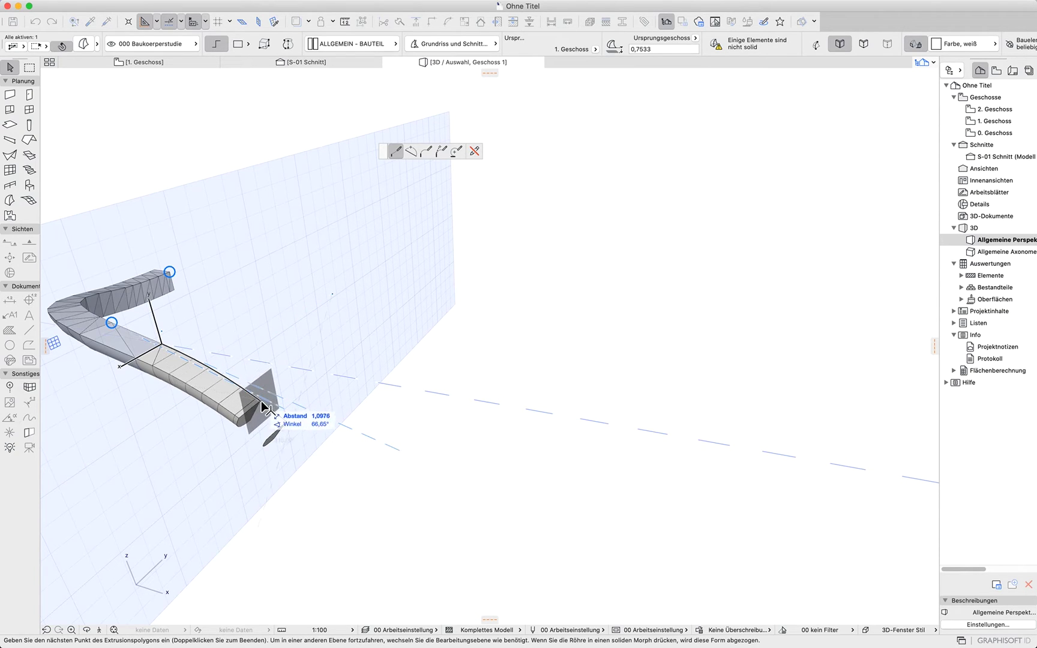
{"action": "left_click", "coordinate": [288, 421]}
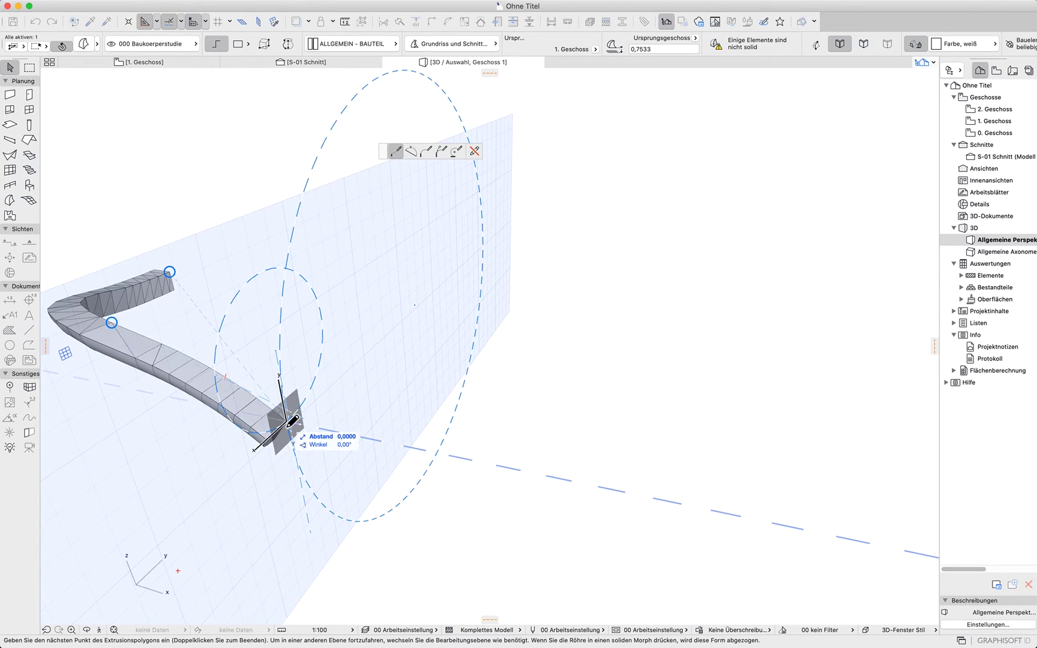
{"action": "double_click", "coordinate": [287, 421]}
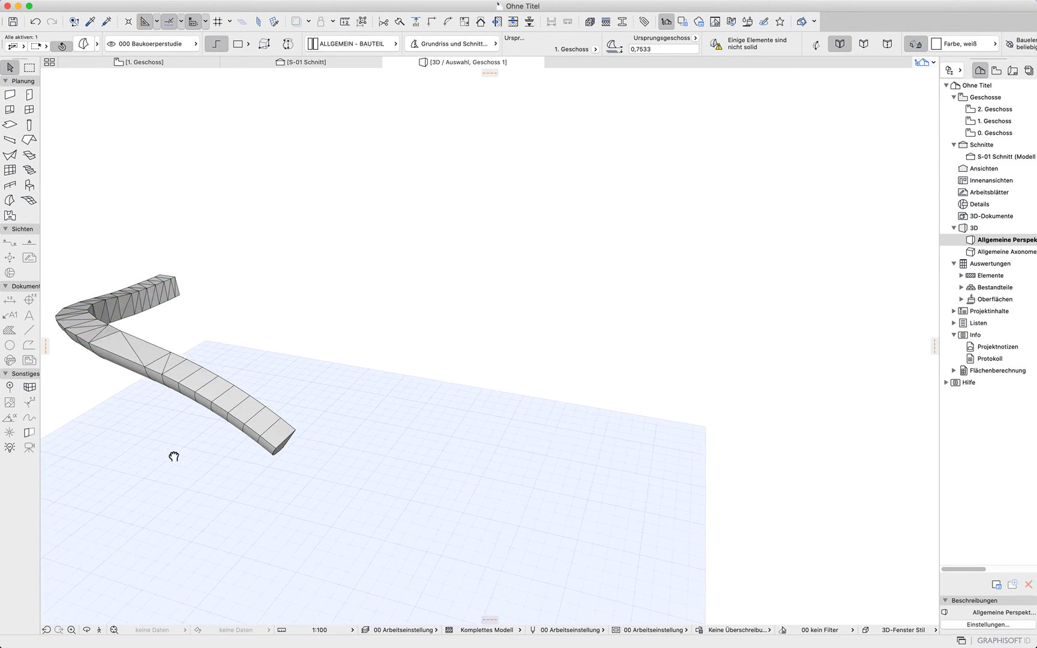
Deselect the gutter morph, show all elements in 3D, and inspect the gutter's end on the roof edge
{"action": "middle_click_drag", "start_coordinate": [173, 456], "coordinate": [505, 472]}
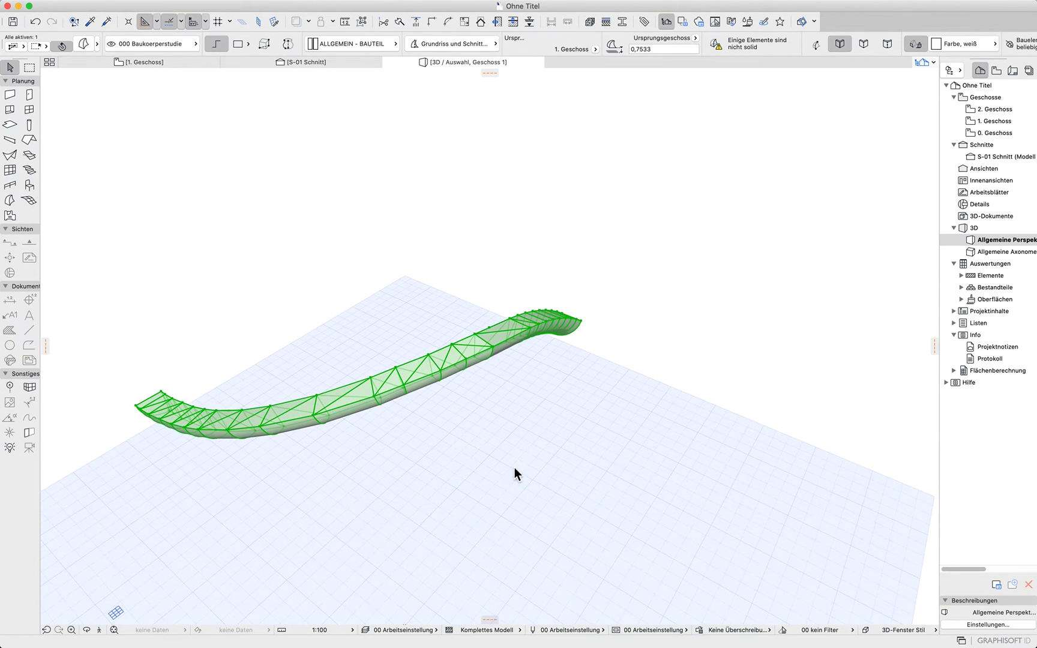
{"action": "left_click", "coordinate": [513, 465]}
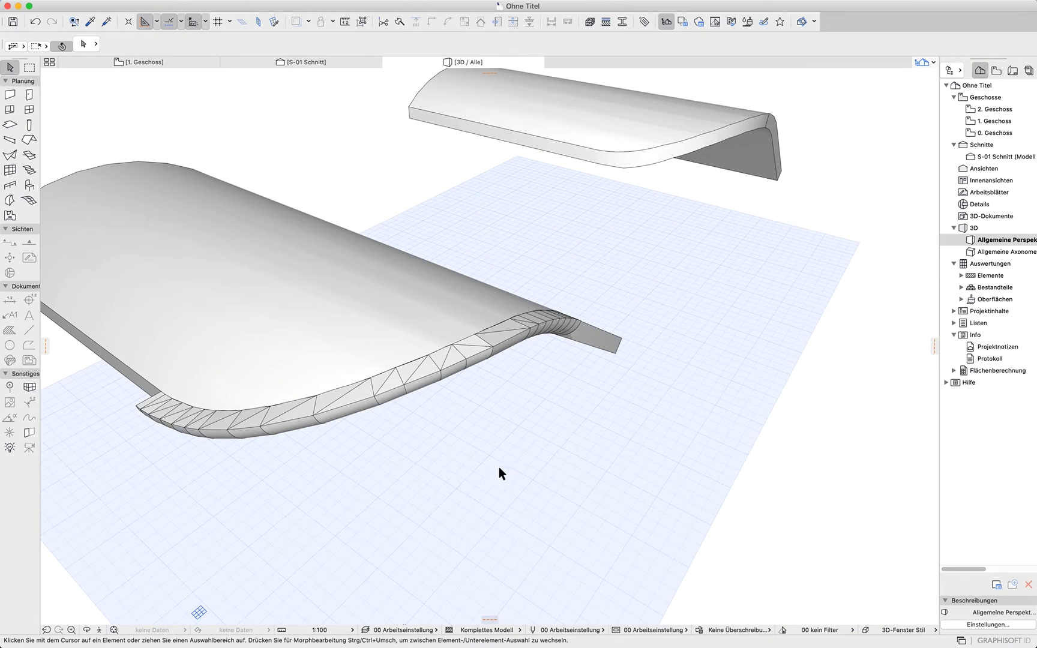
{"action": "middle_click_drag", "start_coordinate": [498, 472], "coordinate": [420, 285], "text": "shift"}
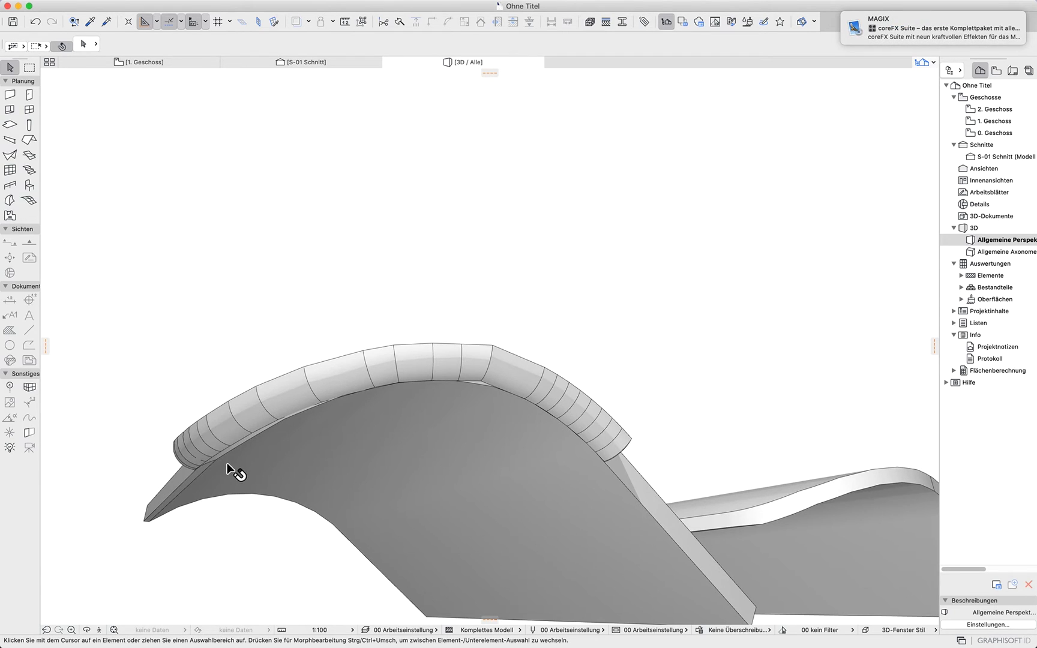
{"action": "middle_click_drag", "start_coordinate": [232, 469], "coordinate": [233, 587], "text": "shift"}
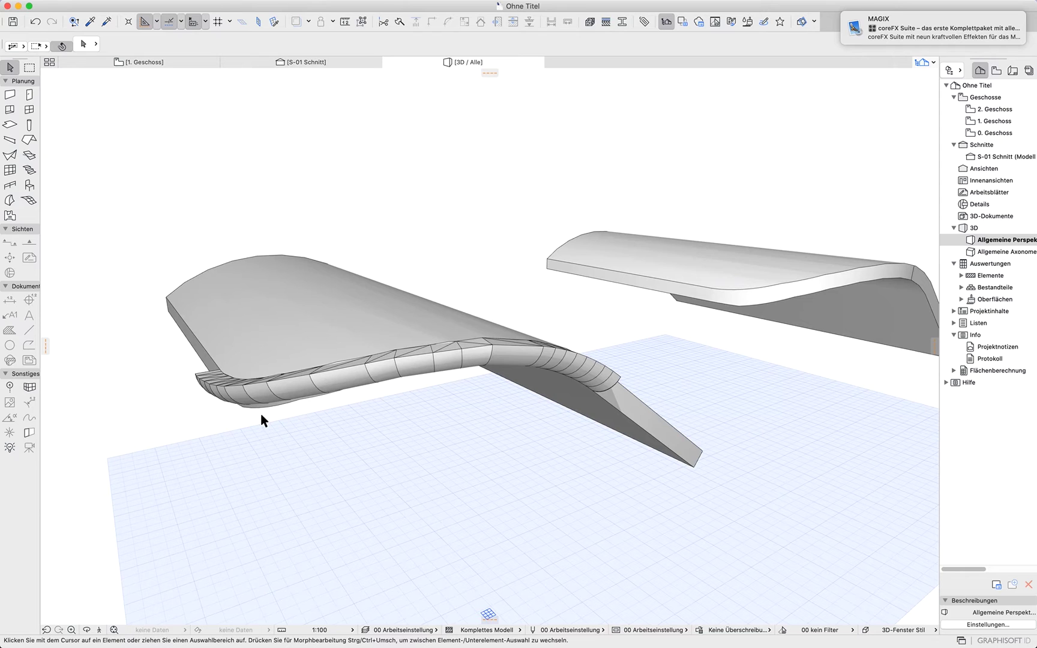
{"action": "scroll", "coordinate": [733, 468], "scroll_direction": "up", "scroll_amount": 10}
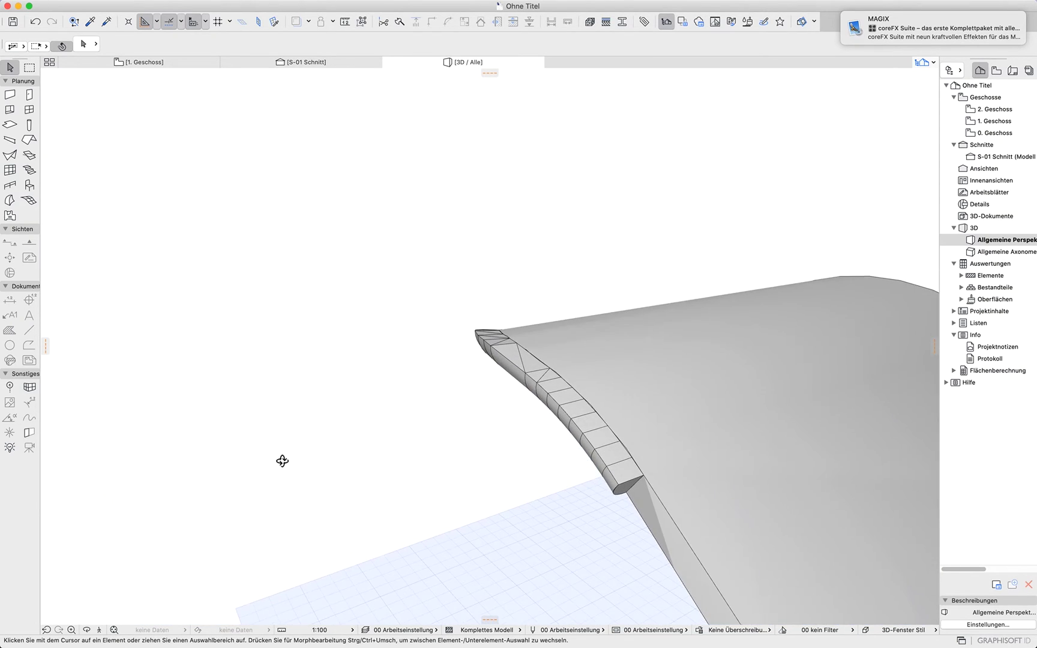
{"action": "middle_click_drag", "start_coordinate": [624, 486], "coordinate": [264, 202]}
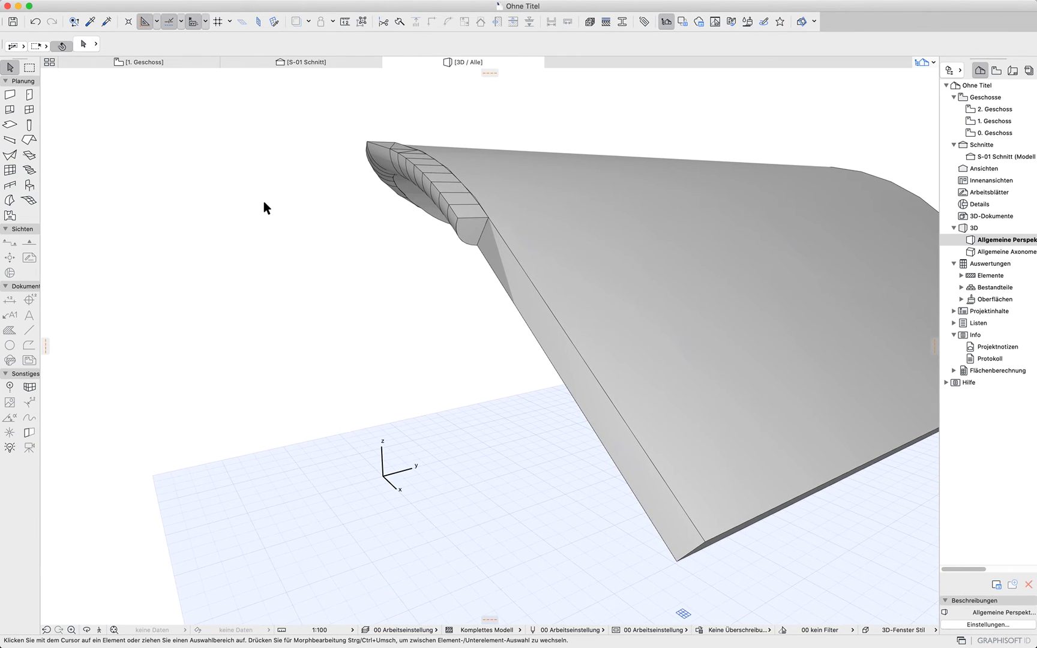
{"action": "left_click", "coordinate": [473, 234]}
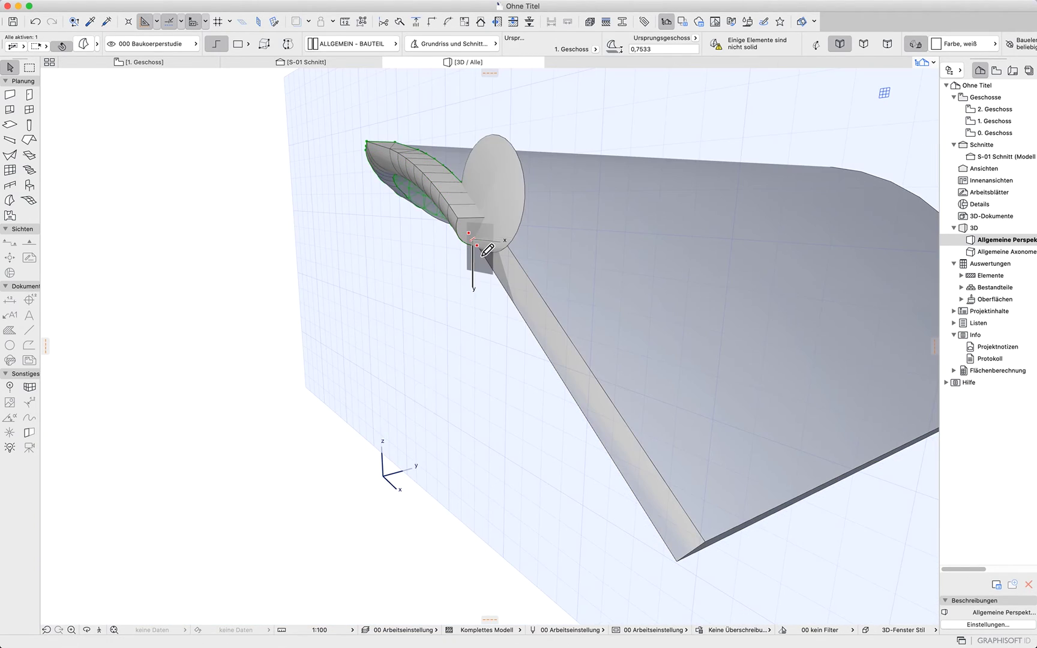
{"action": "left_click", "coordinate": [478, 246]}
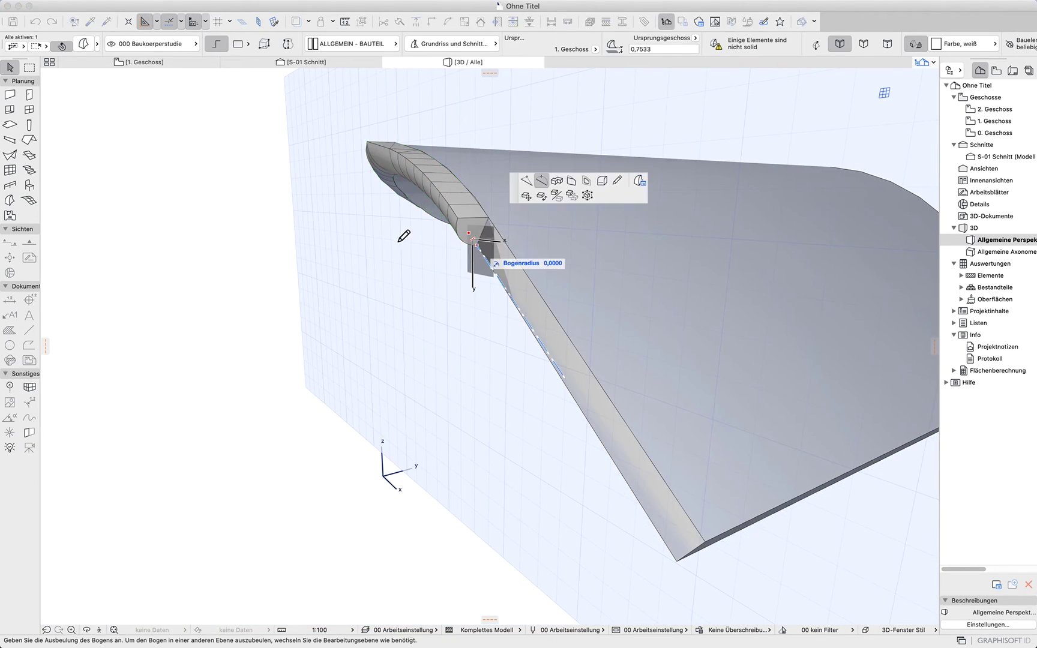
{"action": "left_click", "coordinate": [483, 198]}
{"action": "left_click", "coordinate": [474, 207]}
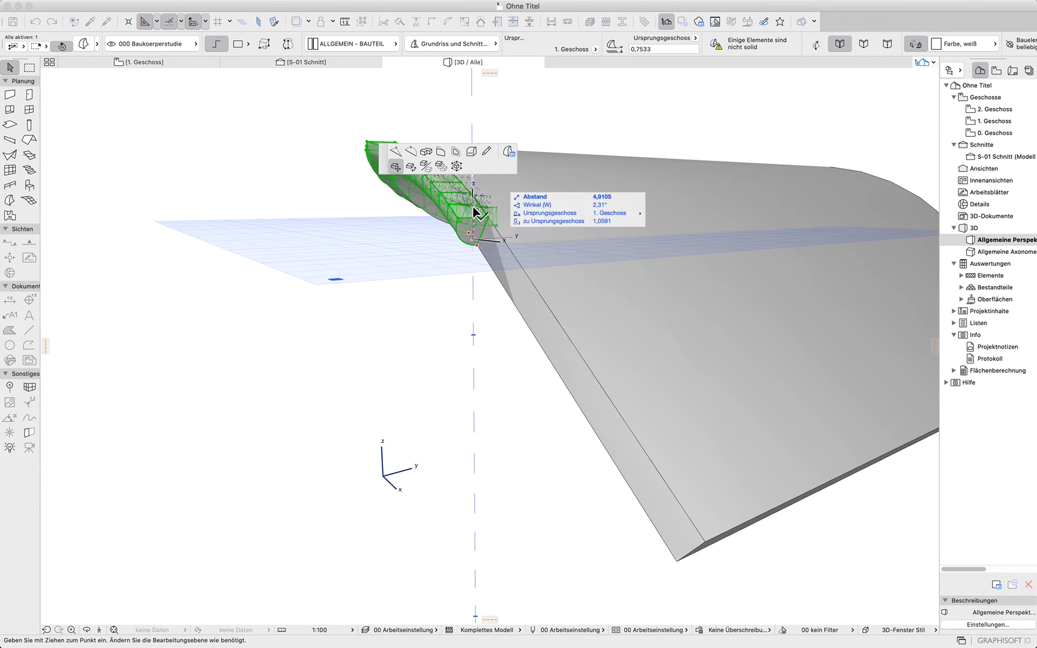
{"action": "key", "text": "Escape"}
Start a tube extrusion of the gutter's end face from its upper corner on the roof edge
{"action": "scroll", "coordinate": [435, 268], "scroll_direction": "up", "scroll_amount": 3, "text": "shift"}
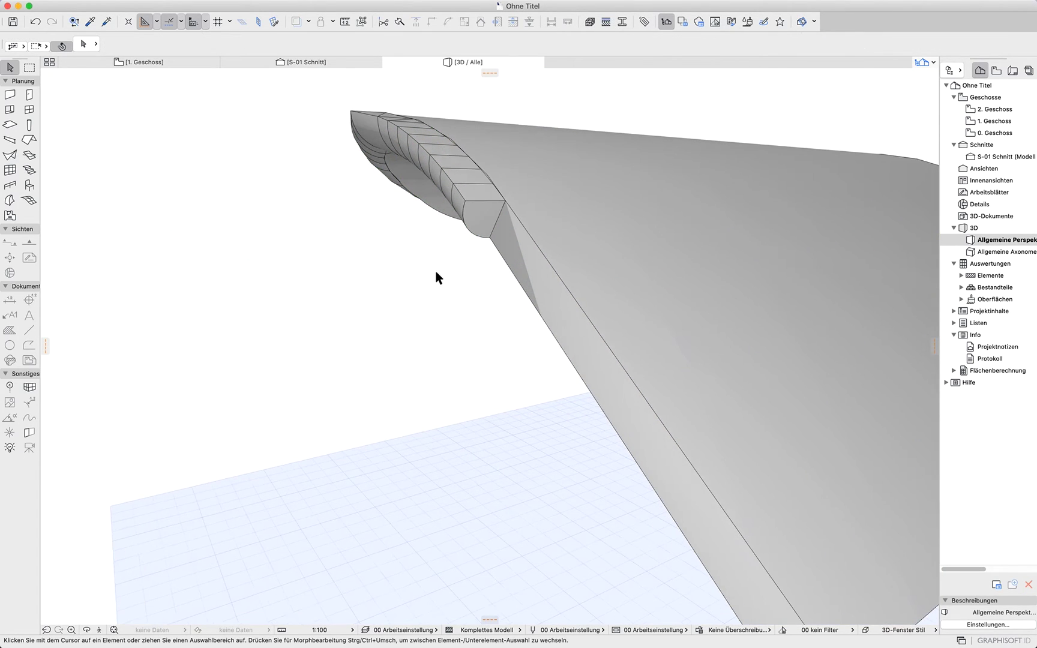
{"action": "left_click", "coordinate": [476, 210]}
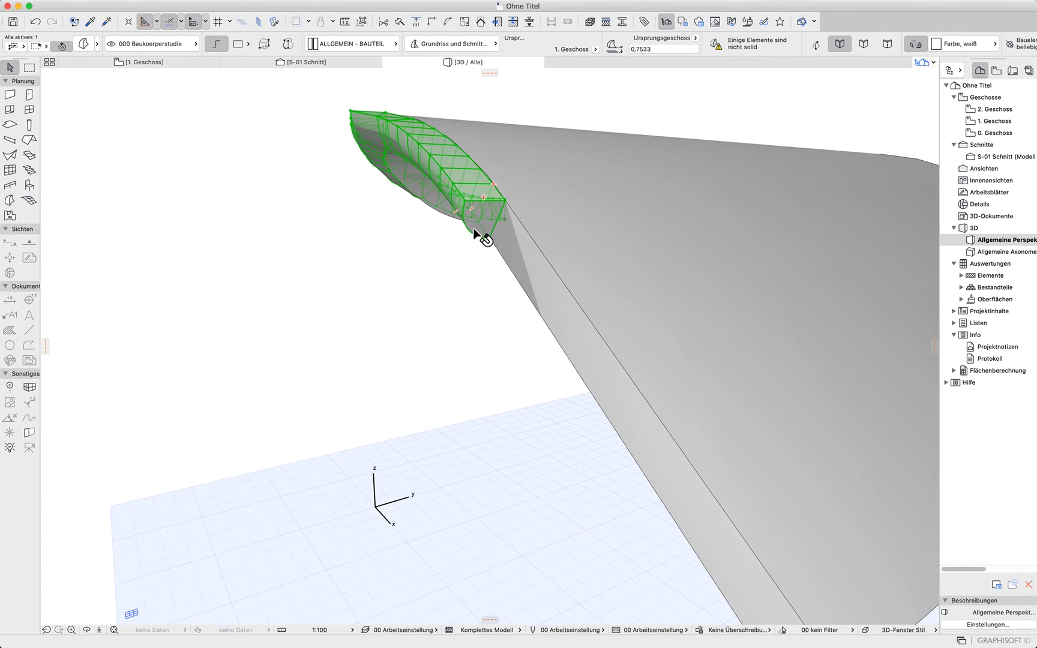
{"action": "left_click", "coordinate": [478, 231]}
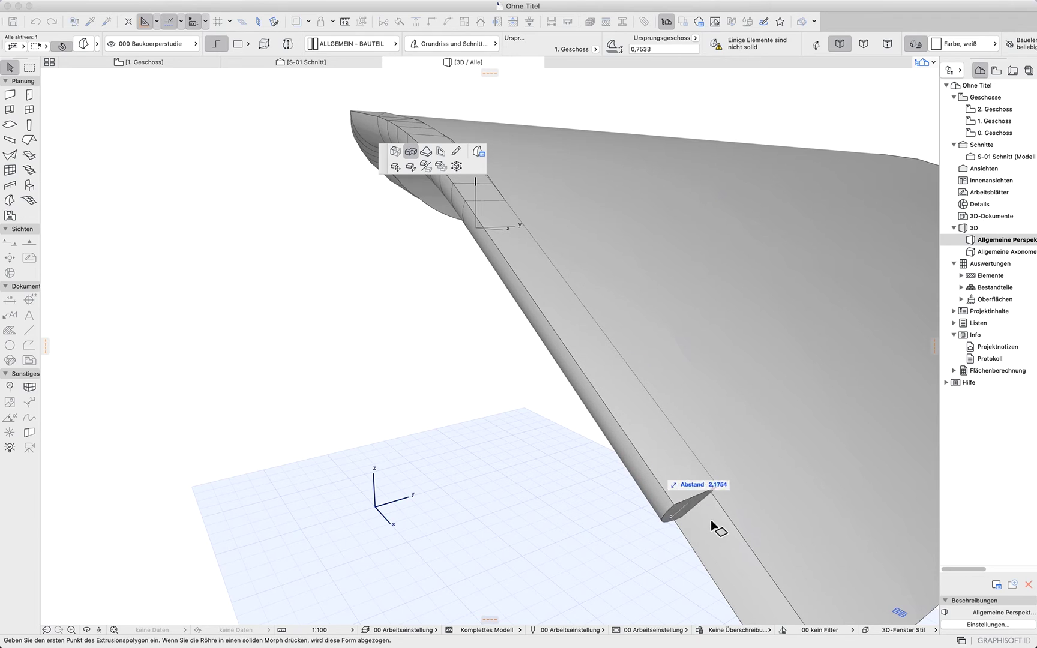
{"action": "middle_click_drag", "start_coordinate": [687, 525], "coordinate": [352, 300], "text": "shift"}
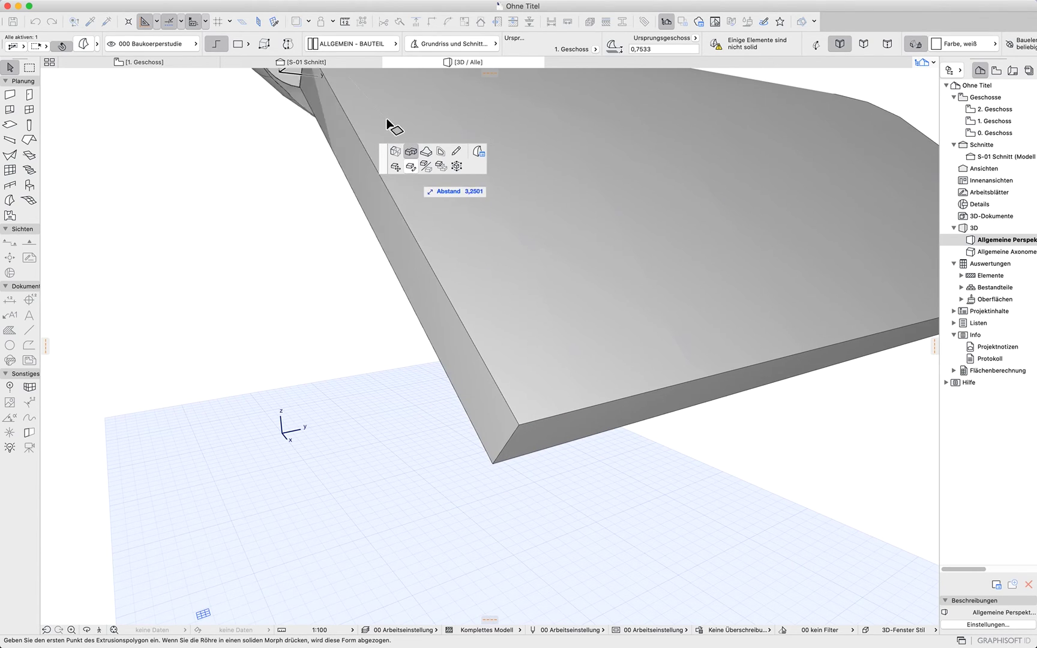
{"action": "left_click", "coordinate": [394, 152]}
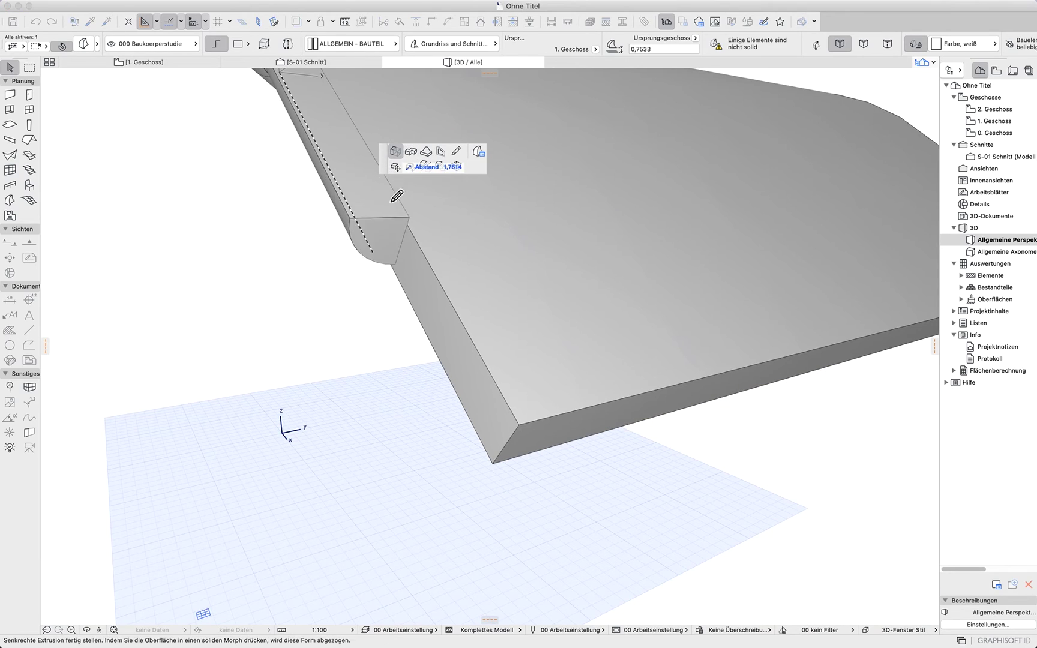
{"action": "left_click", "coordinate": [410, 151]}
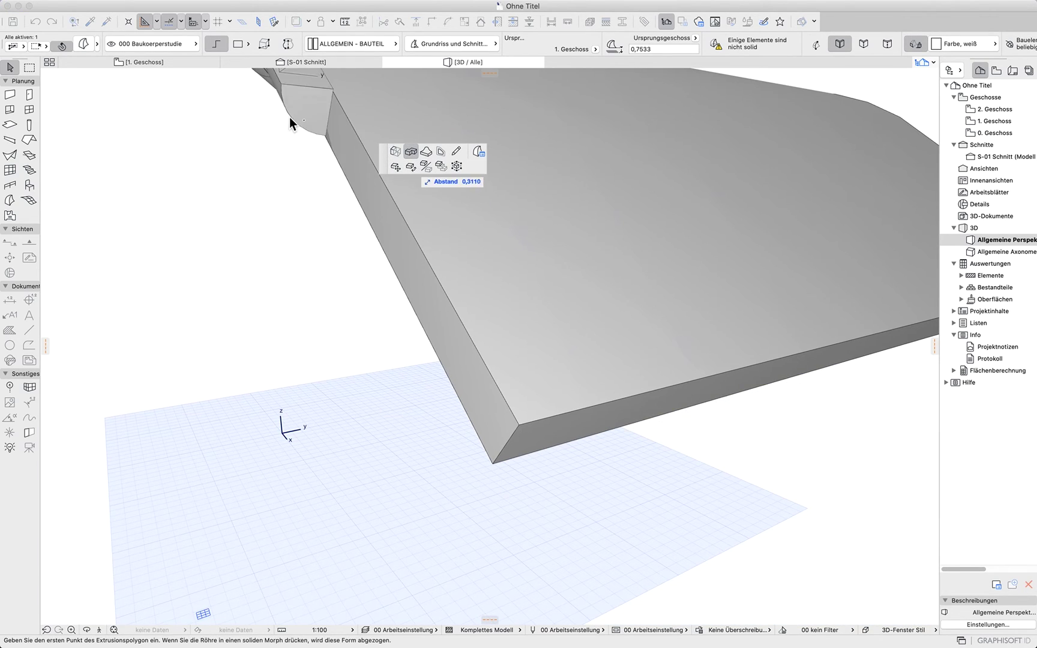
{"action": "middle_click_drag", "start_coordinate": [289, 117], "coordinate": [344, 398]}
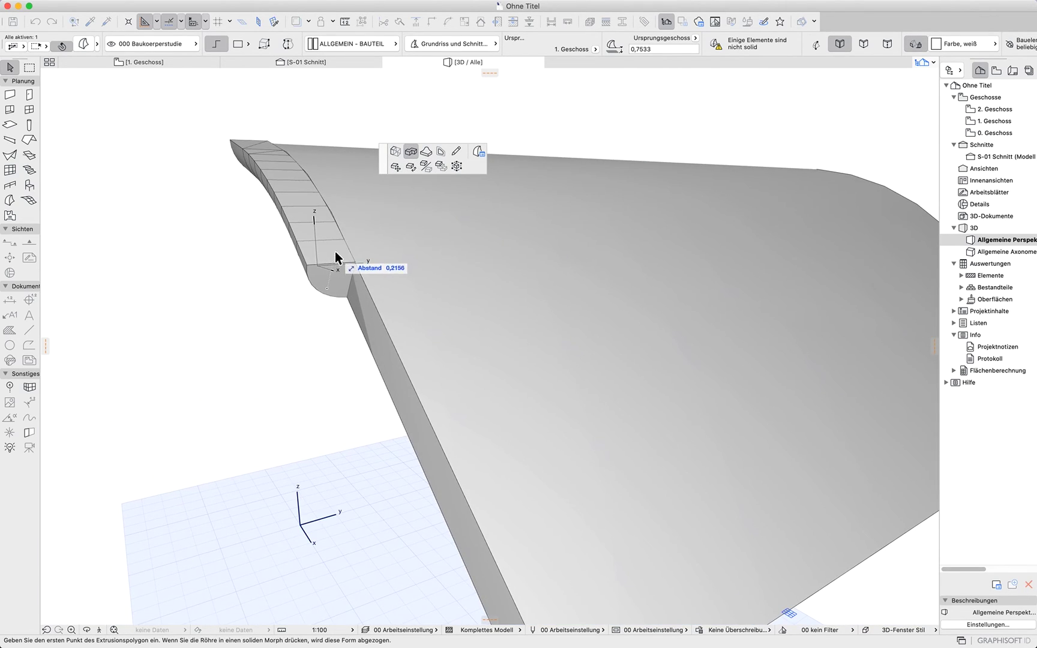
{"action": "left_click", "coordinate": [345, 317]}
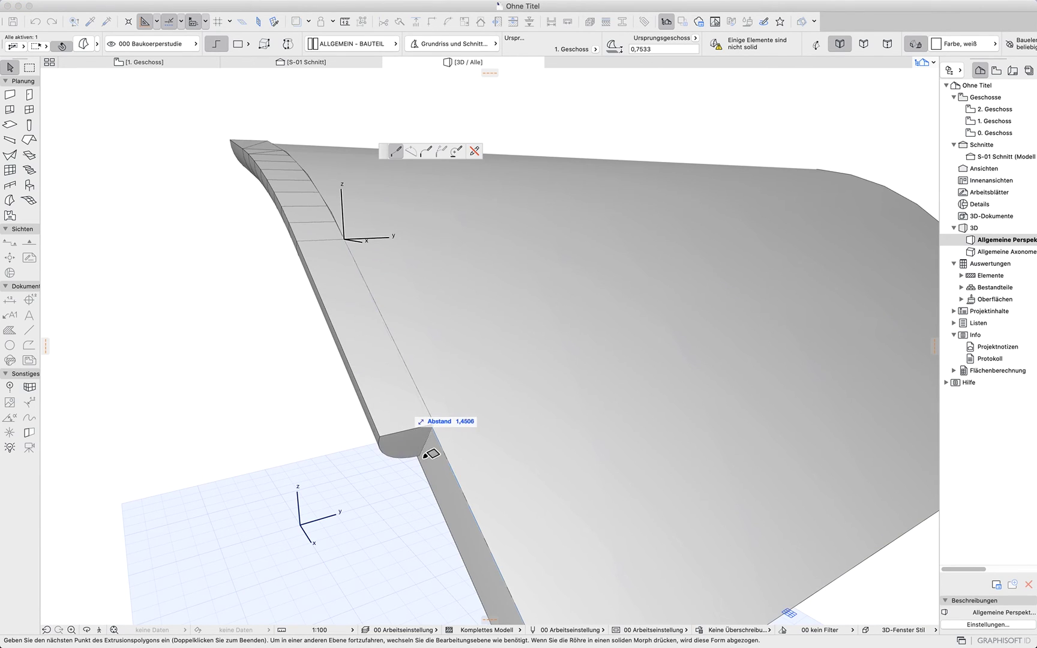
Extend the gutter tube straight along the sloping roof edge to the roof's lower corner and finish the extrusion
{"action": "middle_click_drag", "start_coordinate": [428, 424], "coordinate": [367, 234]}
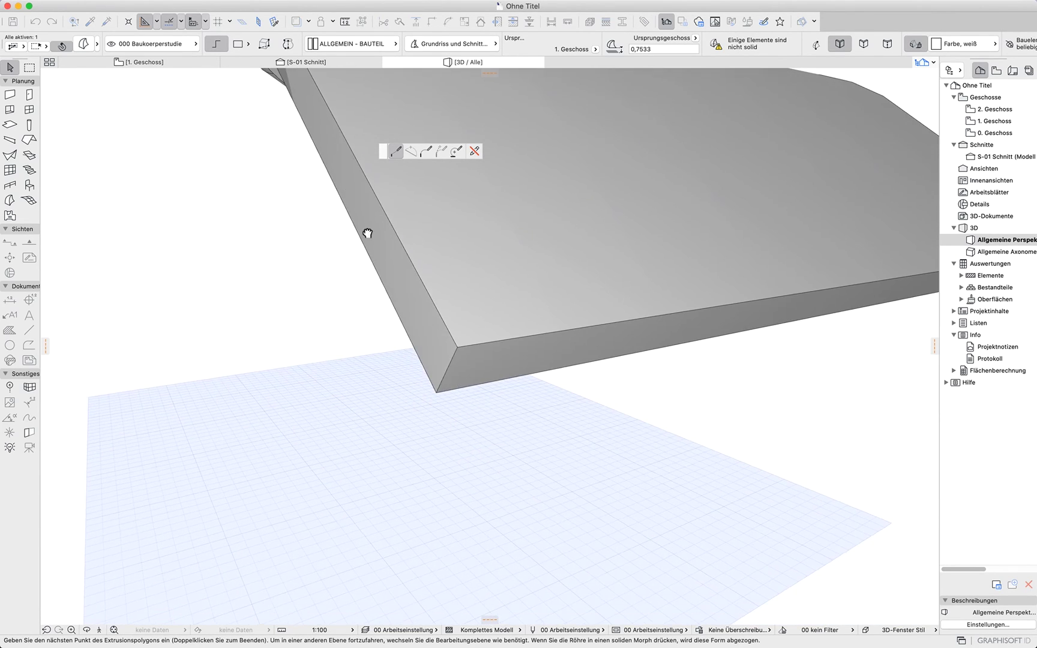
{"action": "left_click", "coordinate": [456, 346]}
{"action": "scroll", "coordinate": [297, 316], "scroll_direction": "down", "scroll_amount": 6}
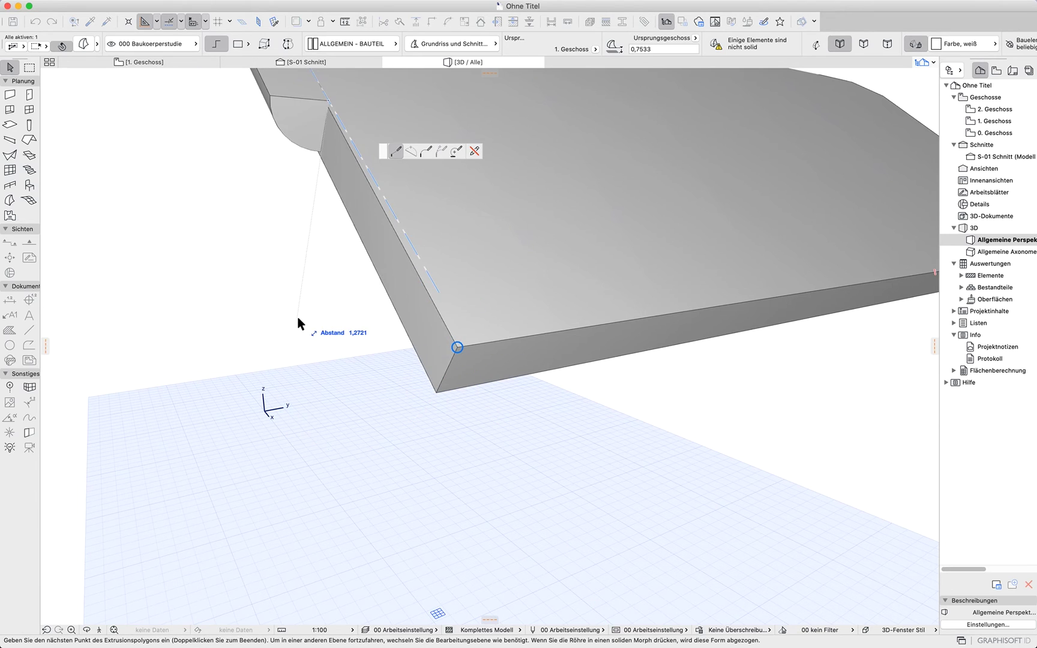
{"action": "middle_click_drag", "start_coordinate": [192, 238], "coordinate": [559, 336], "text": "shift"}
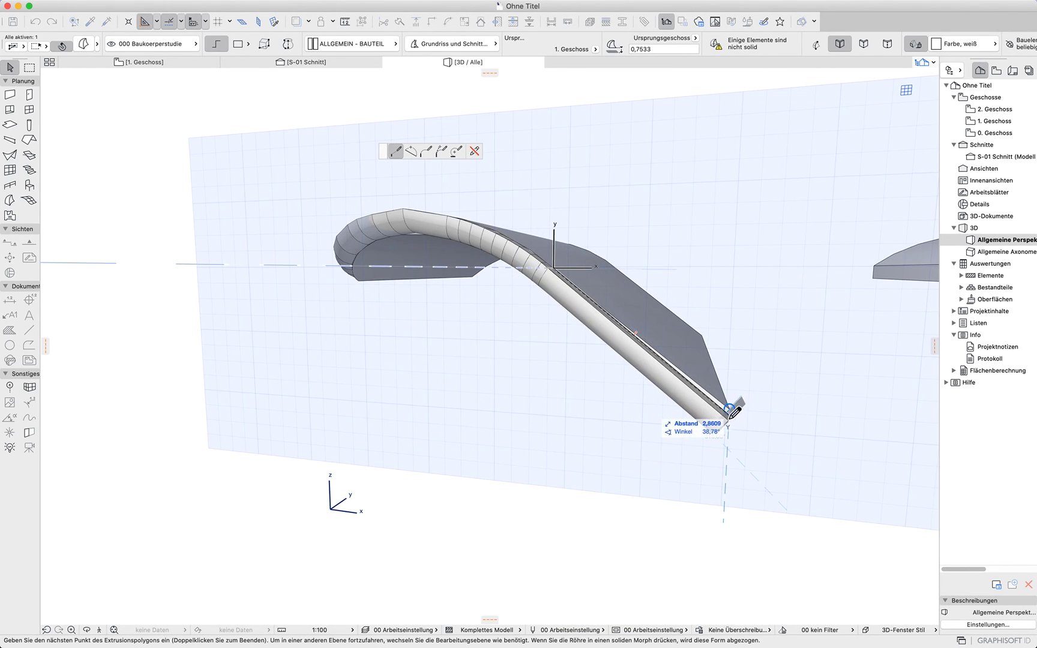
{"action": "left_click", "coordinate": [731, 409]}
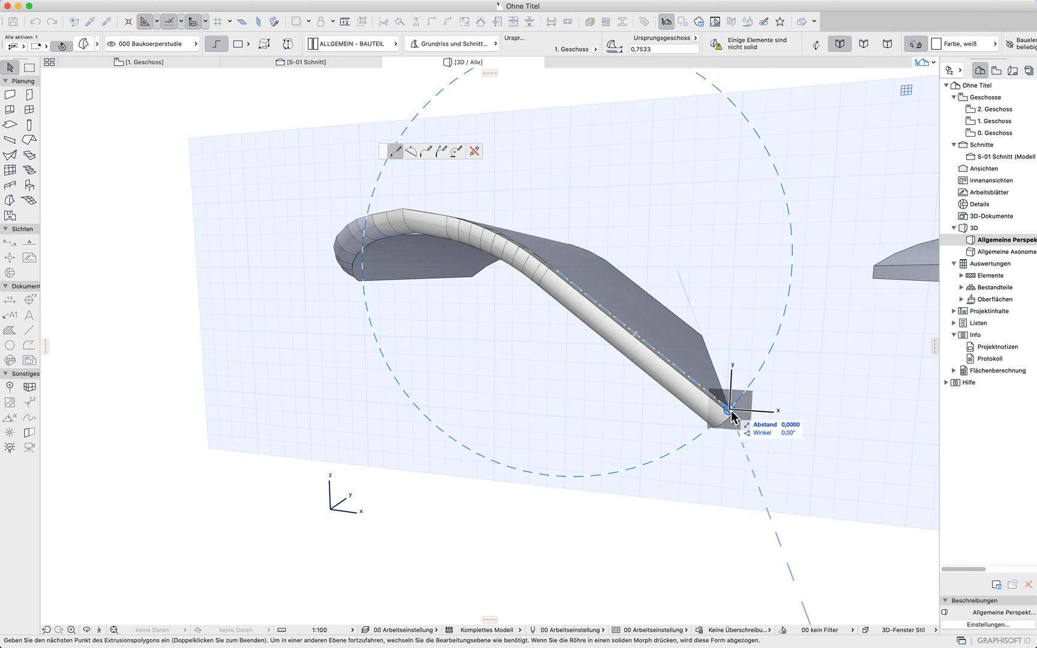
{"action": "double_click", "coordinate": [731, 410]}
{"action": "middle_click_drag", "start_coordinate": [542, 298], "coordinate": [442, 313], "text": "shift"}
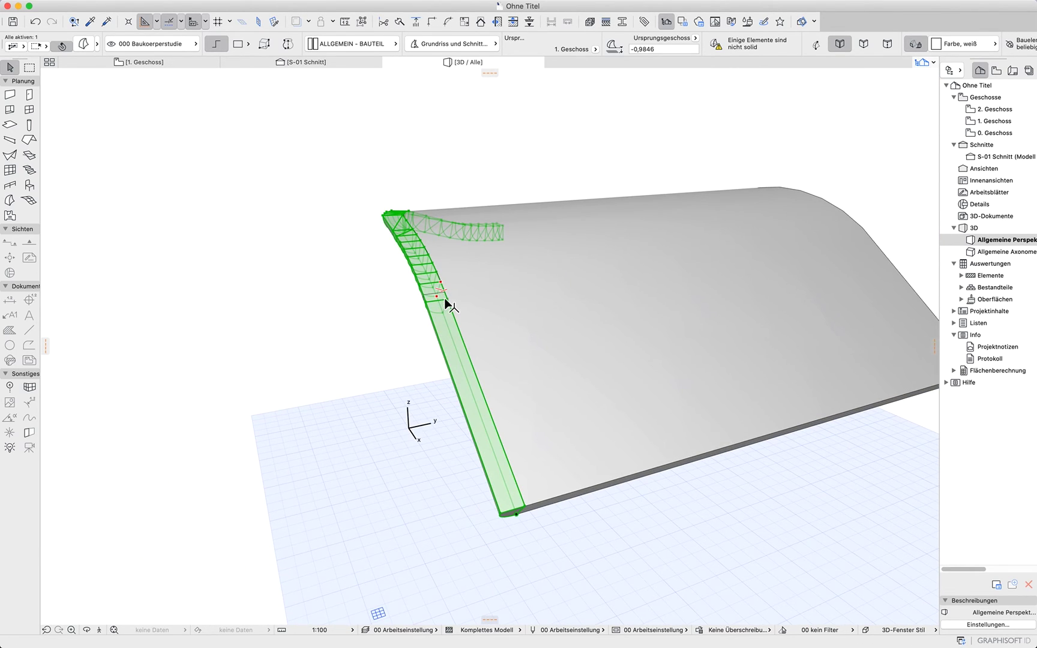
Push the gutter's other end face straight along the roof's long edge to the roof's front corner, and clear the selection
{"action": "left_click", "coordinate": [283, 345]}
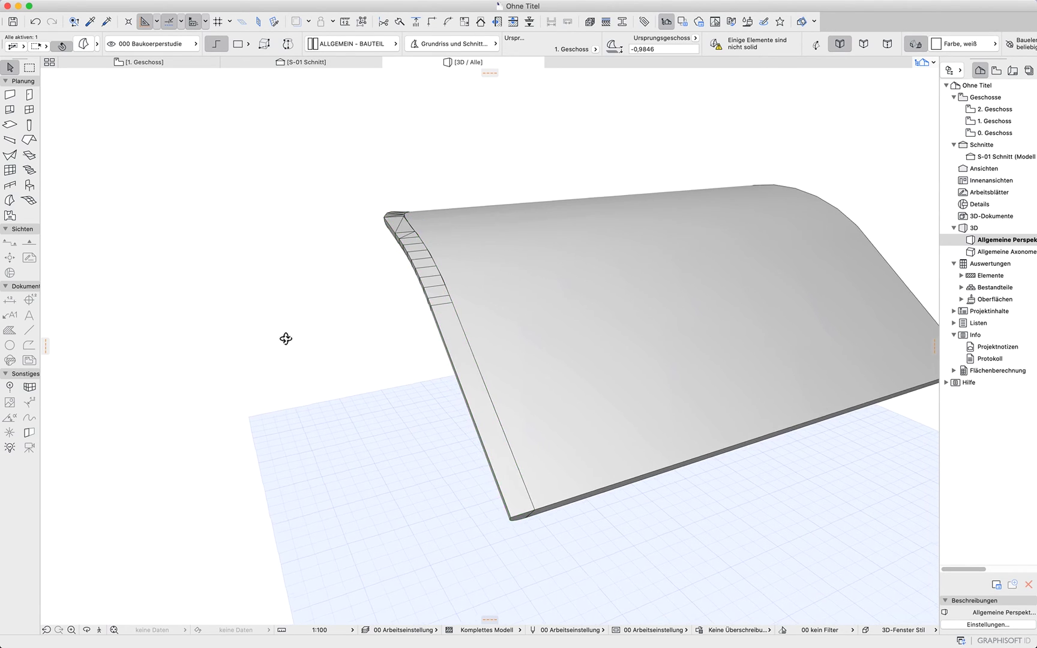
{"action": "middle_click_drag", "start_coordinate": [284, 338], "coordinate": [728, 295], "text": "shift"}
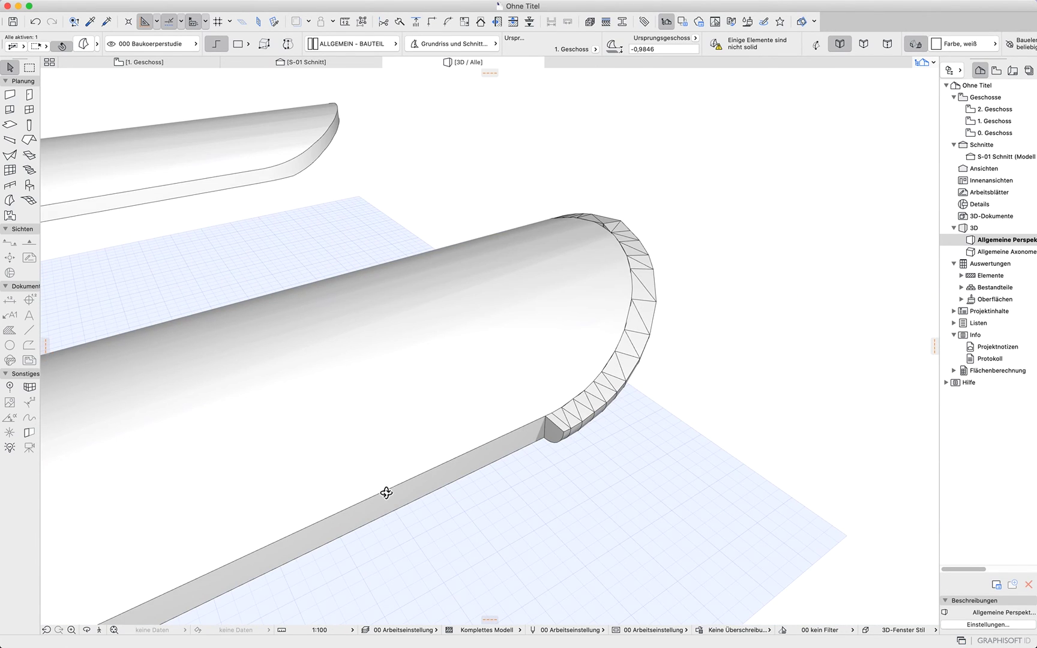
{"action": "middle_click_drag", "start_coordinate": [389, 491], "coordinate": [482, 435], "text": "shift"}
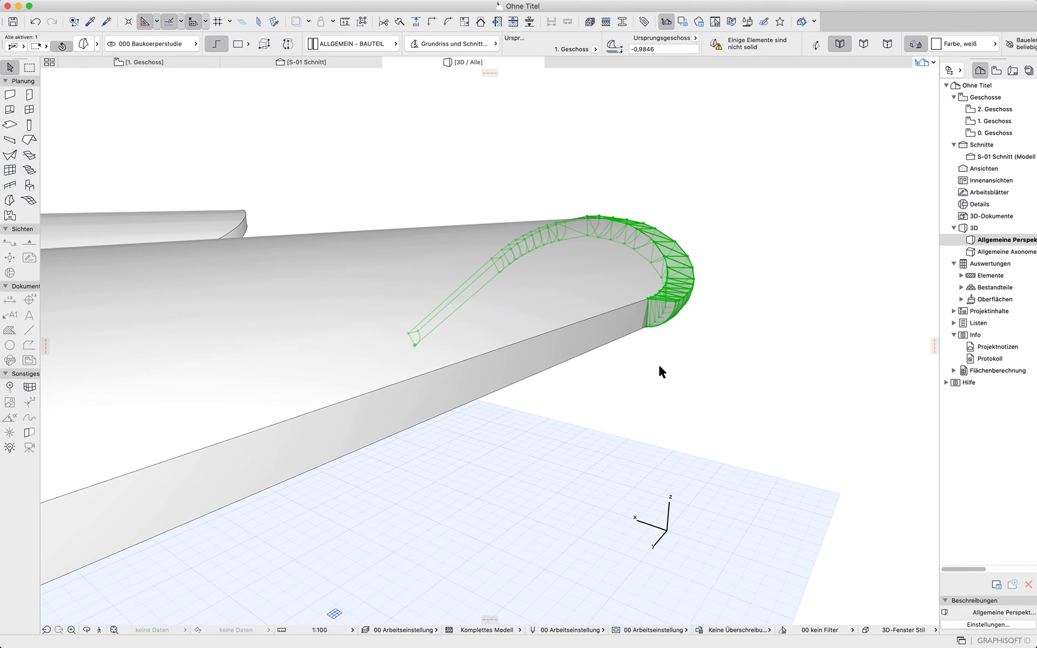
{"action": "scroll", "coordinate": [662, 321], "scroll_direction": "up", "scroll_amount": 8}
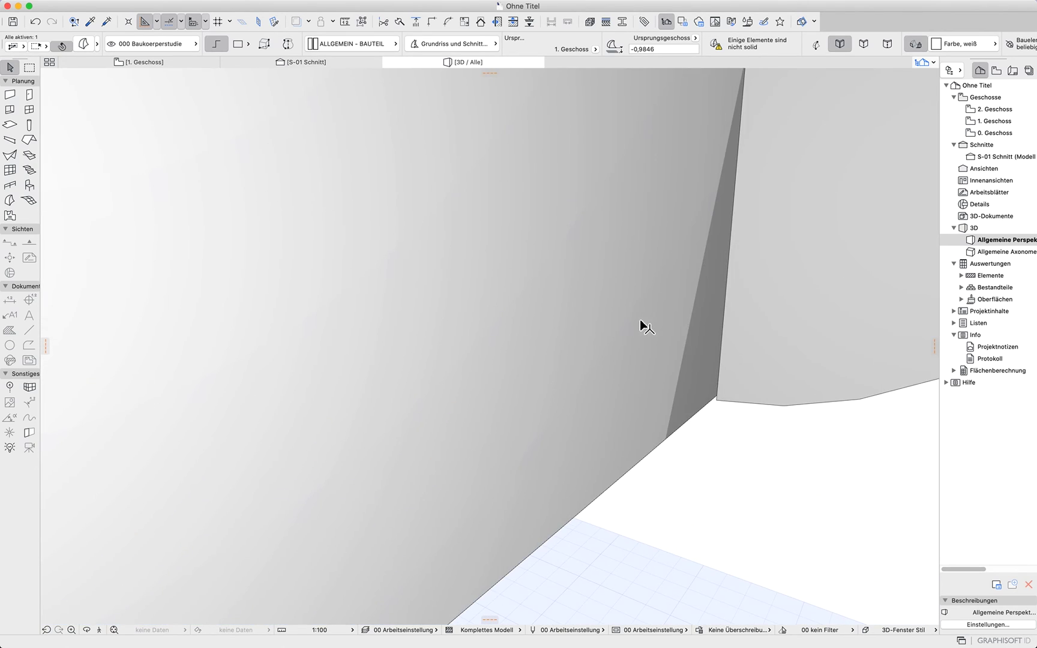
{"action": "left_click", "coordinate": [763, 391]}
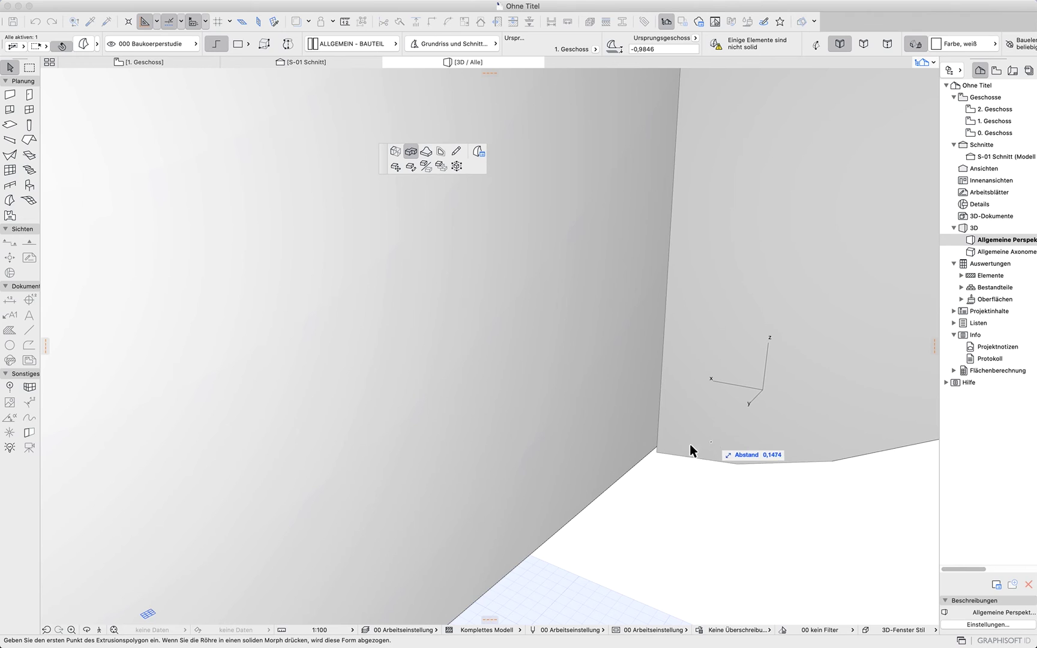
{"action": "left_click", "coordinate": [395, 152]}
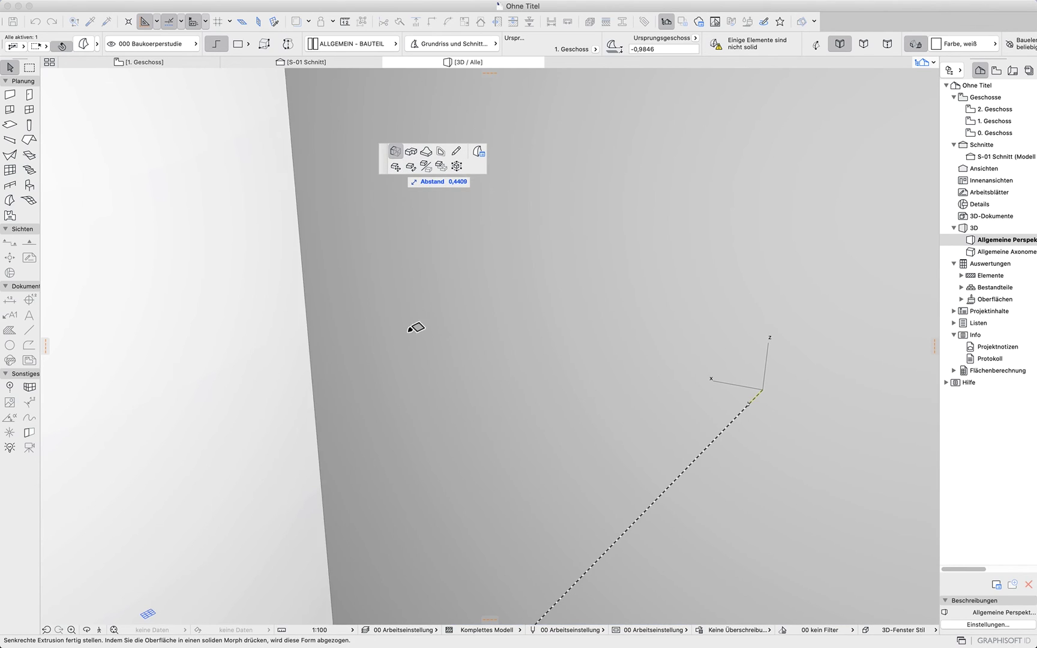
{"action": "scroll", "coordinate": [415, 328], "scroll_direction": "down", "scroll_amount": 5}
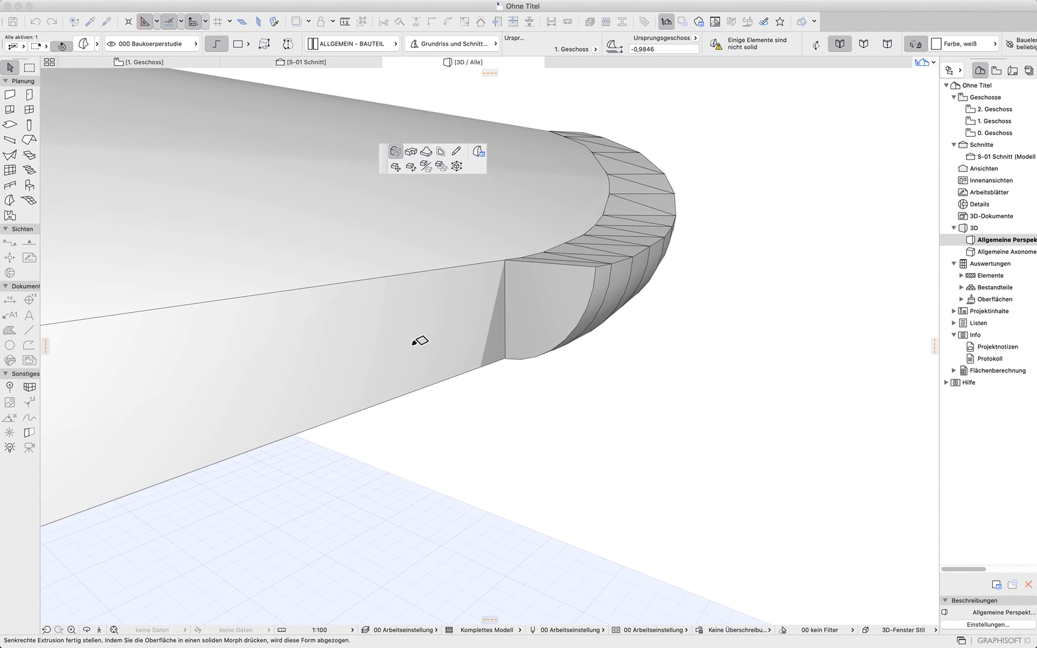
{"action": "scroll", "coordinate": [778, 301], "scroll_direction": "left", "scroll_amount": 5, "text": "shift"}
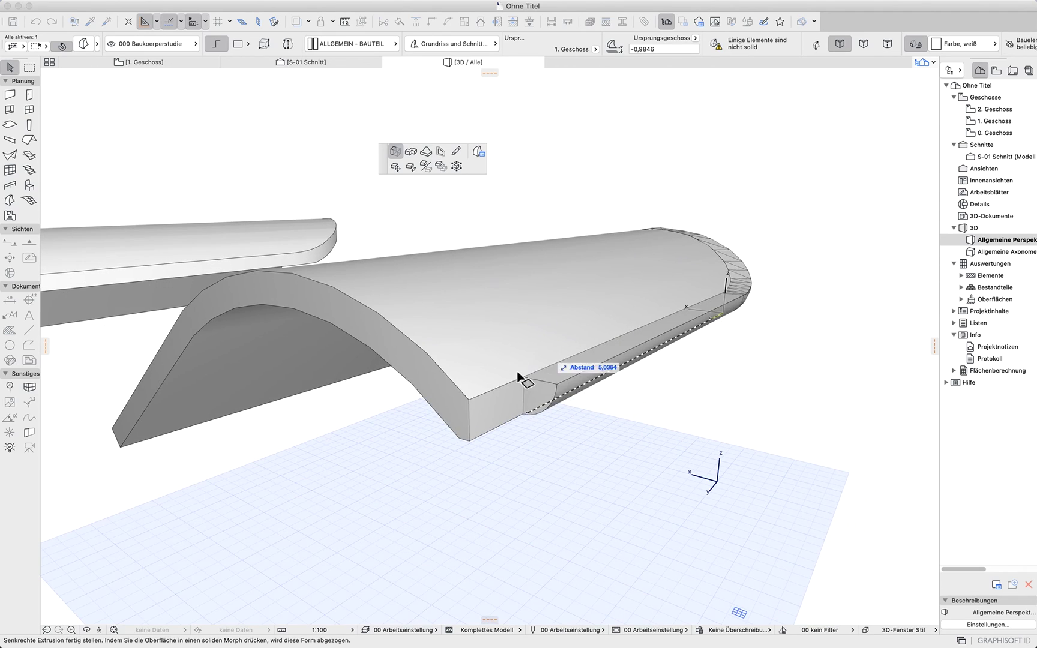
{"action": "left_click", "coordinate": [471, 400]}
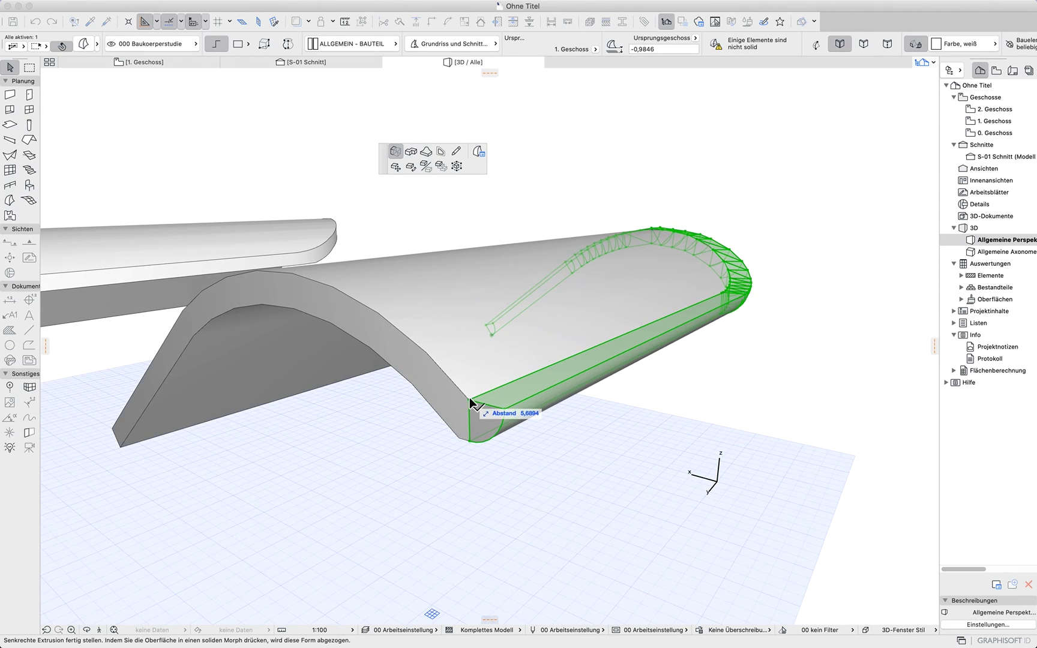
{"action": "left_click", "coordinate": [767, 360]}
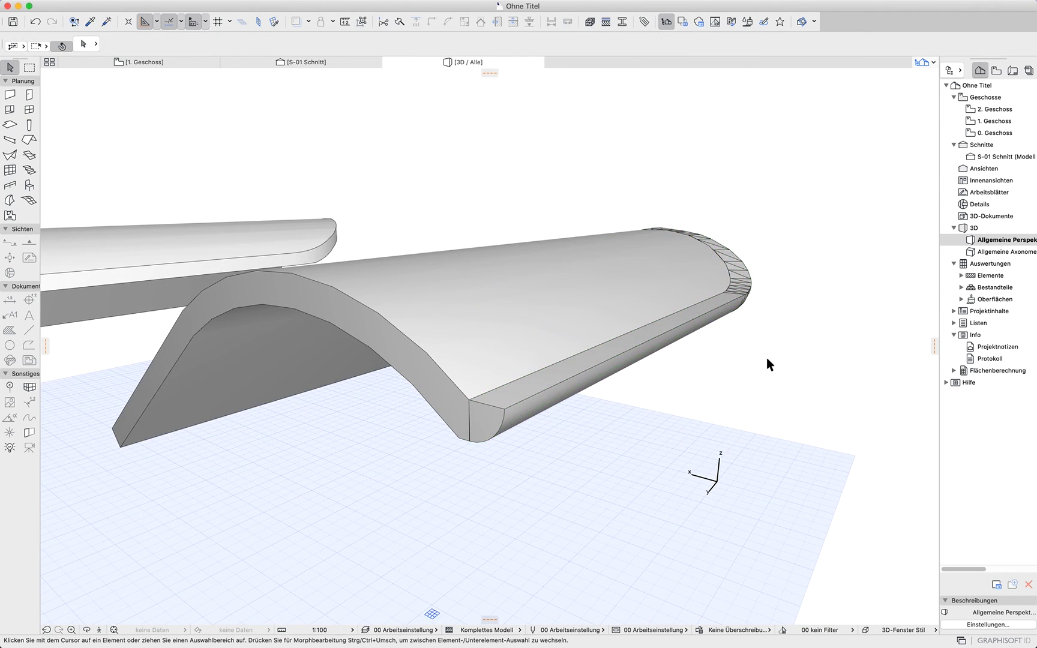
Inspect the extended gutter in 3D from above and below, including how its curved bend meets the roof's underside
{"action": "scroll", "coordinate": [567, 424], "scroll_direction": "up", "scroll_amount": 10}
{"action": "scroll", "coordinate": [254, 303], "scroll_direction": "down", "scroll_amount": 12}
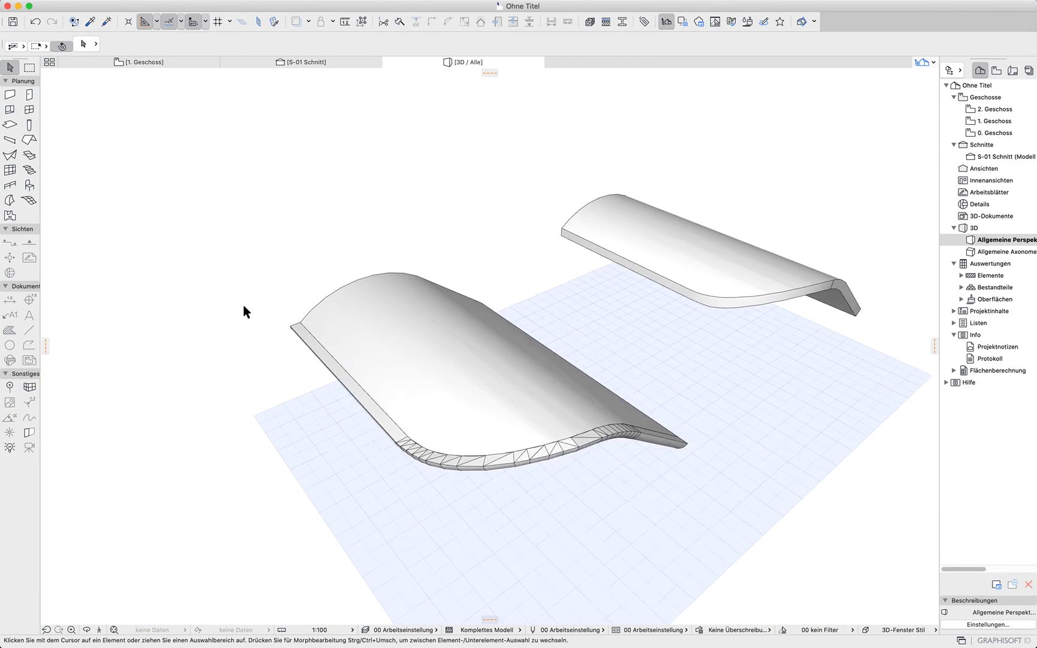
{"action": "left_click_drag", "start_coordinate": [542, 505], "coordinate": [422, 327]}
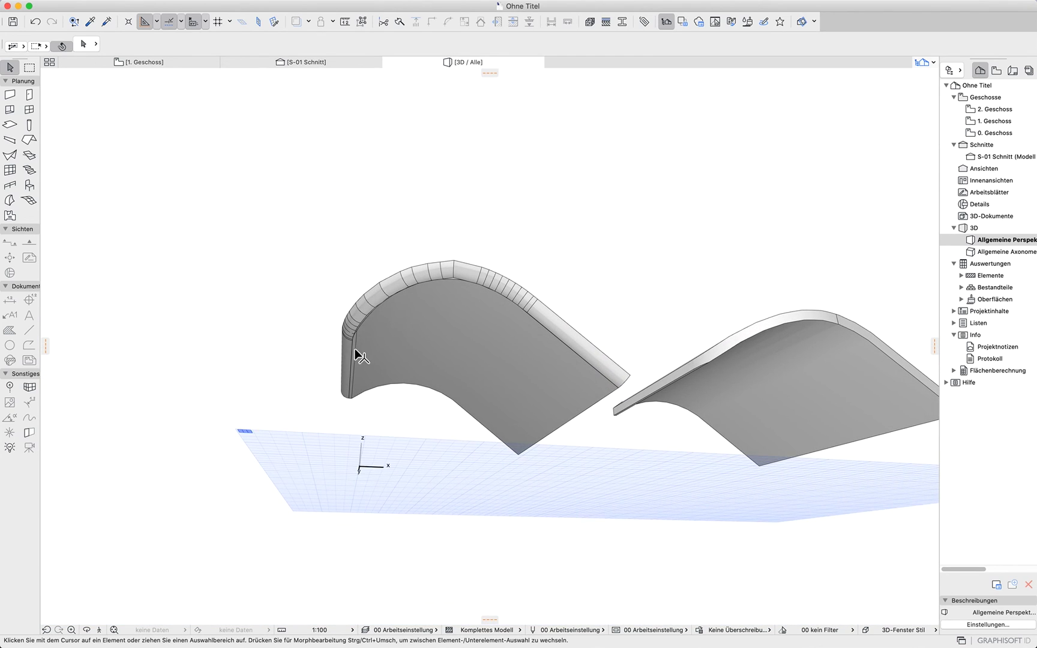
{"action": "scroll", "coordinate": [355, 349], "scroll_direction": "up", "scroll_amount": 10}
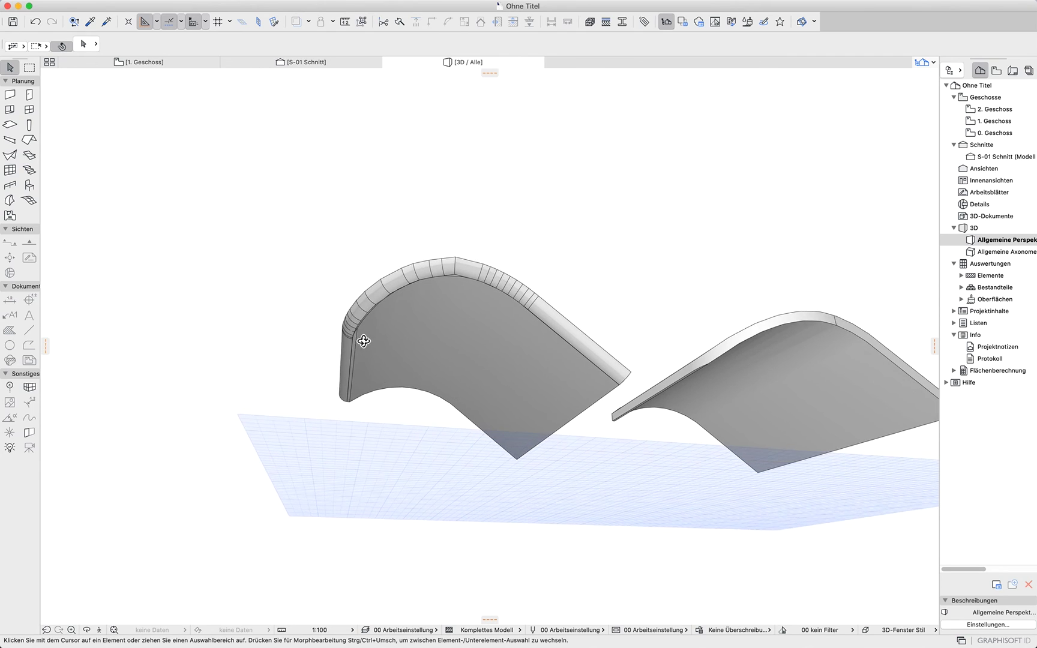
{"action": "left_click_drag", "start_coordinate": [383, 318], "coordinate": [462, 384]}
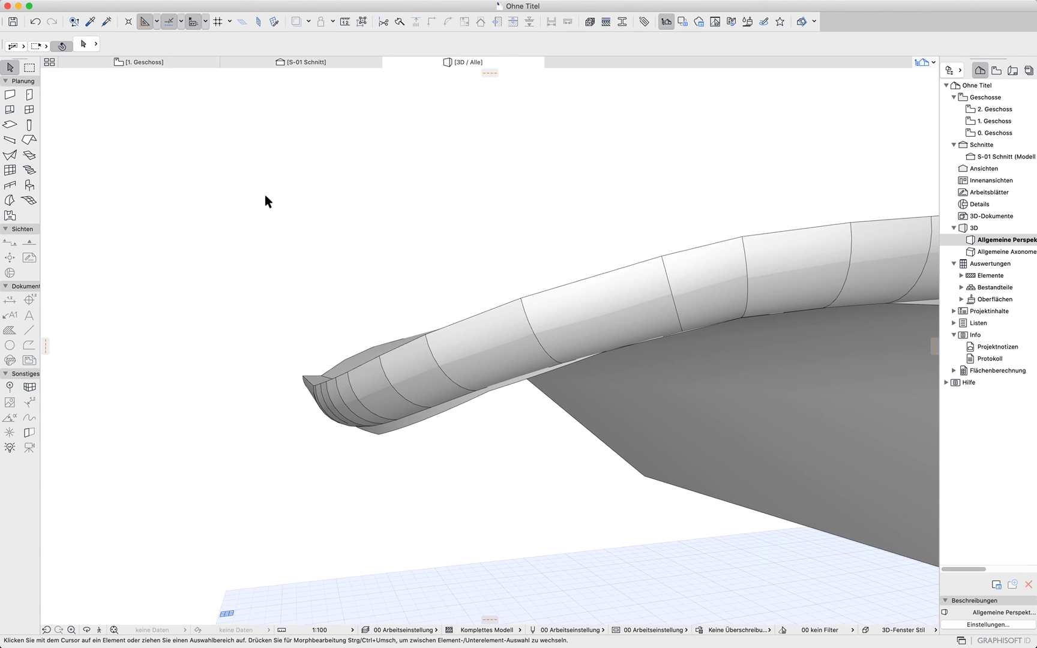
Examine the gutter against the roof in section S-01 Schnitt, highlighting the roof morph to compare outlines and deselecting it
{"action": "left_click", "coordinate": [301, 63]}
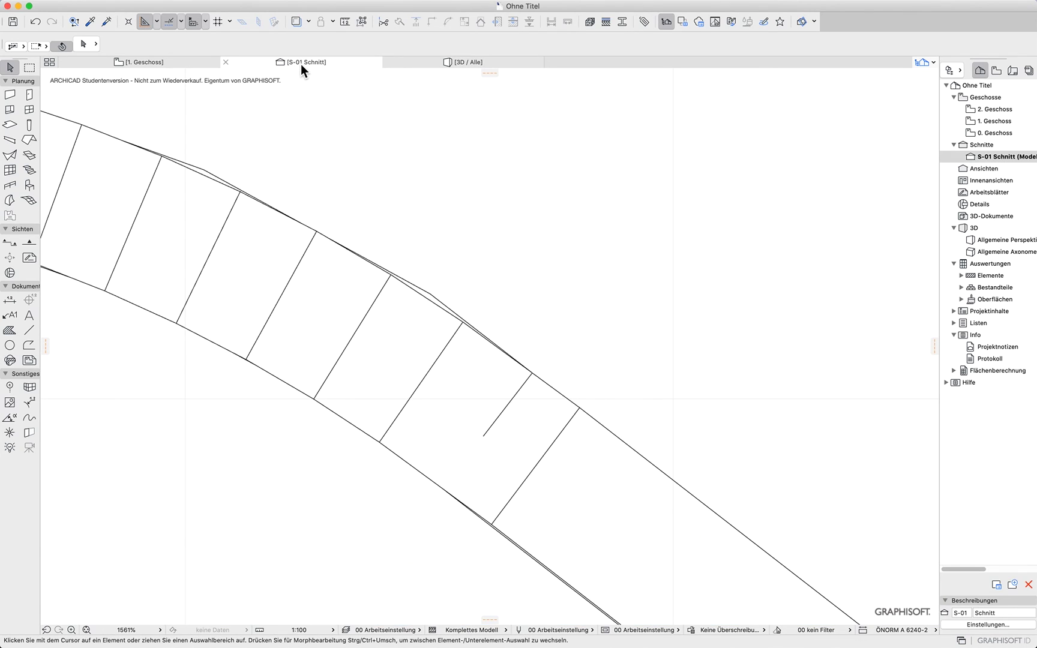
{"action": "scroll", "coordinate": [302, 282], "scroll_direction": "down", "scroll_amount": 15}
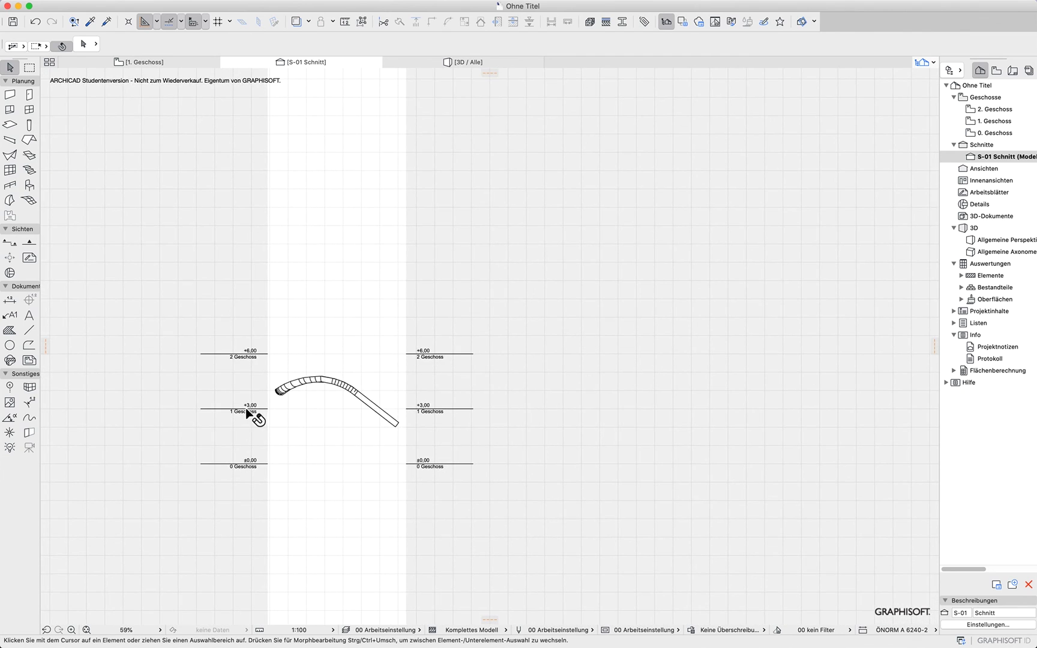
{"action": "scroll", "coordinate": [361, 417], "scroll_direction": "up", "scroll_amount": 8}
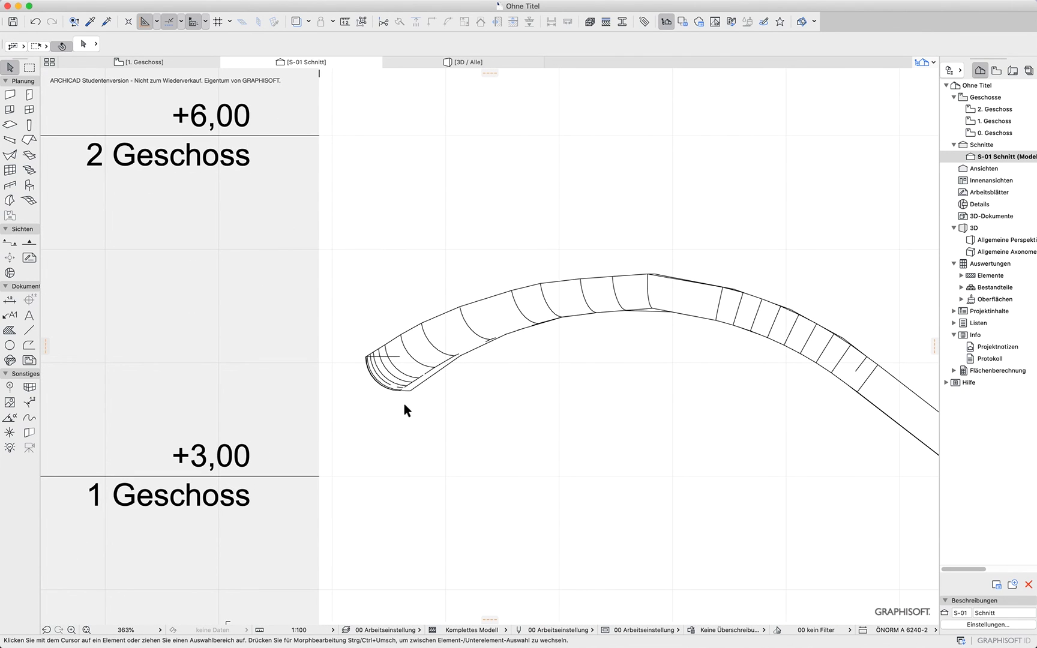
{"action": "left_click", "coordinate": [411, 389]}
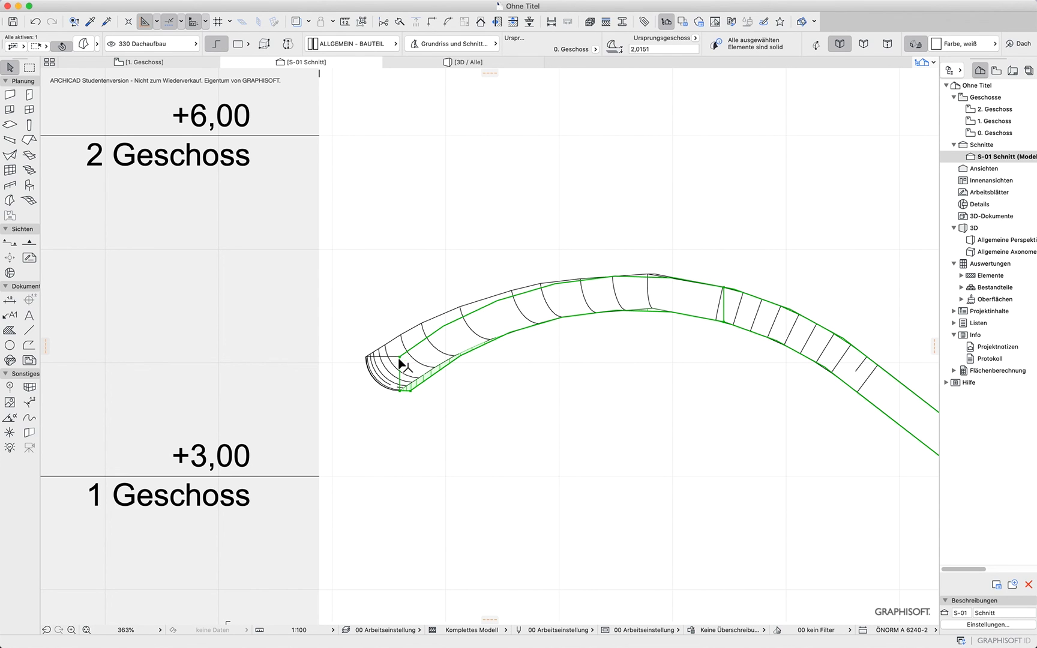
{"action": "scroll", "coordinate": [518, 461], "scroll_direction": "down", "scroll_amount": 9}
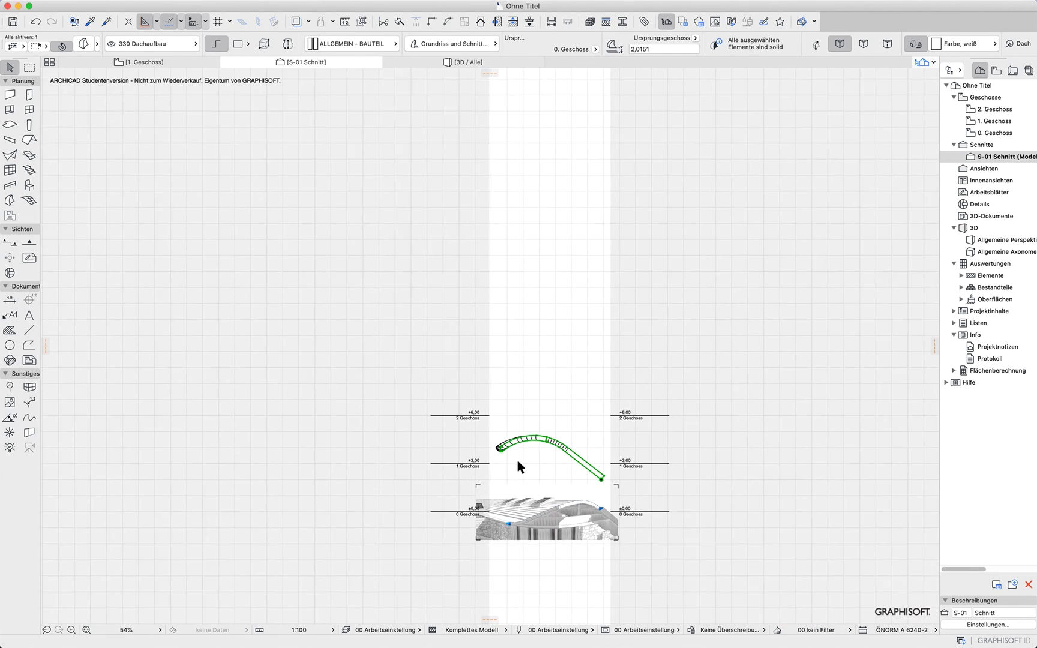
{"action": "left_click", "coordinate": [363, 459]}
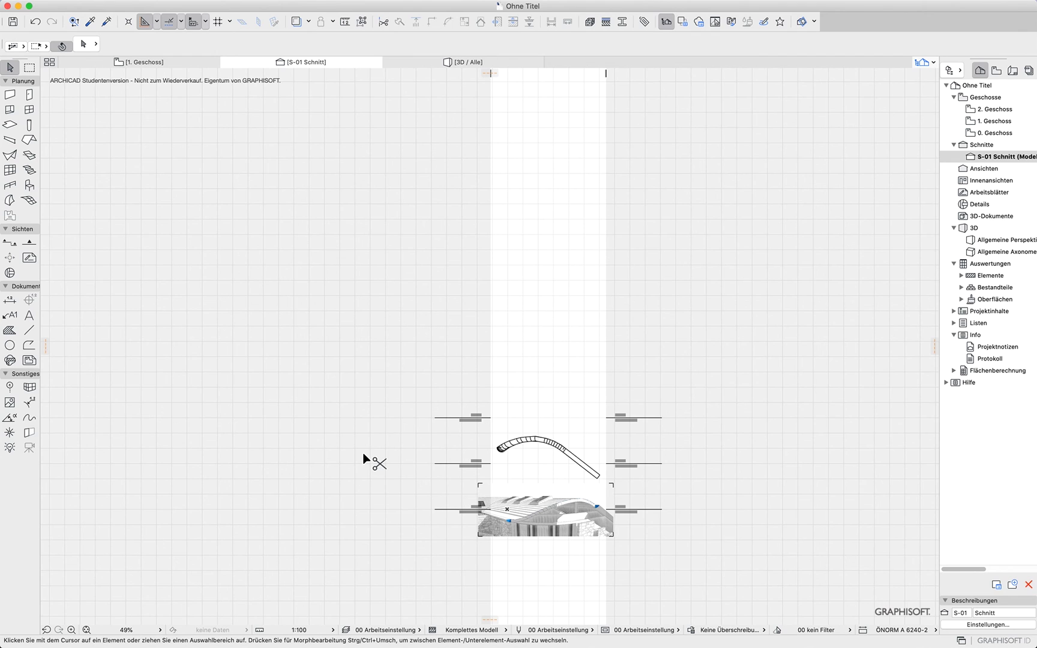
Return to the 3D view and review the gutter's rounded corner and its full run around the roof
{"action": "key", "text": "F3"}
{"action": "scroll", "coordinate": [372, 432], "scroll_direction": "up", "scroll_amount": 5}
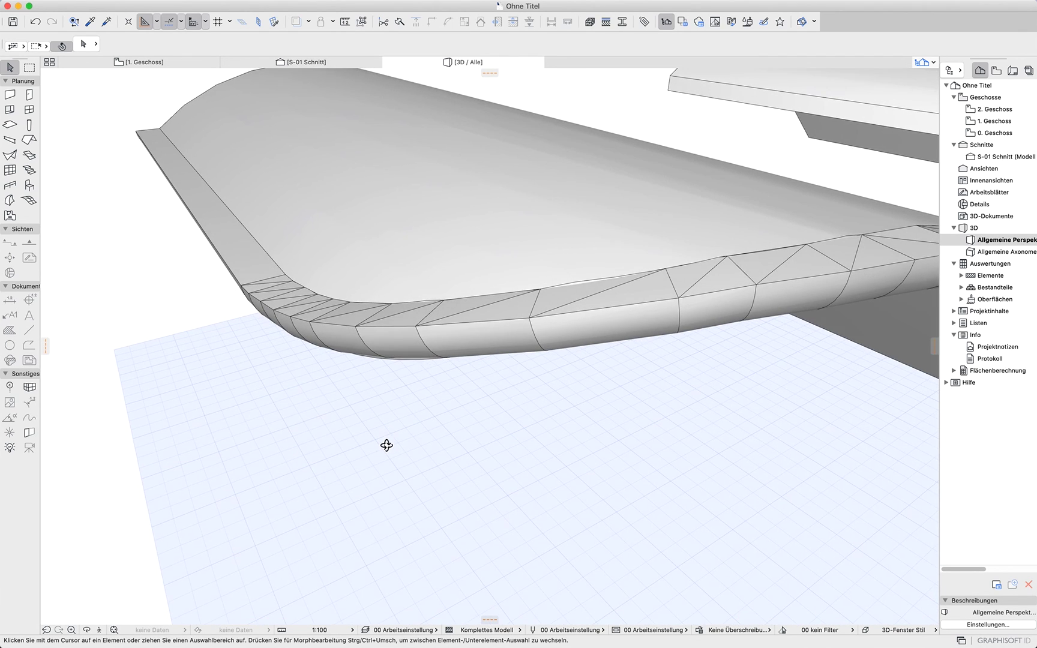
{"action": "scroll", "coordinate": [386, 445], "scroll_direction": "down", "scroll_amount": 8}
{"action": "left_click_drag", "start_coordinate": [373, 421], "coordinate": [225, 479]}
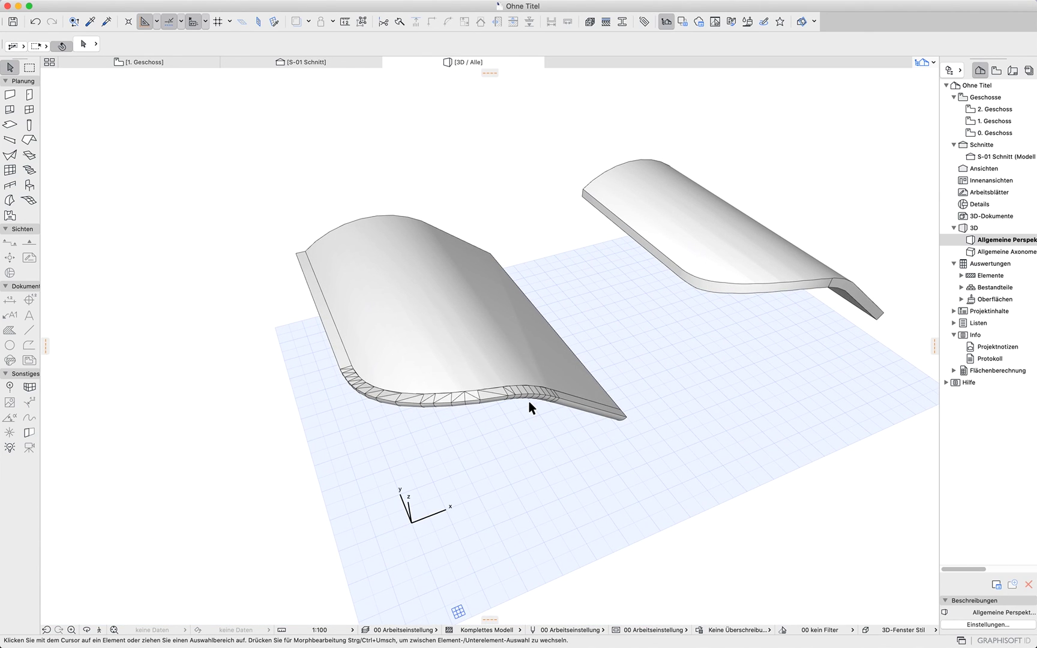